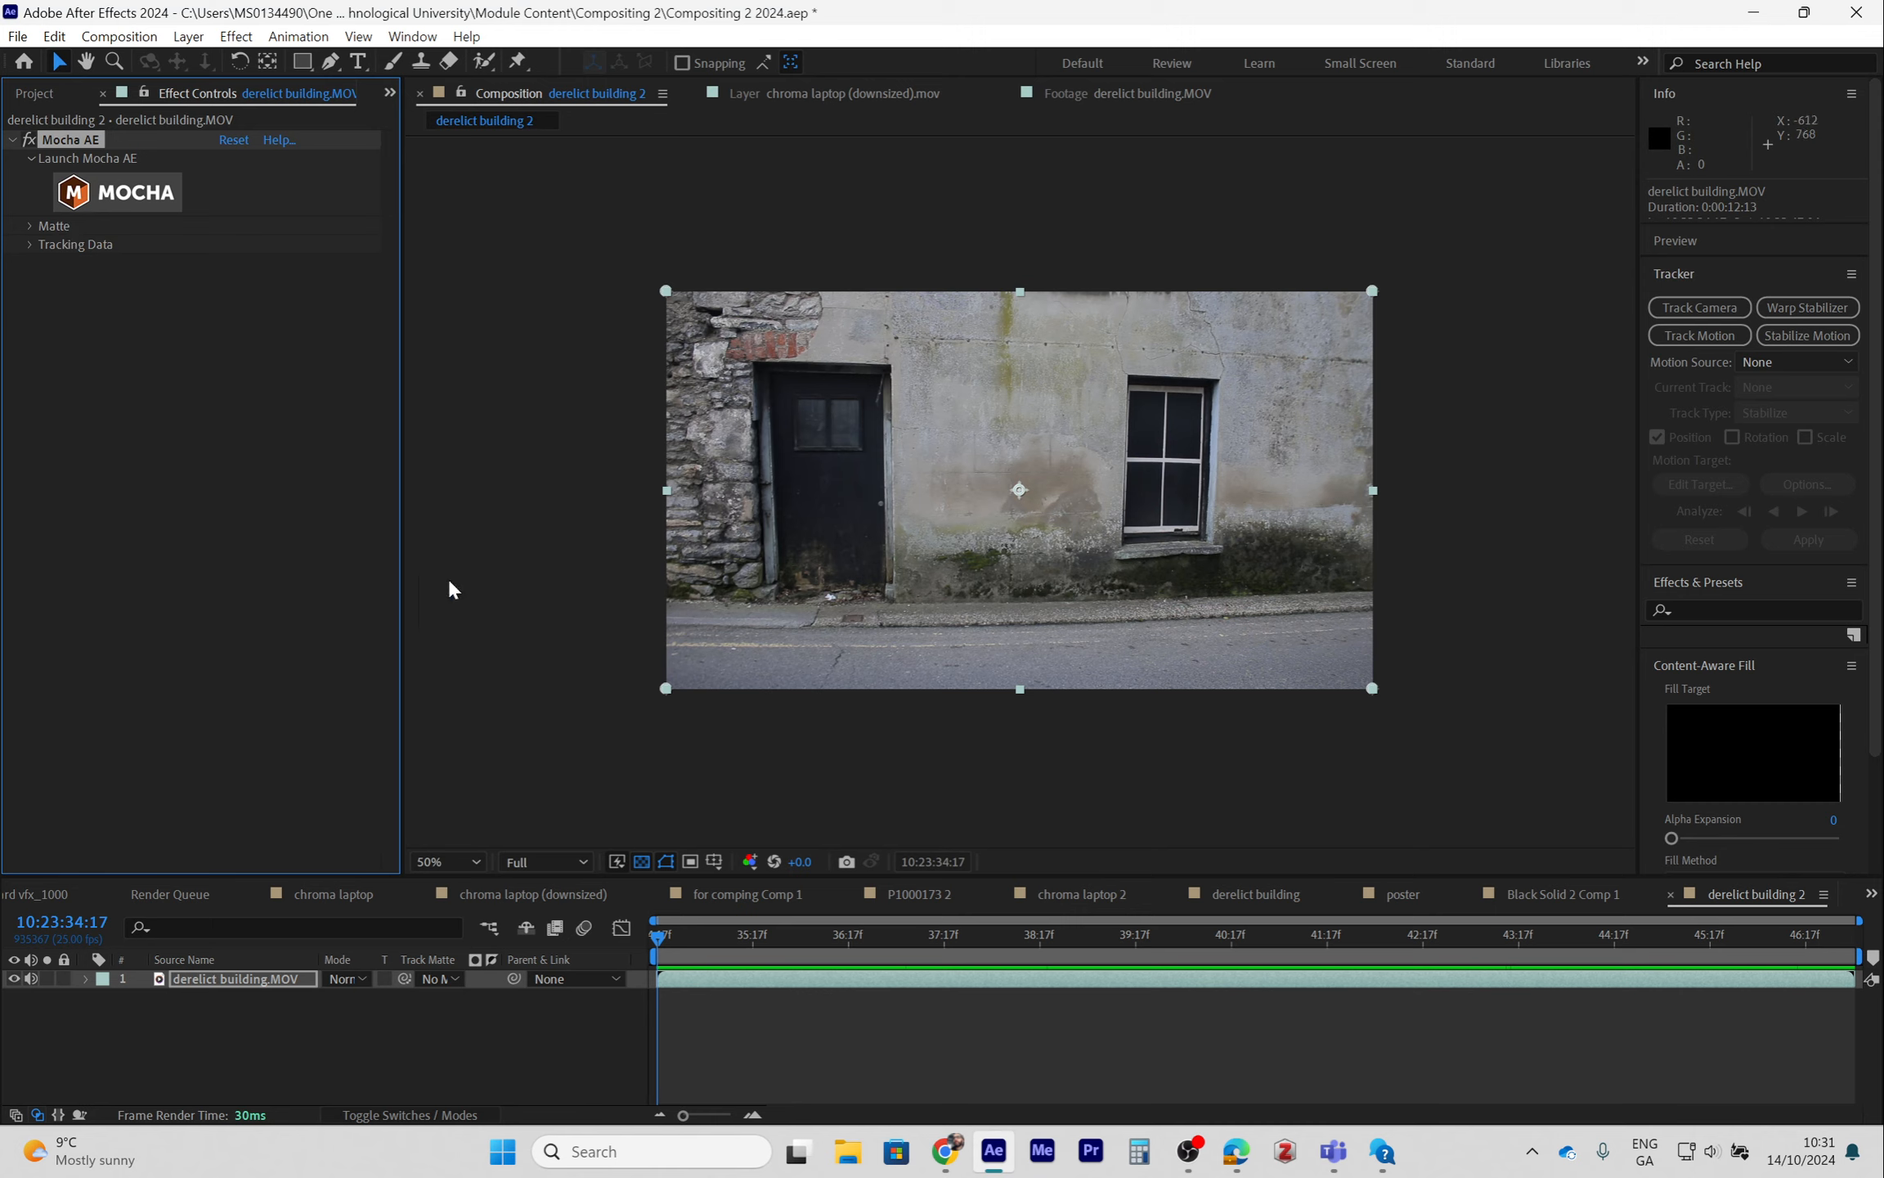
- Review the poster, Black Solid 2 Comp 1 and derelict building compositions, scrubbing through the finished tracked poster shot
left_click(1426, 899)
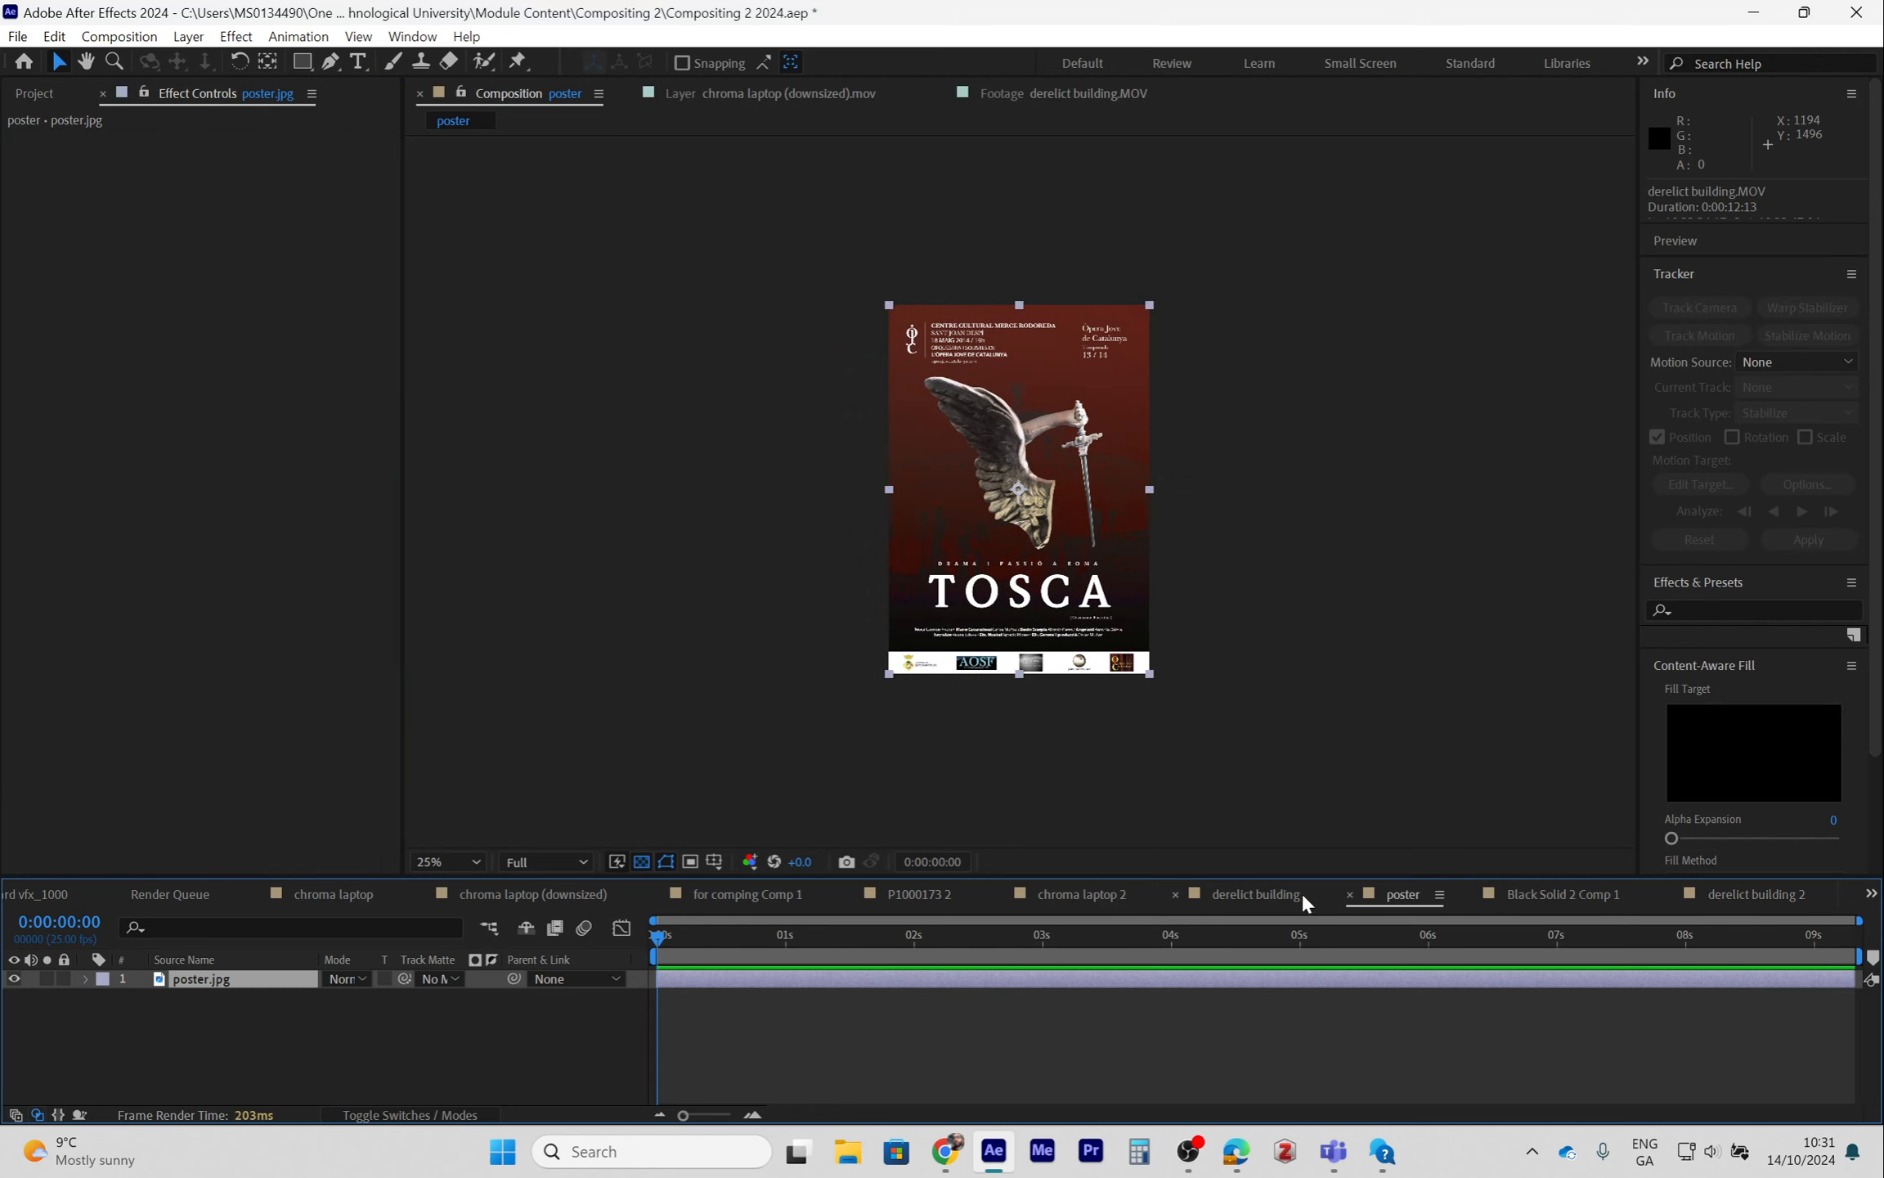
left_click(1564, 897)
left_click(1260, 895)
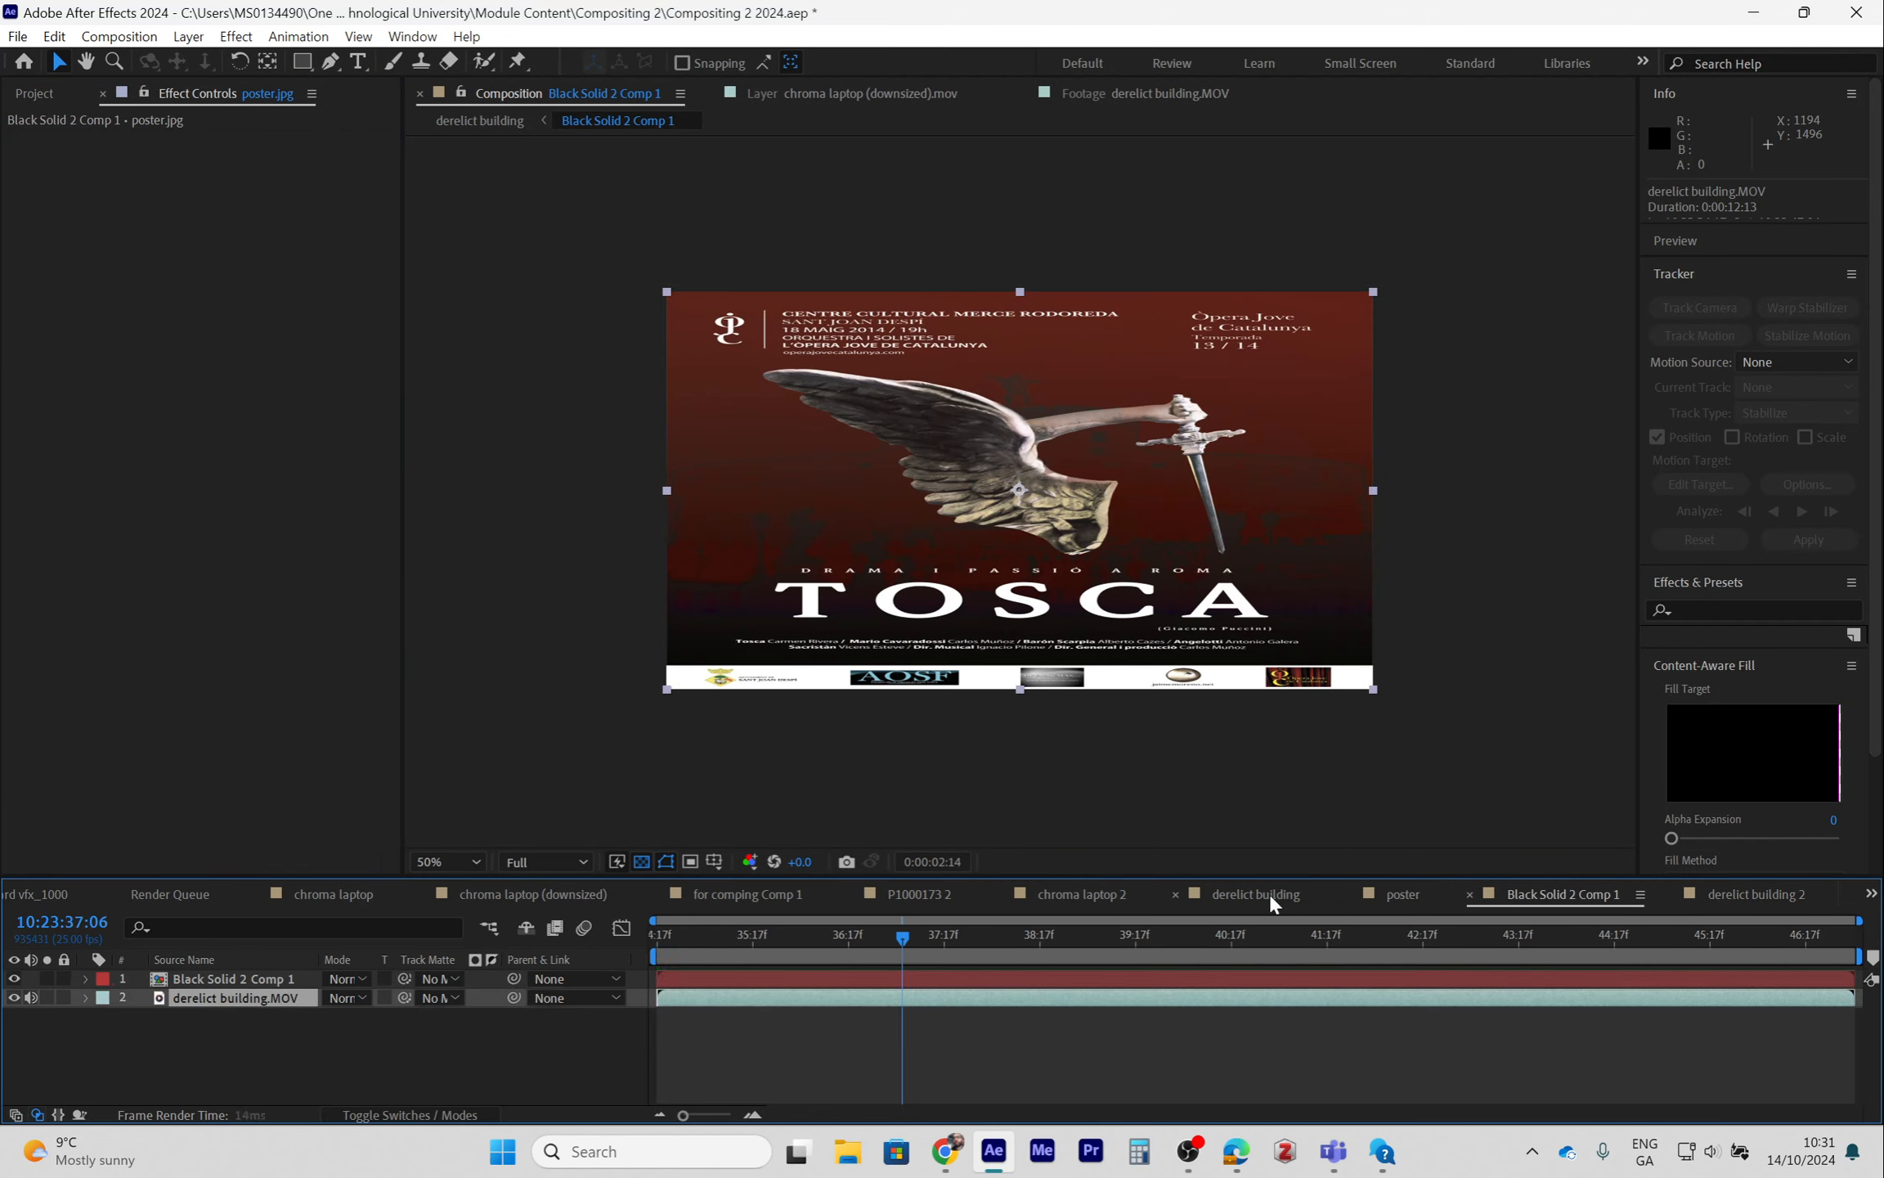
left_click_drag(777, 934, 1096, 952)
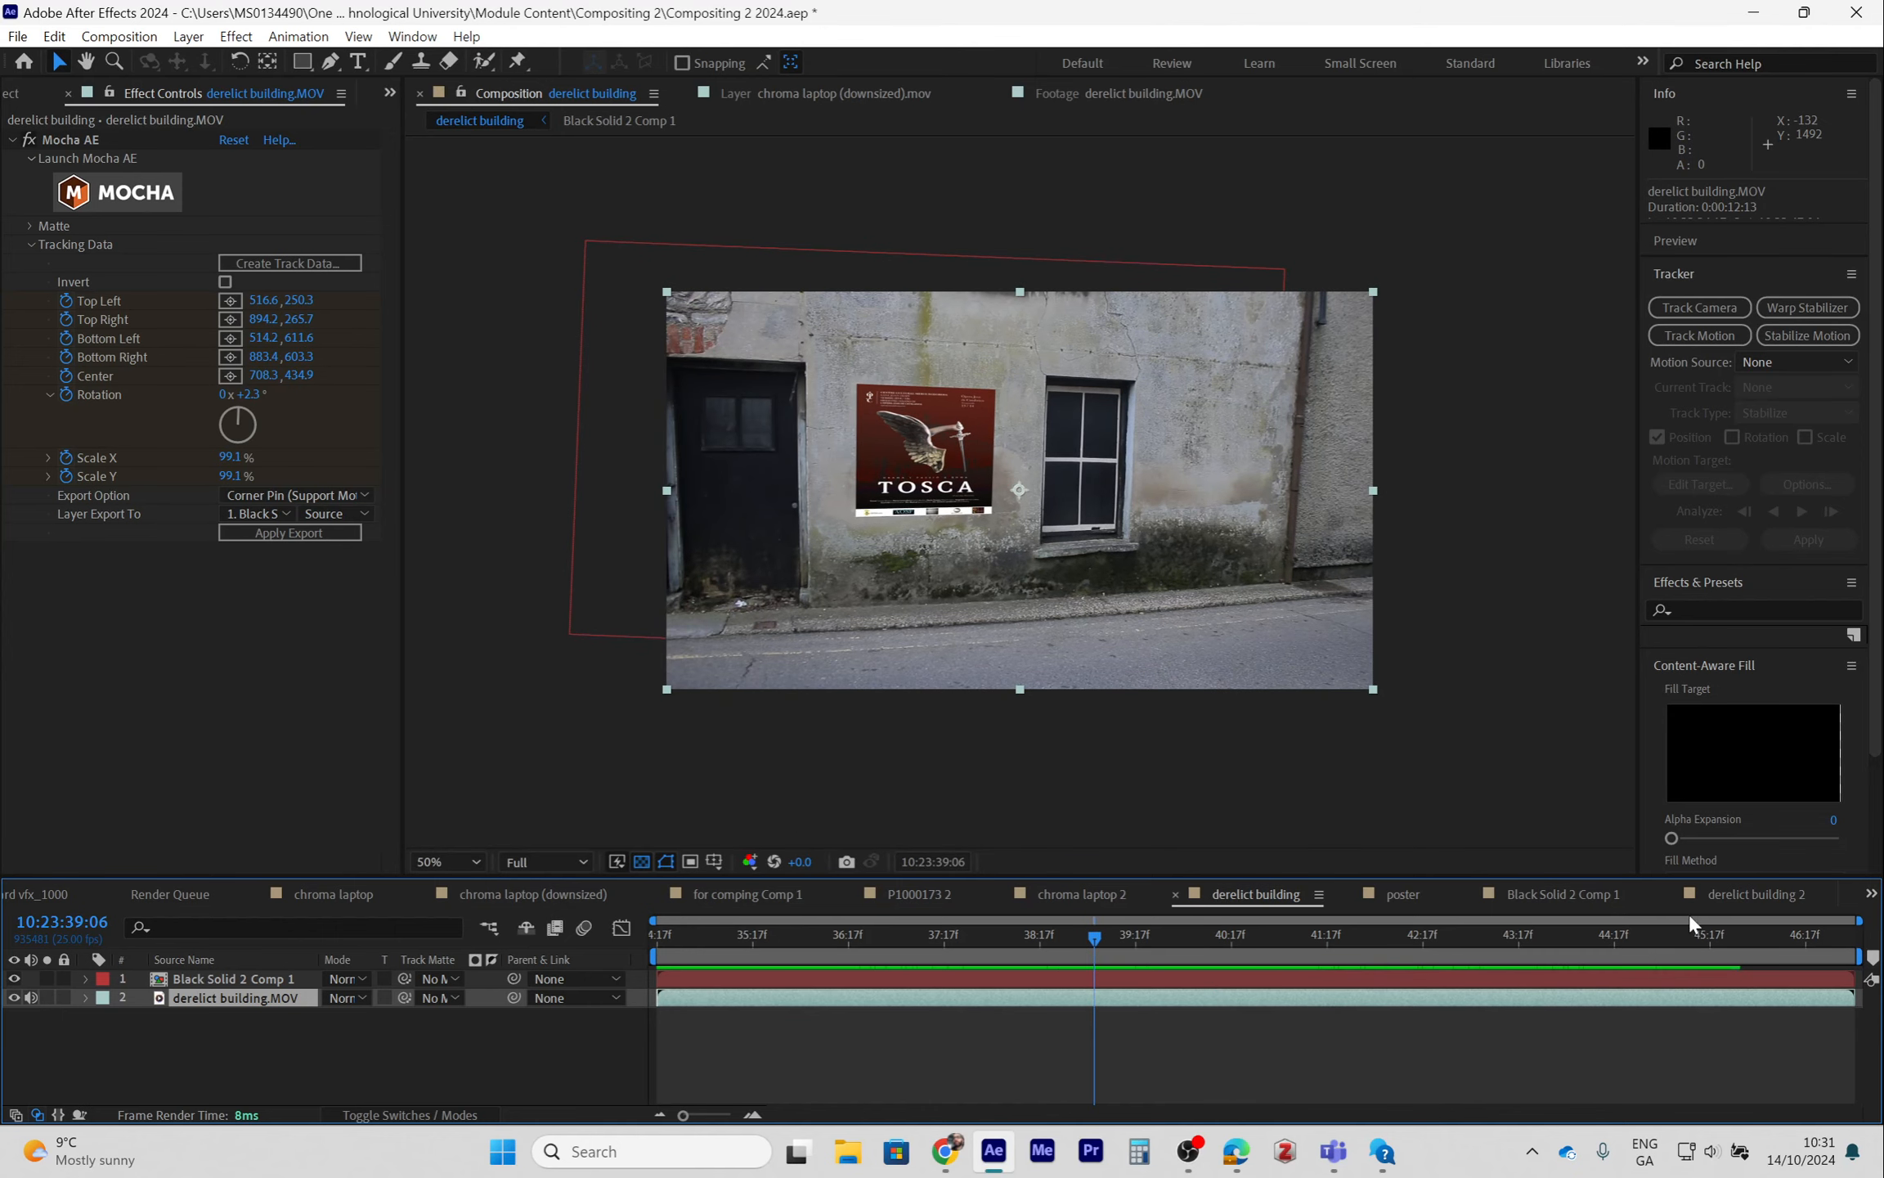
- Open the derelict building 2 composition, launch Mocha AE from its effect, and dismiss both welcome dialogs
left_click(1755, 894)
left_click(125, 204)
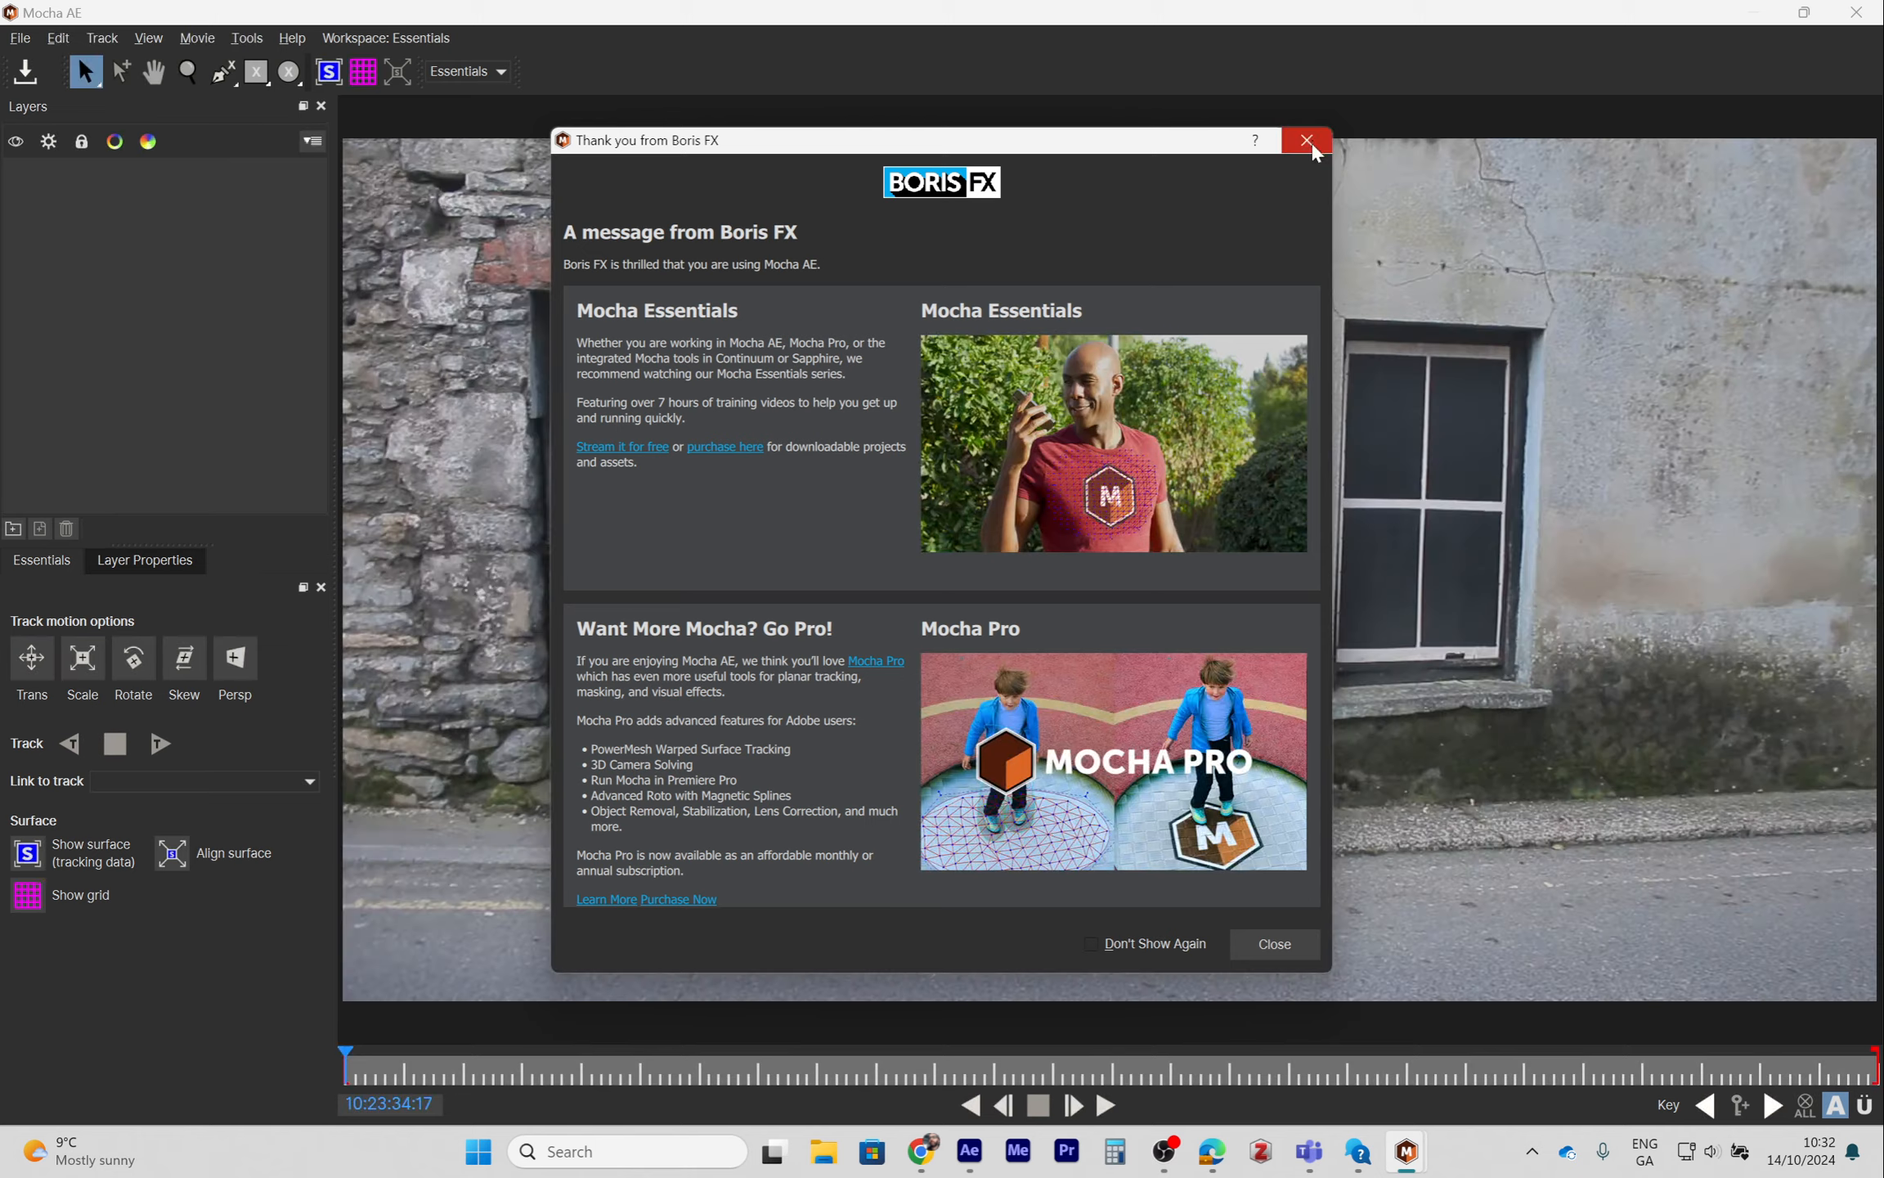
left_click(1307, 140)
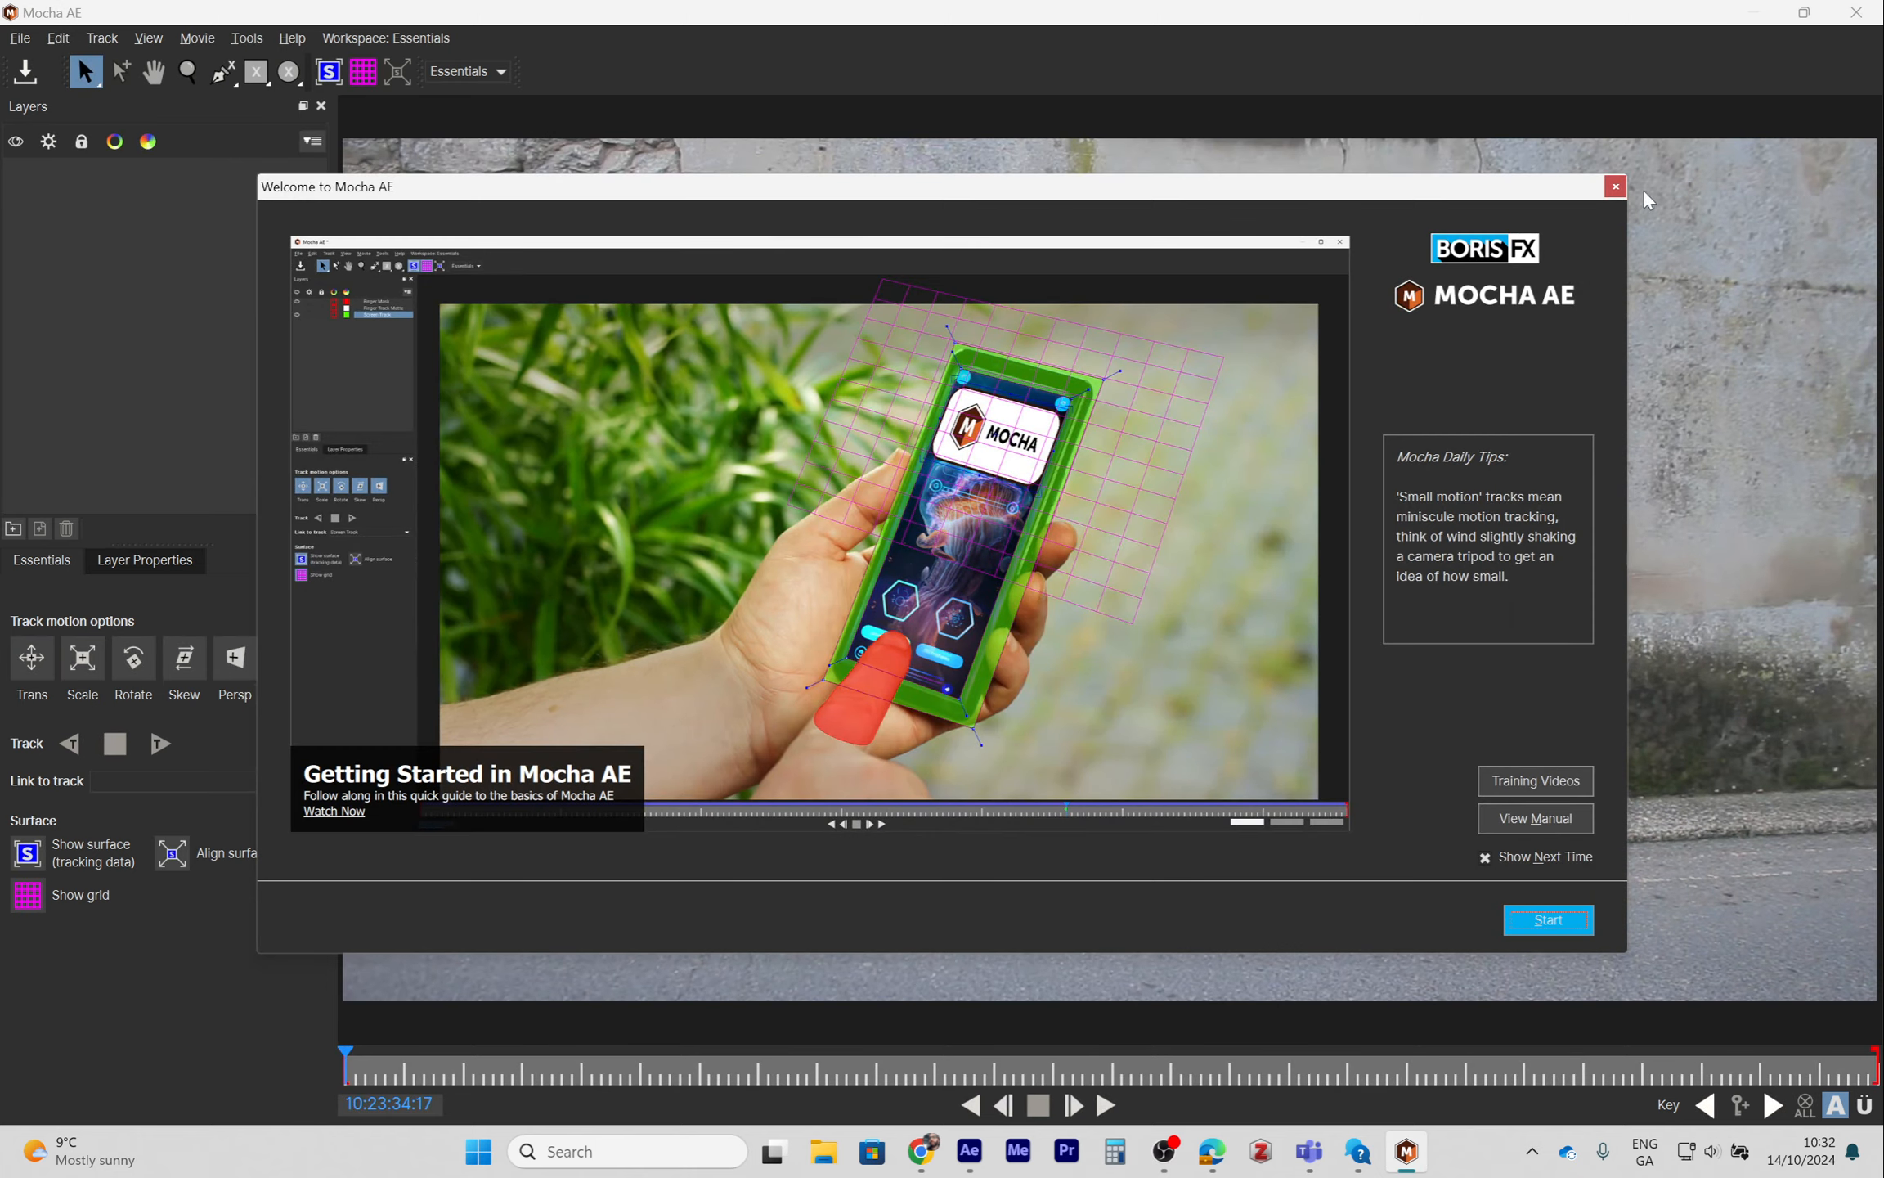
left_click(1615, 188)
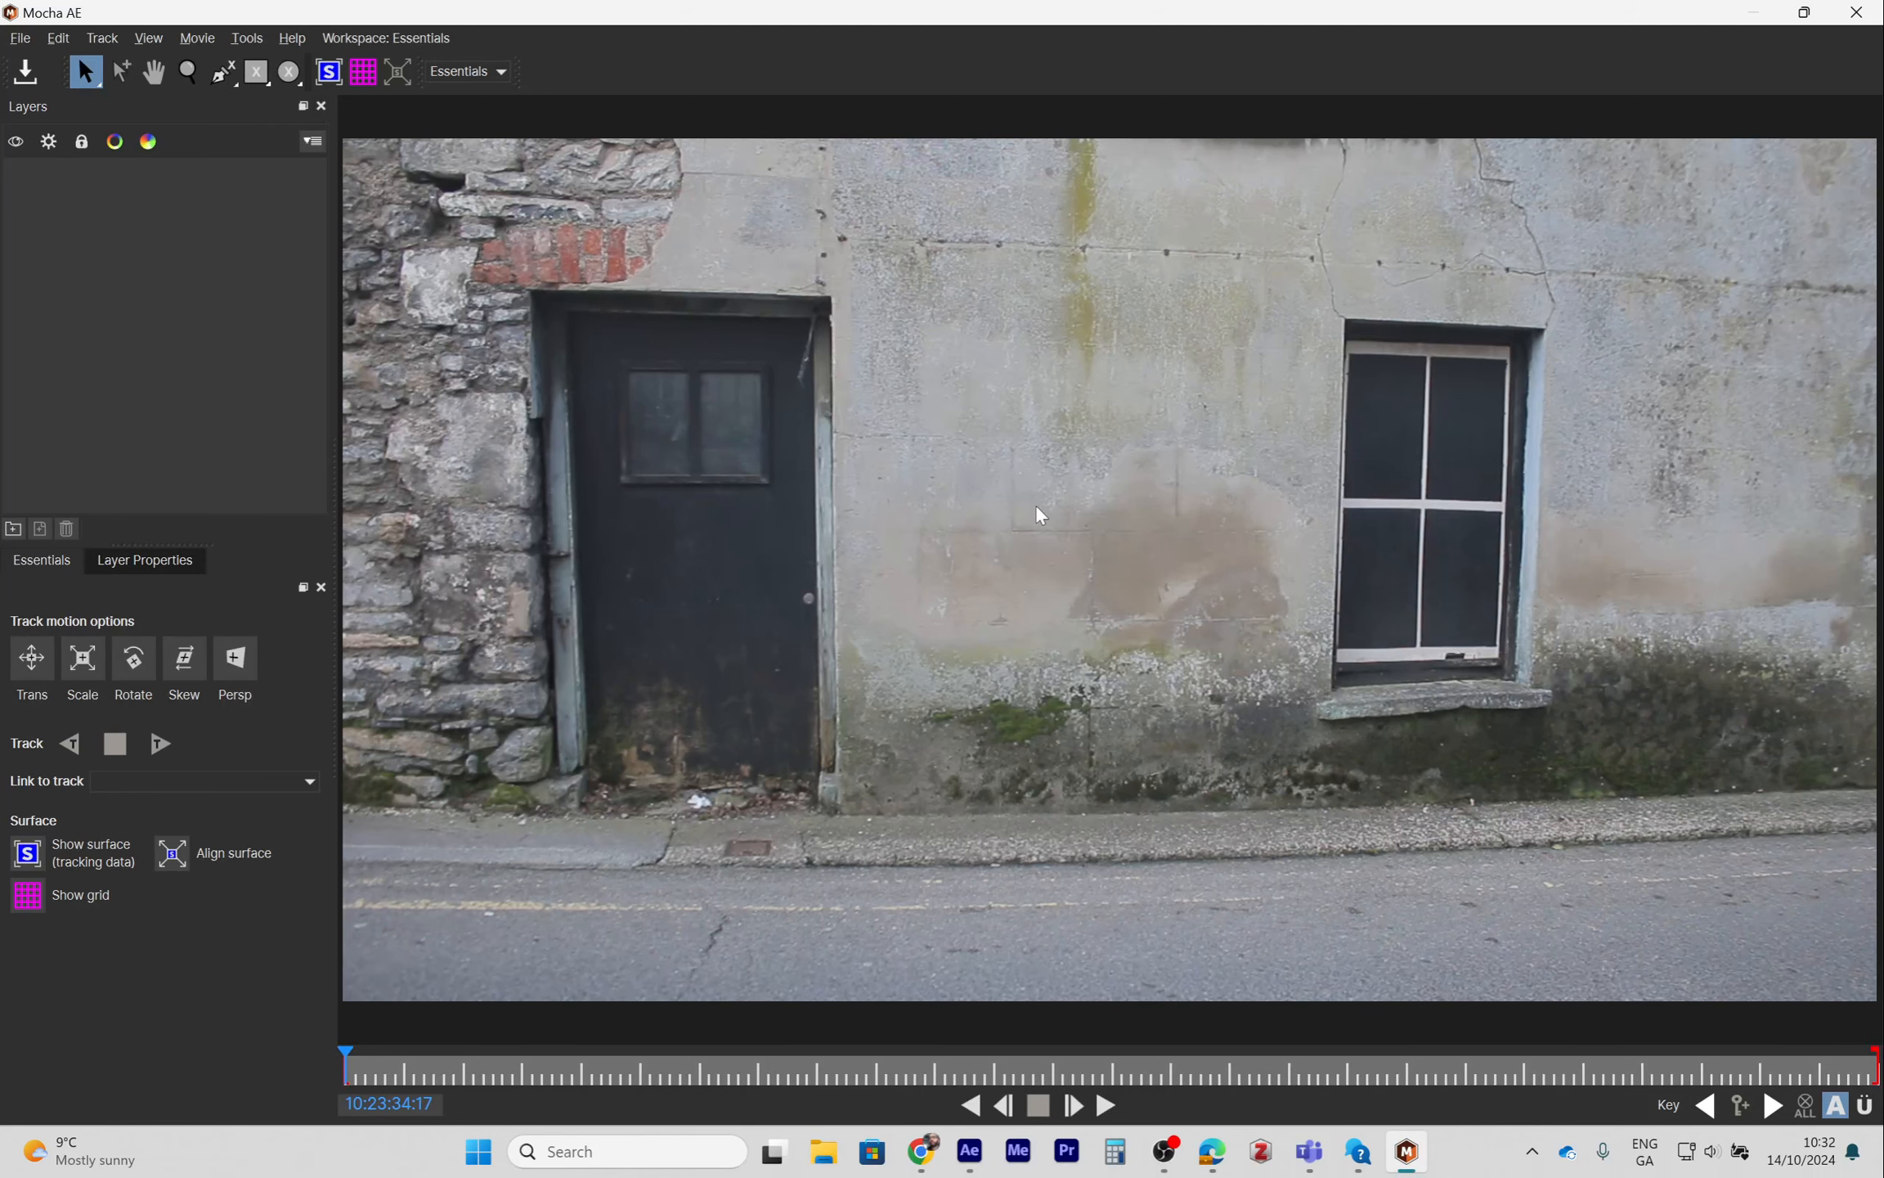
left_click(483, 72)
left_click(467, 110)
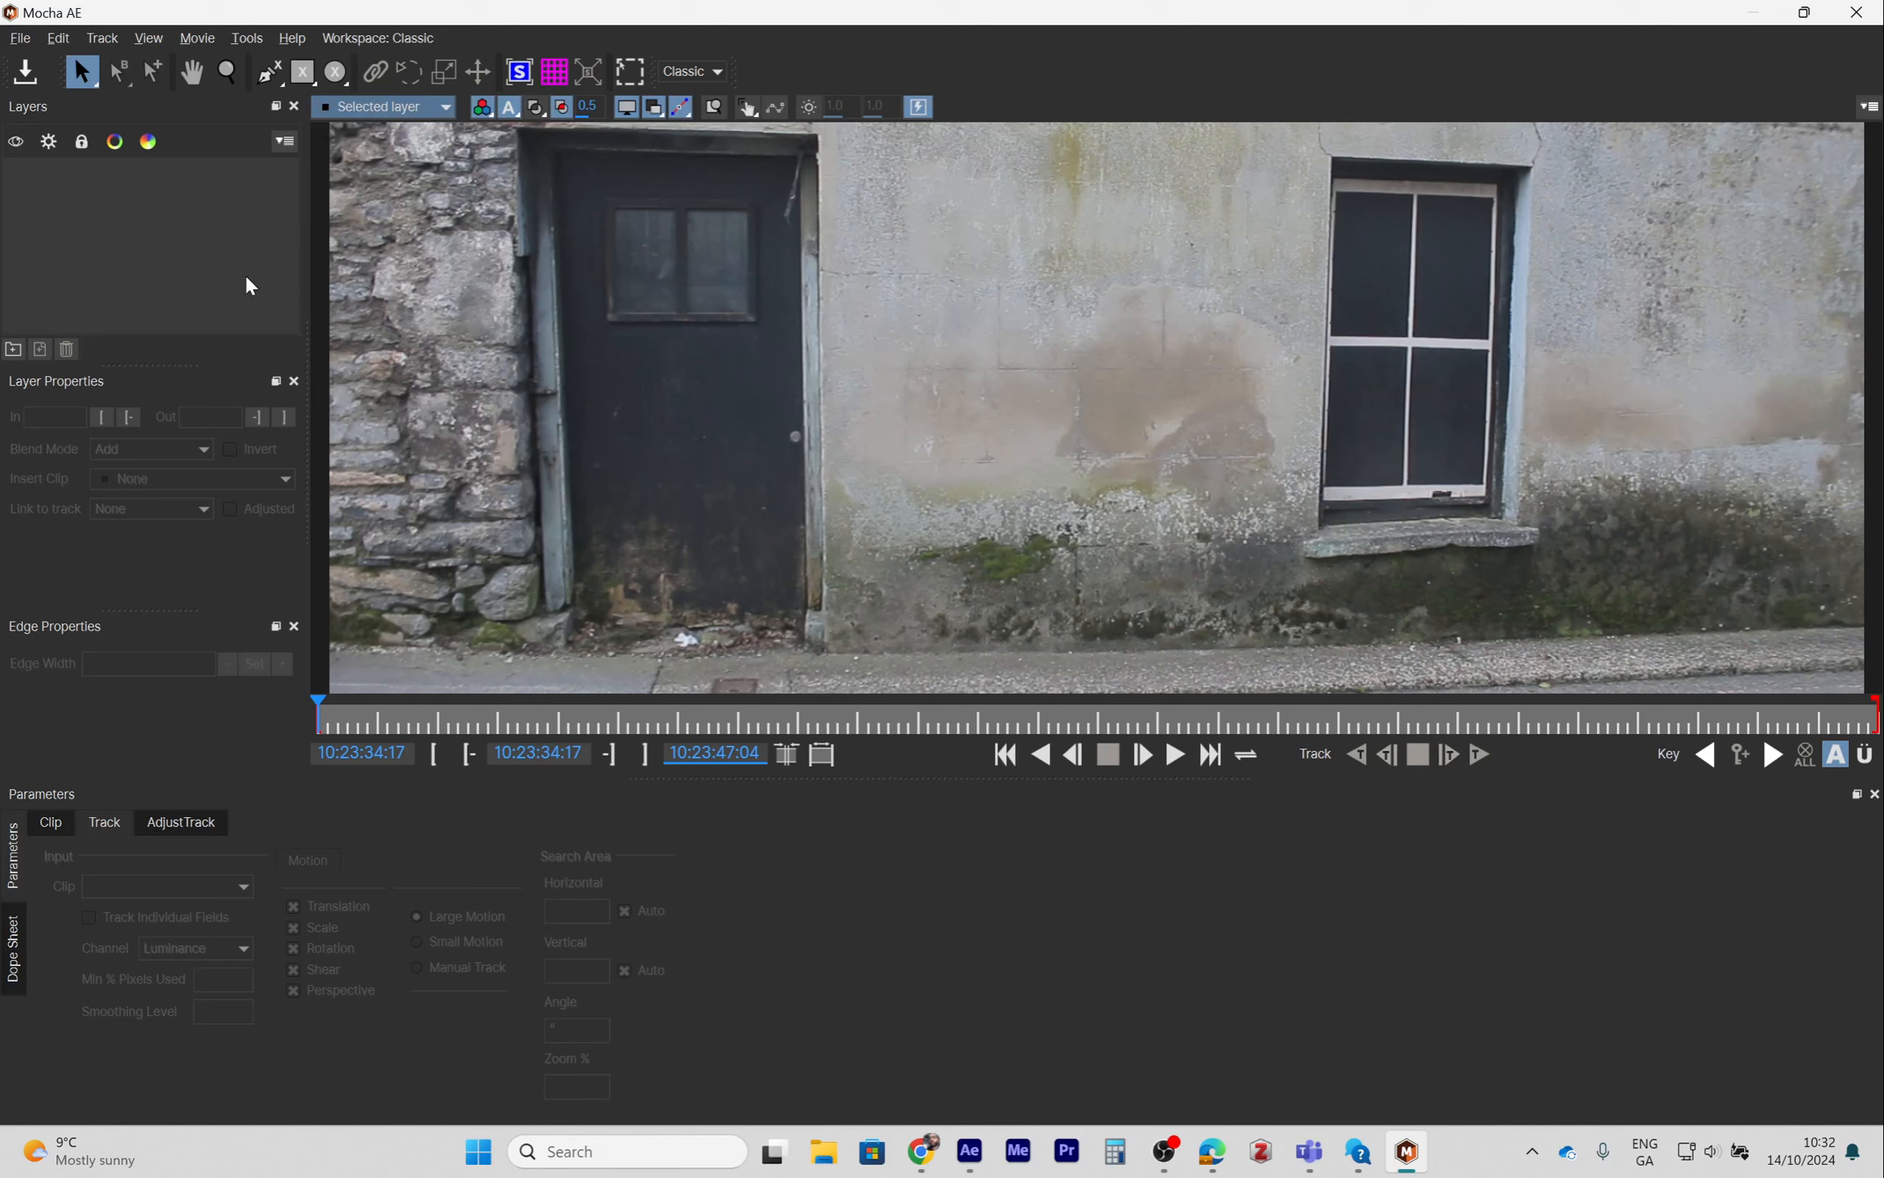
left_click(694, 71)
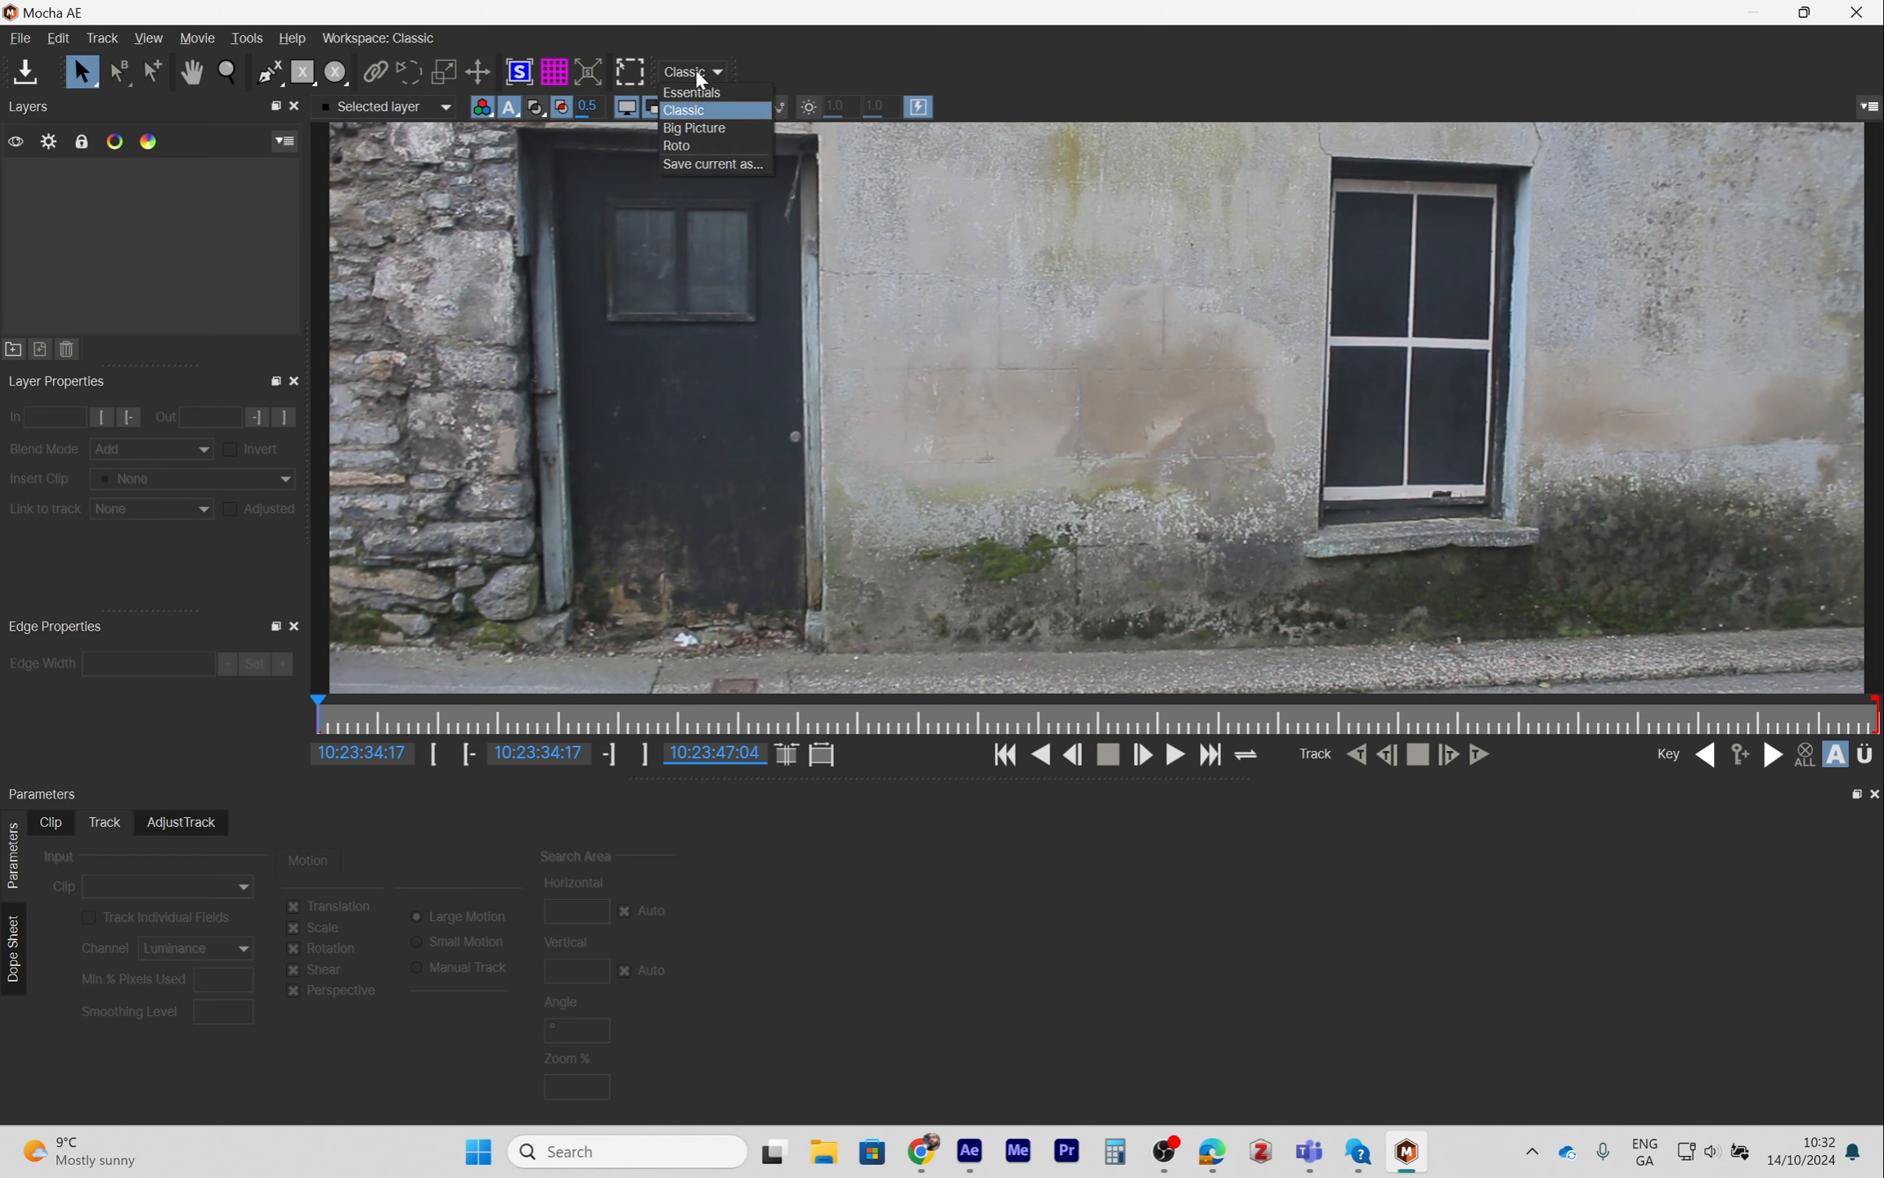
left_click(693, 92)
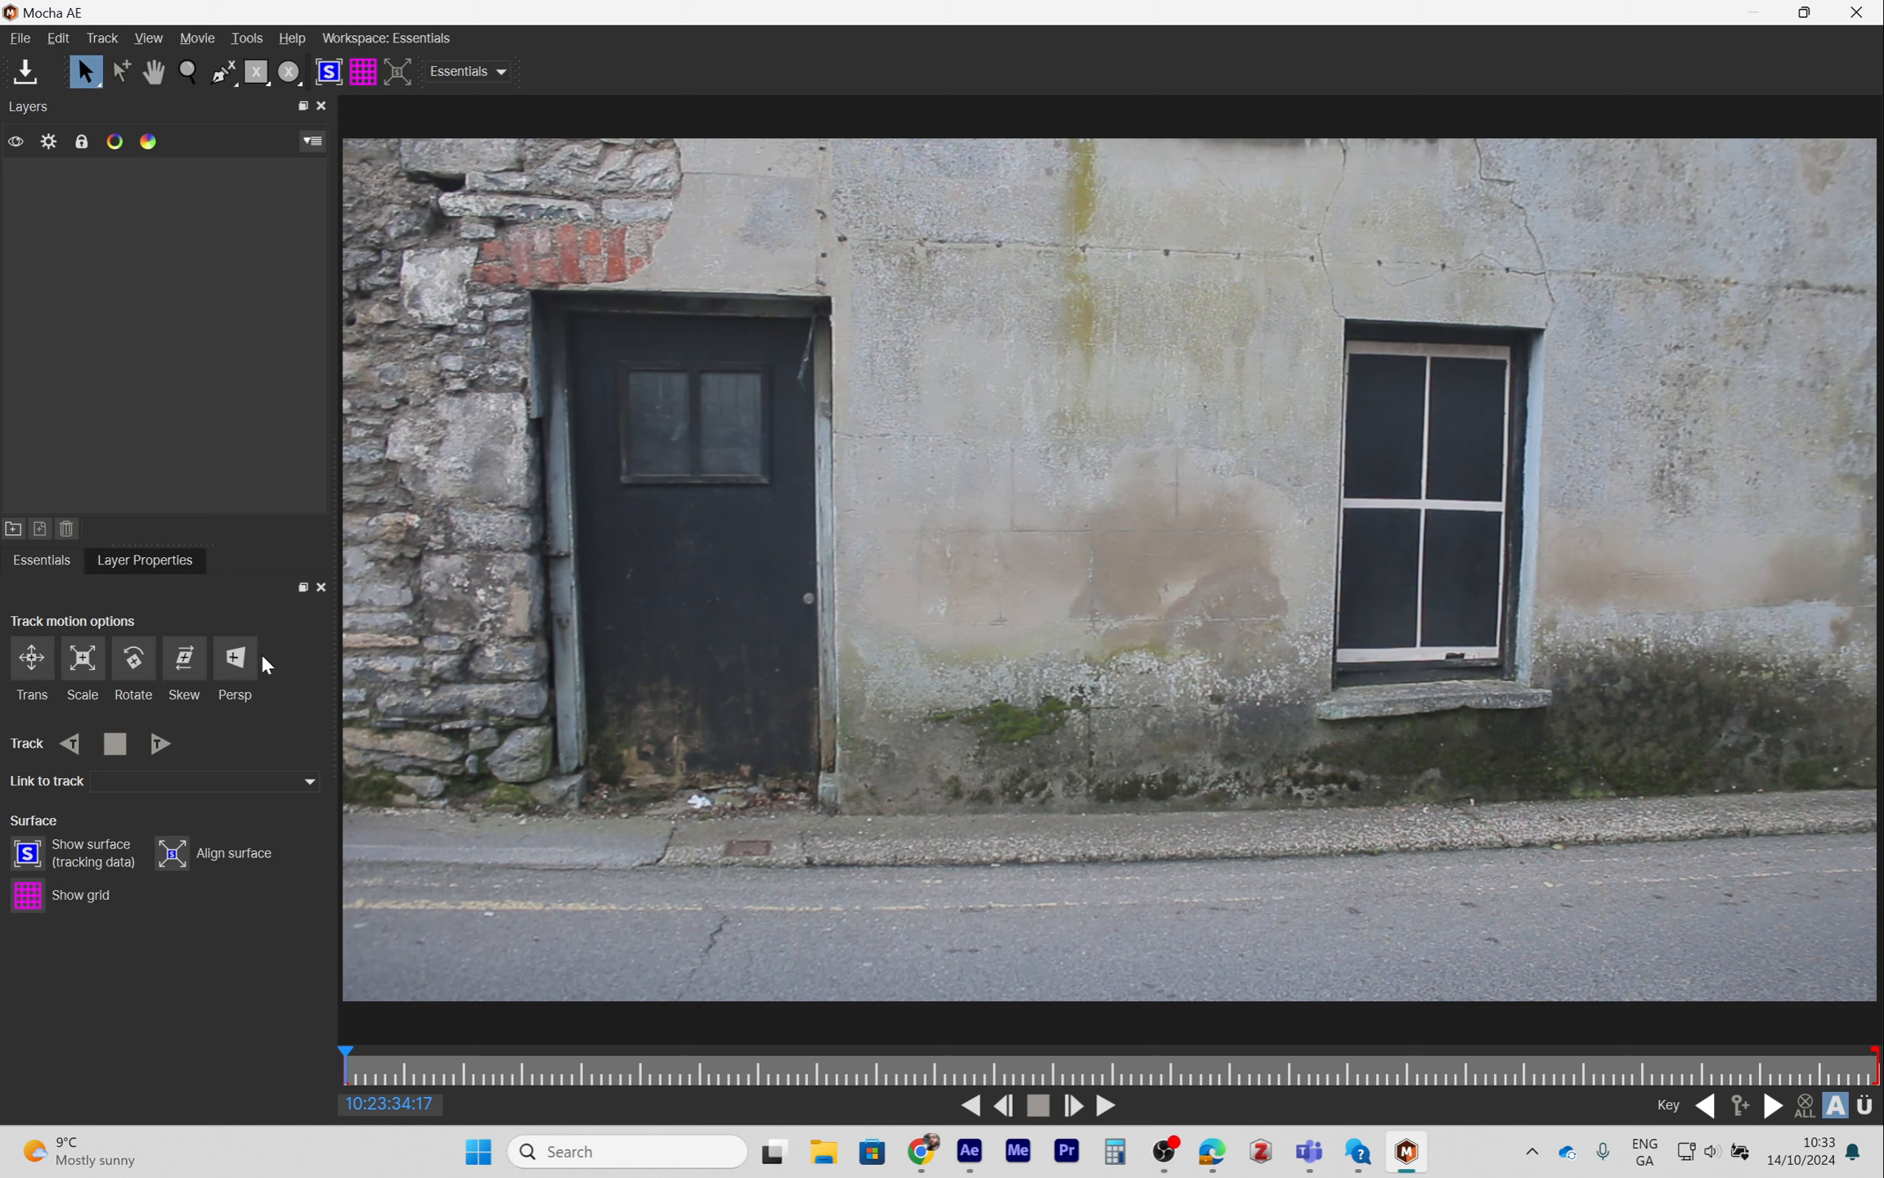
- At frame 10:23:39:11, draw a four-point X-spline shape around the blank wall between the door and window
left_click(349, 1056)
left_click_drag(422, 1060, 930, 1075)
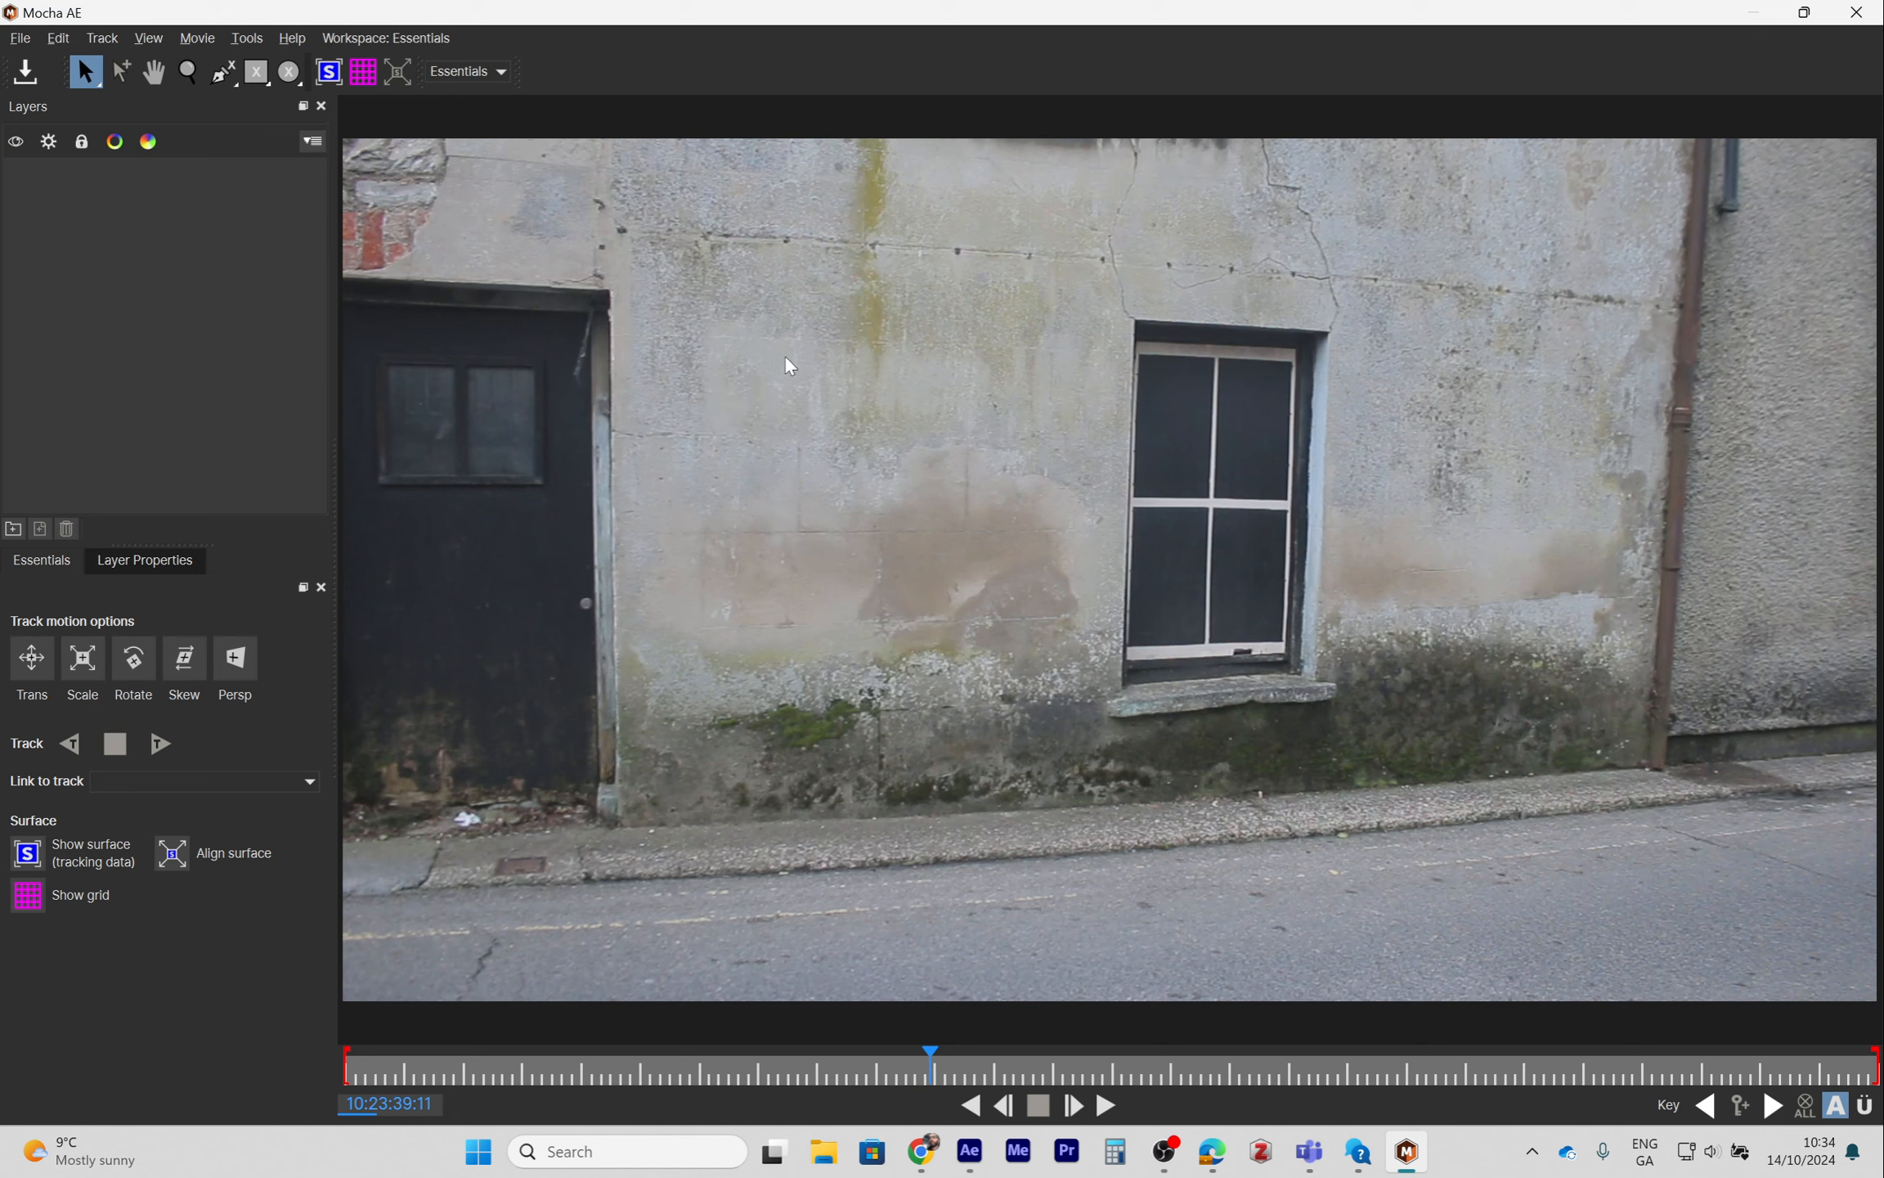
left_click(221, 72)
left_click(665, 237)
left_click(1110, 266)
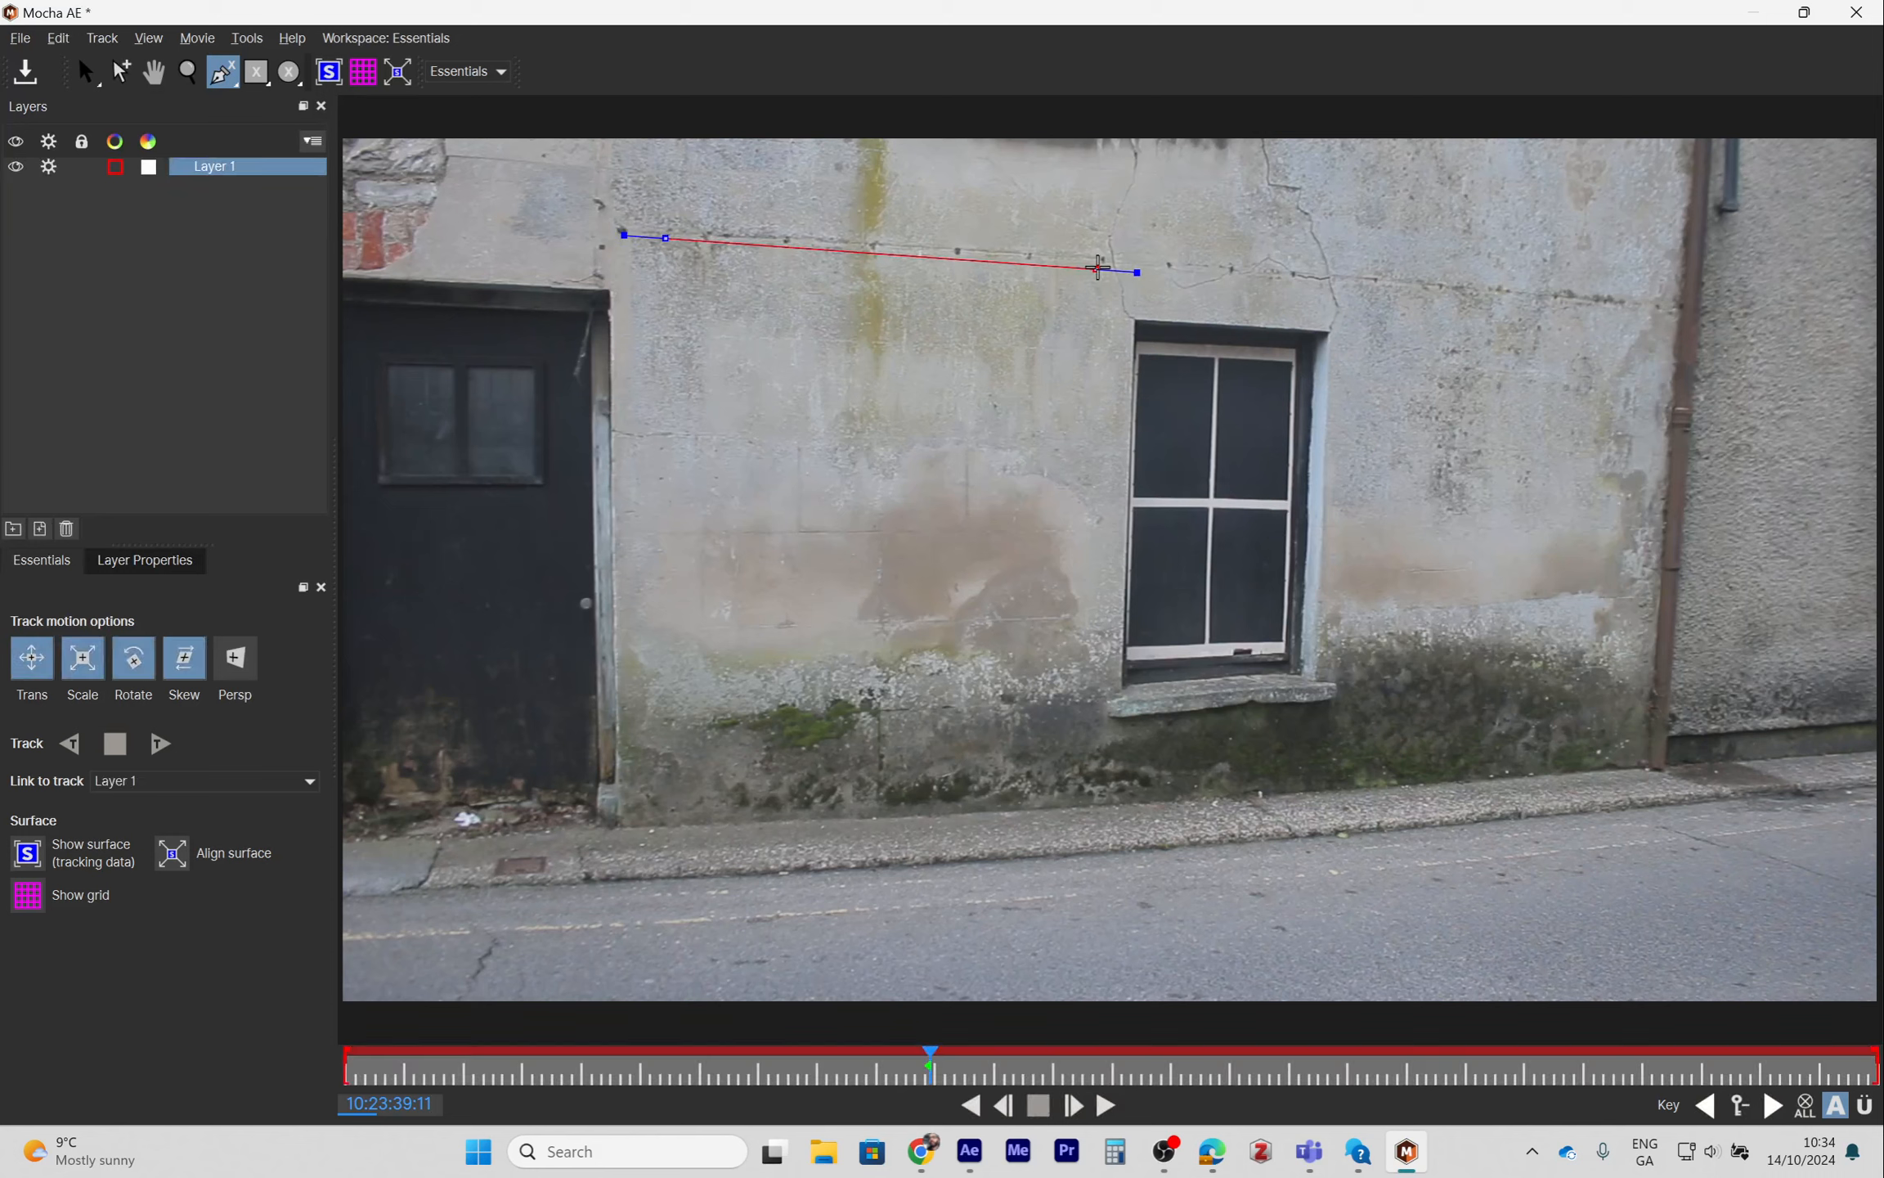
left_click(1085, 727)
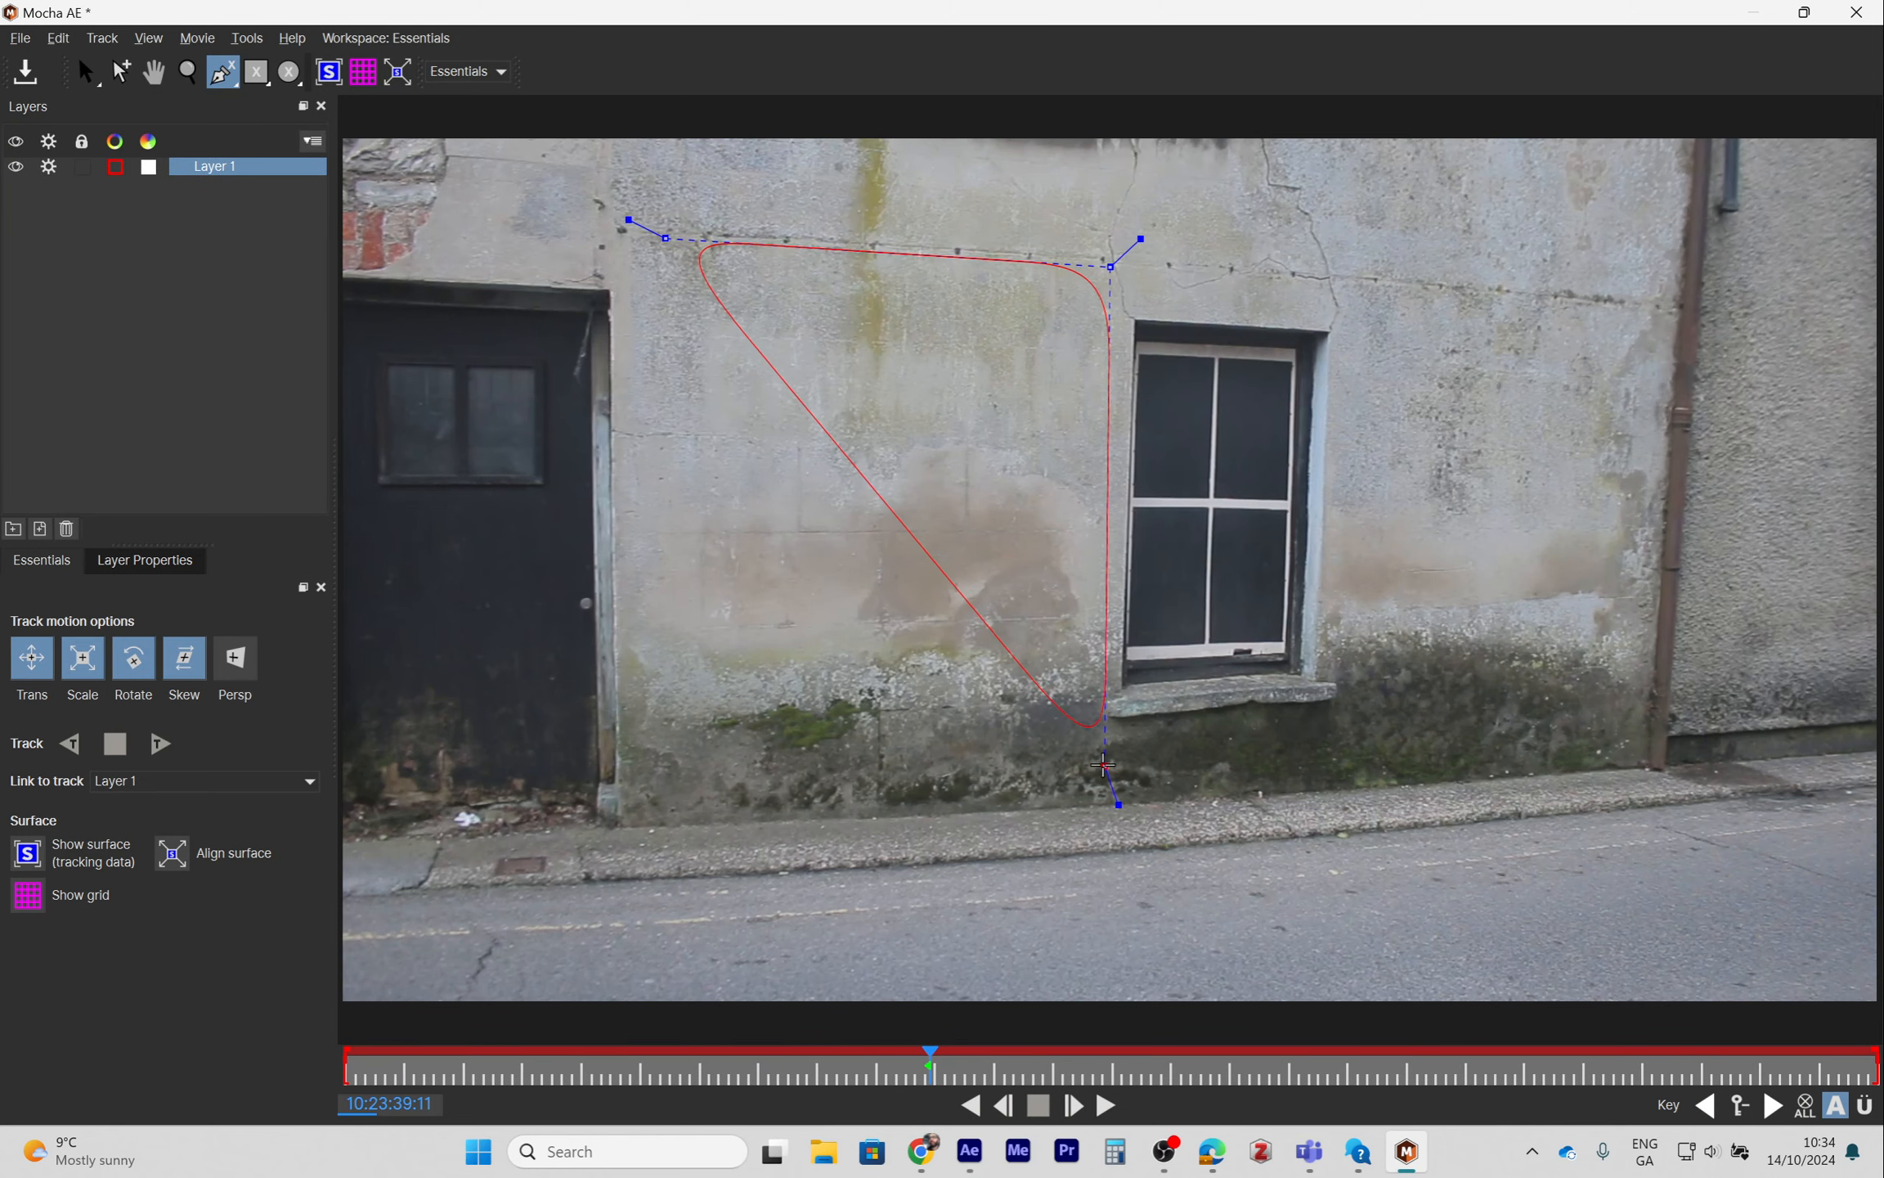
left_click(1104, 765)
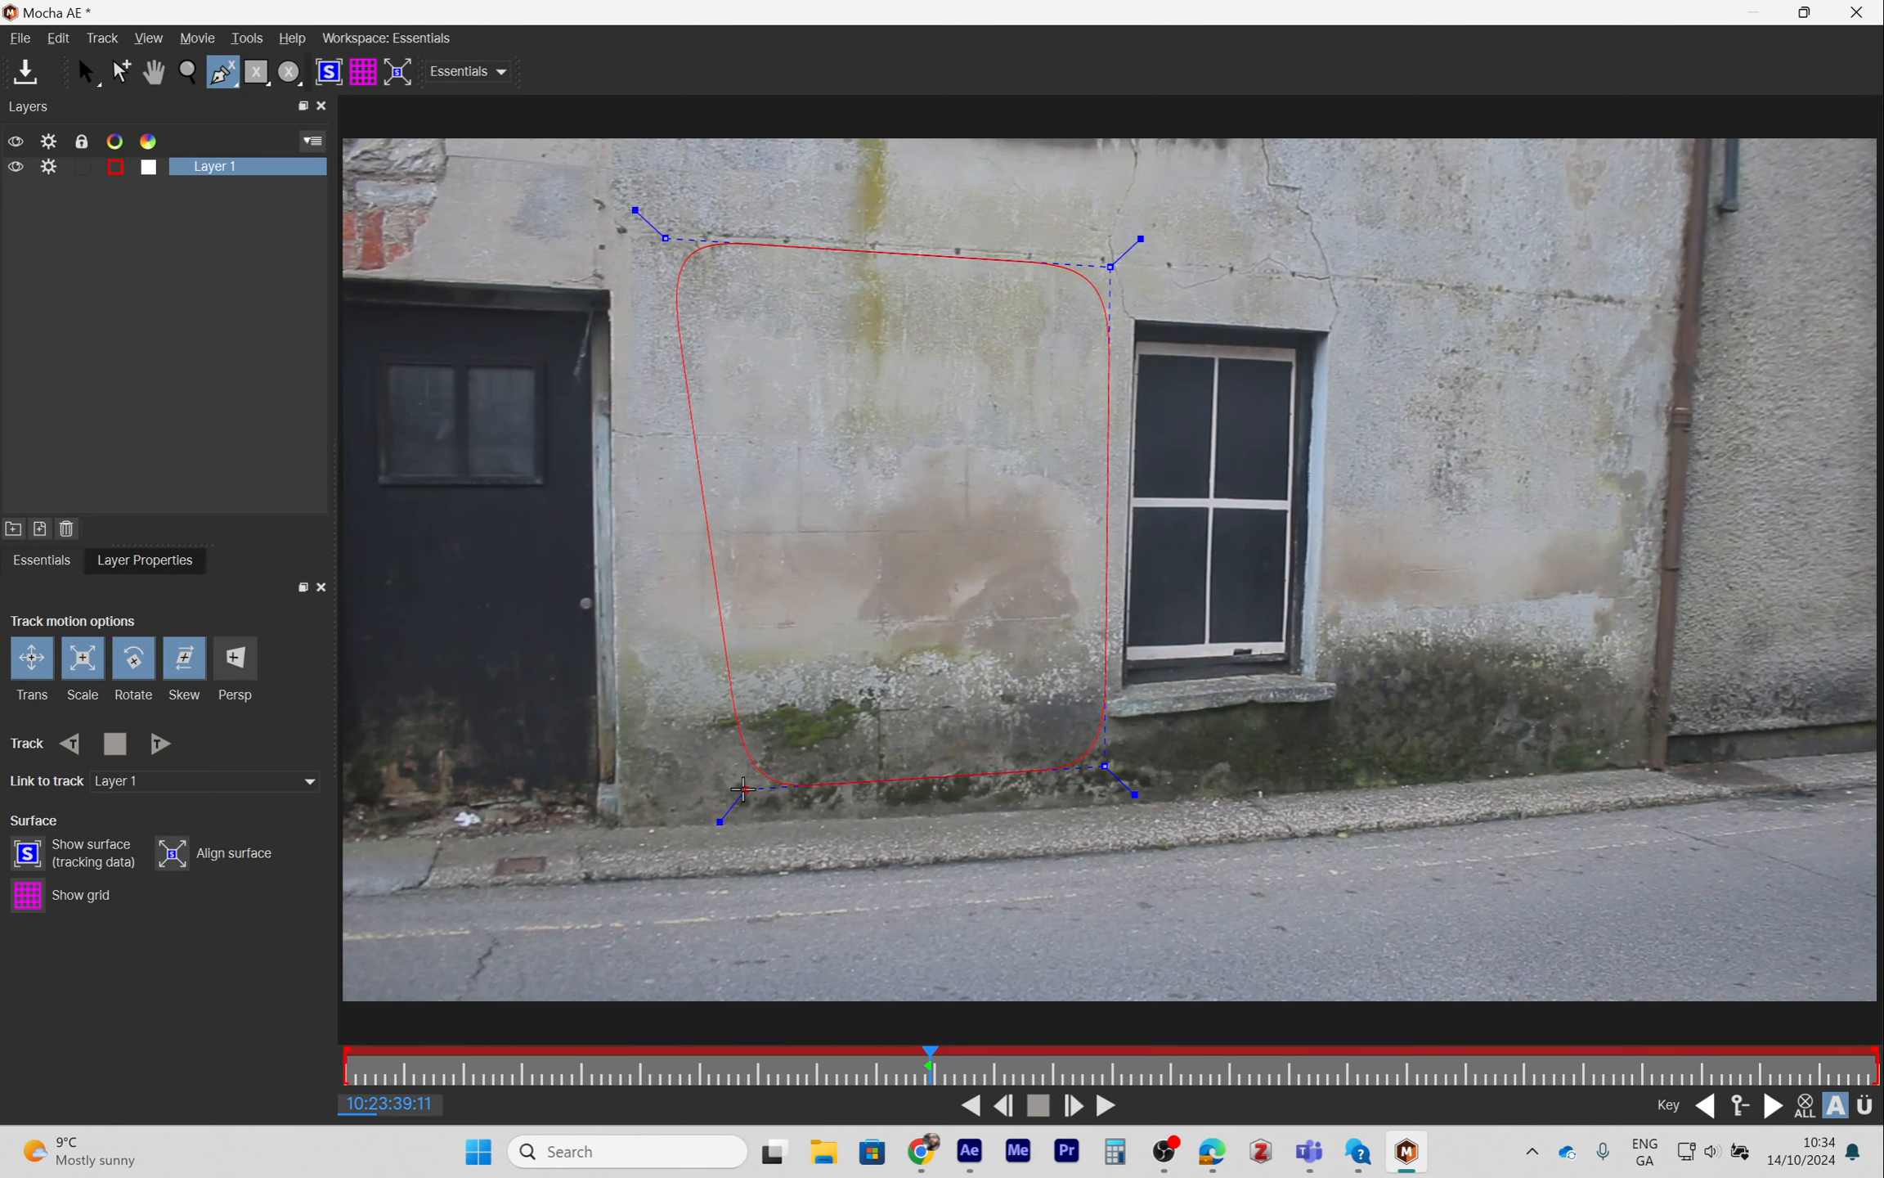
left_click(656, 791)
right_click(656, 790)
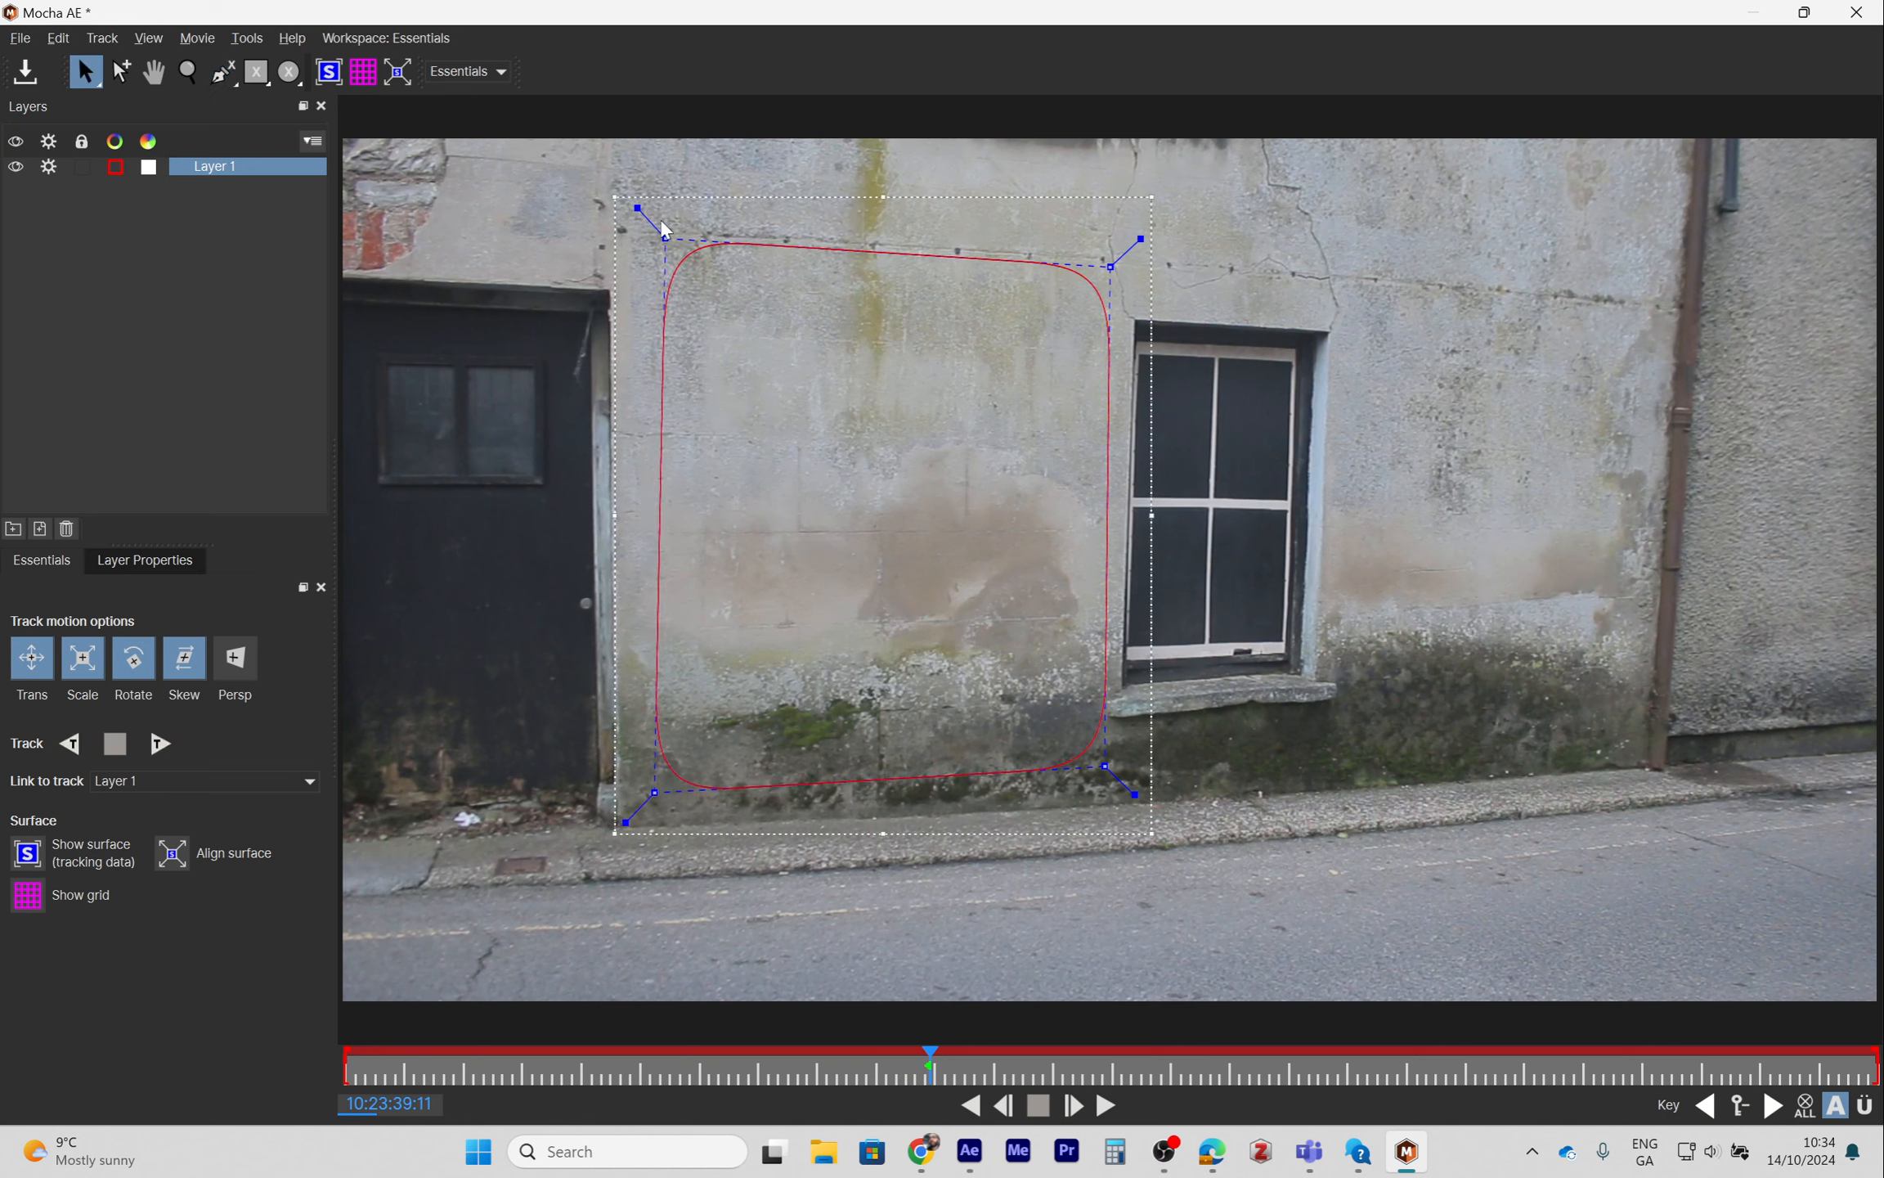
- Adjust the spline's corner points so the shape fits the plain wall area more closely
left_click_drag(665, 242, 641, 238)
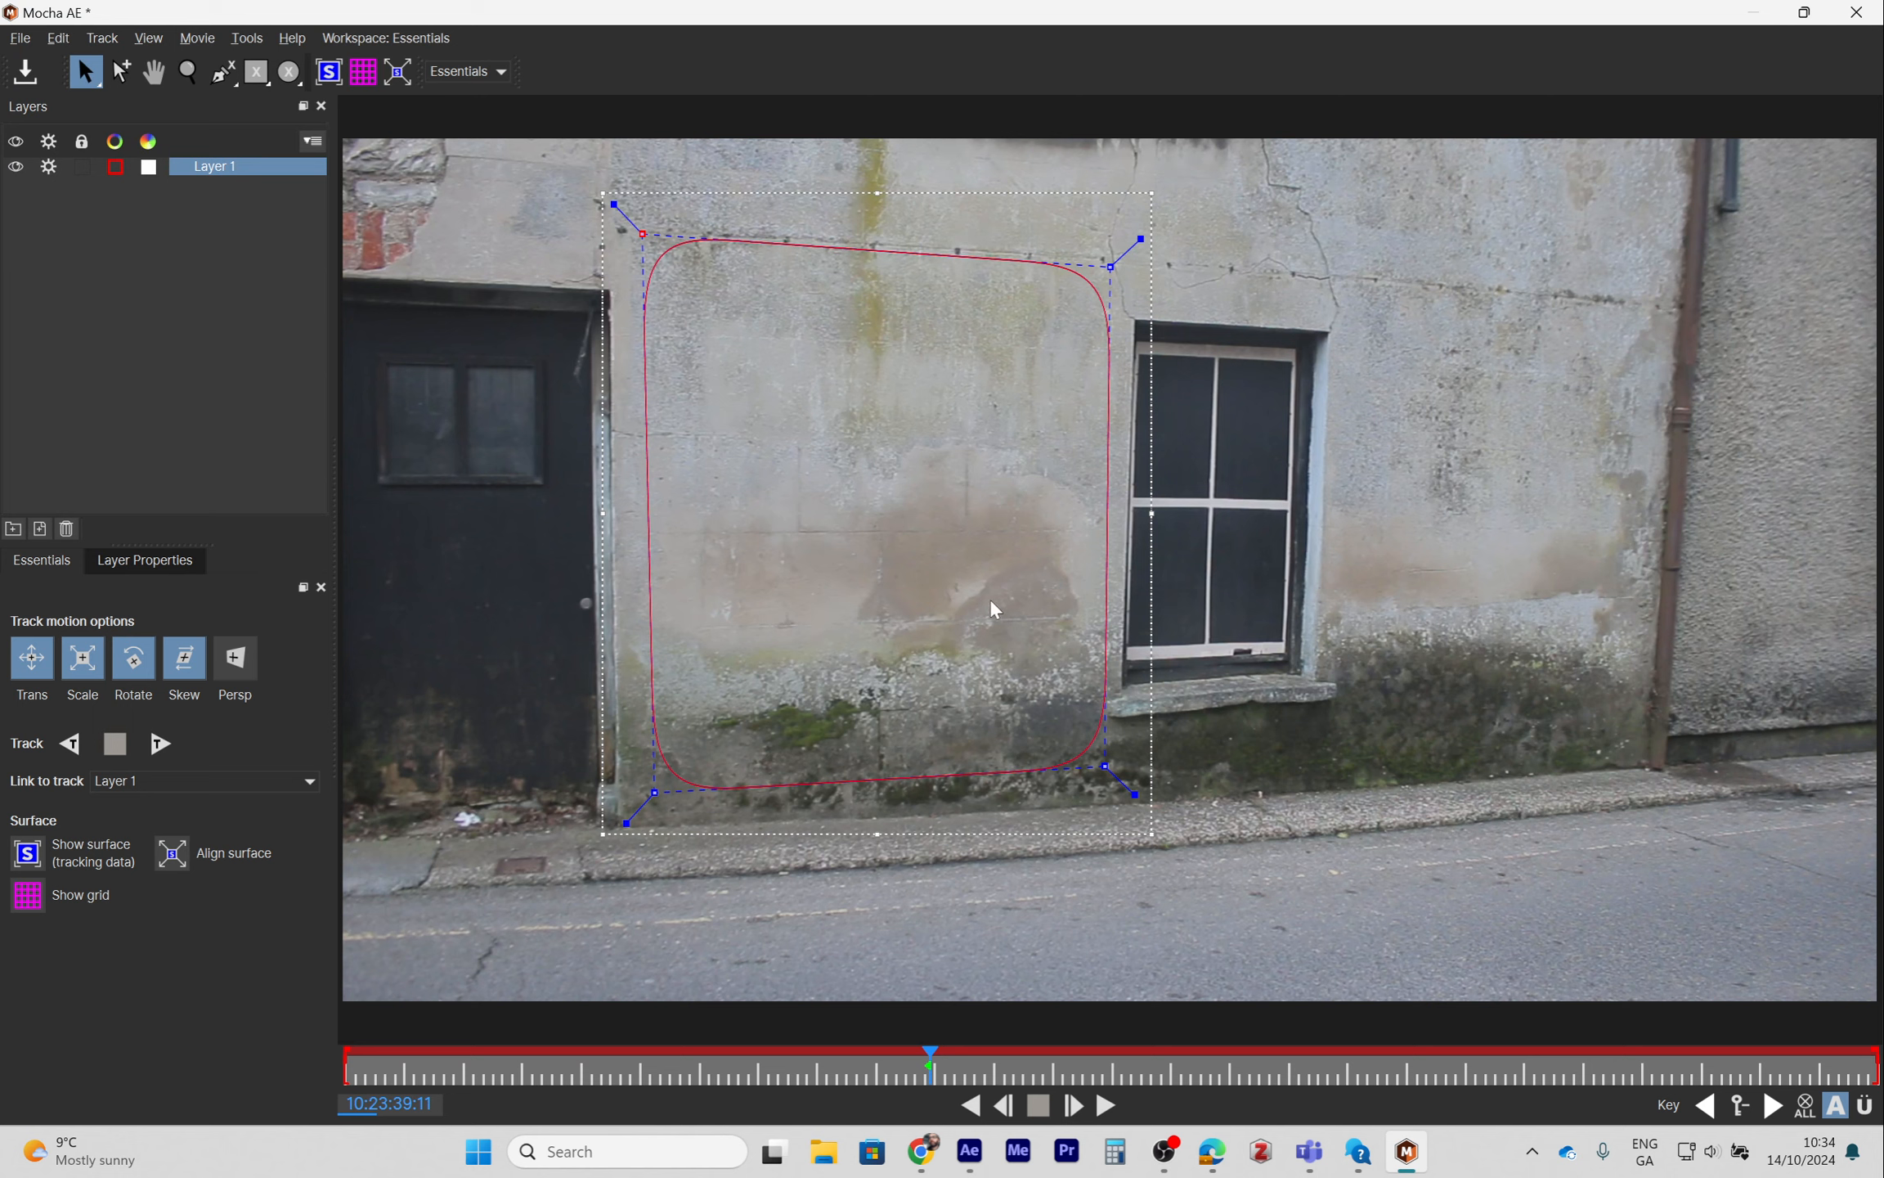
left_click_drag(1104, 766, 1101, 780)
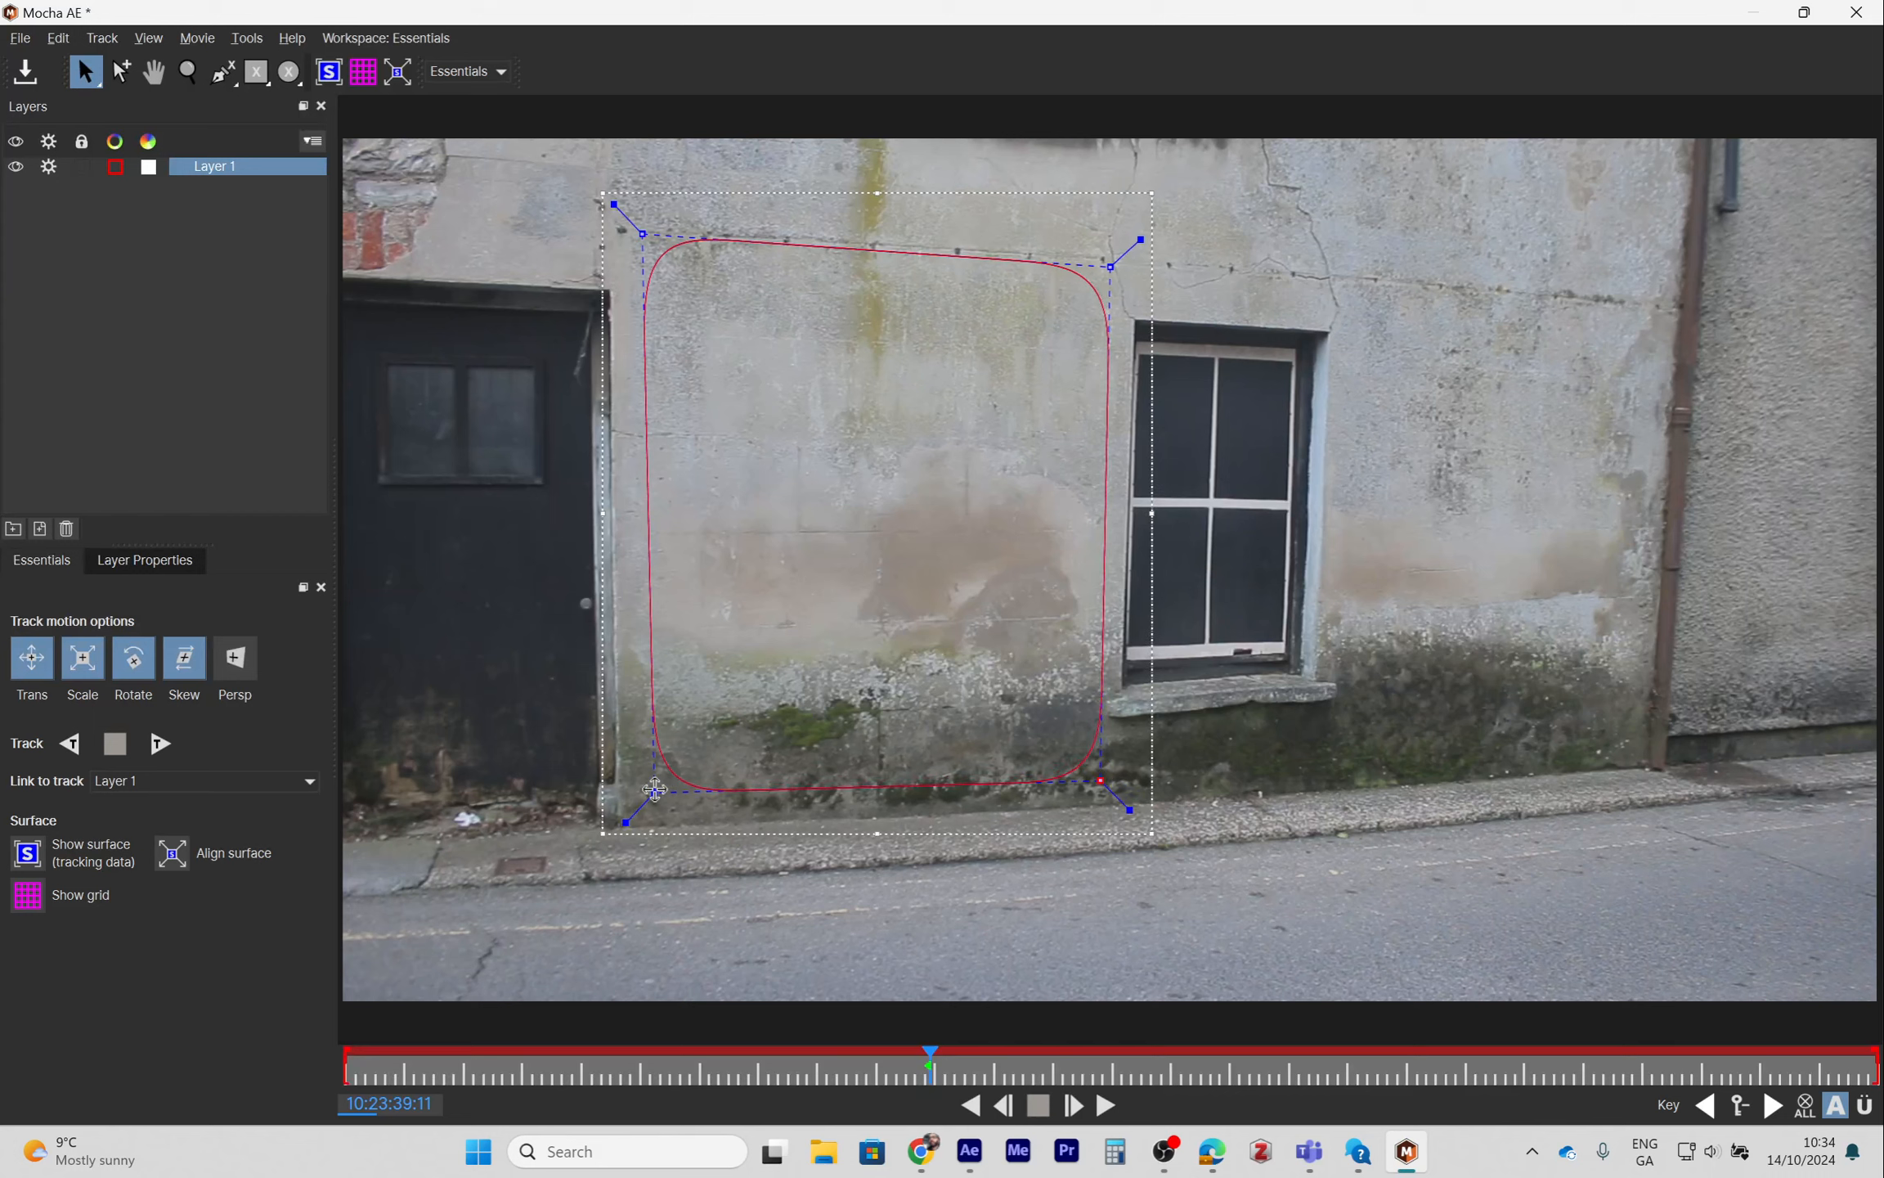
left_click_drag(654, 789, 650, 805)
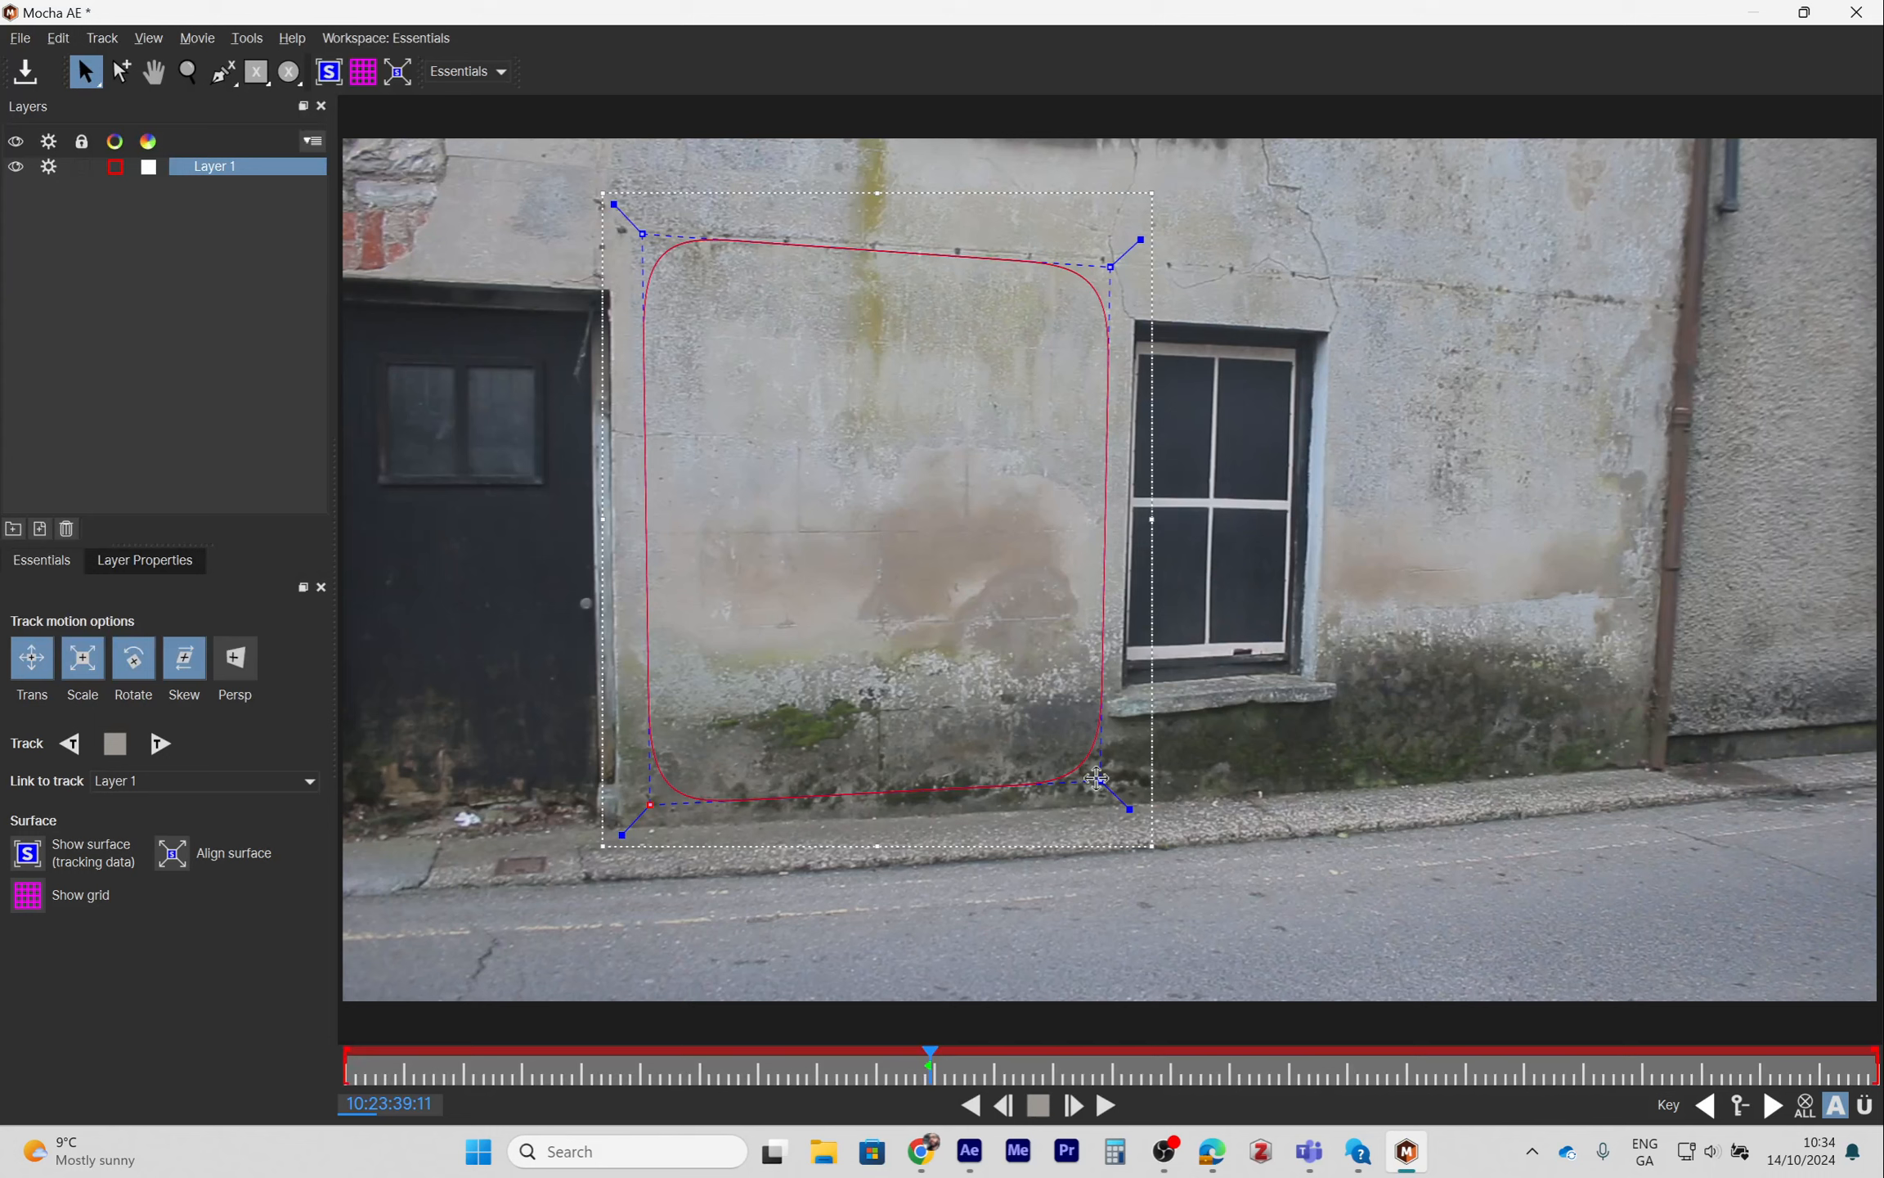
left_click_drag(1100, 781, 1104, 780)
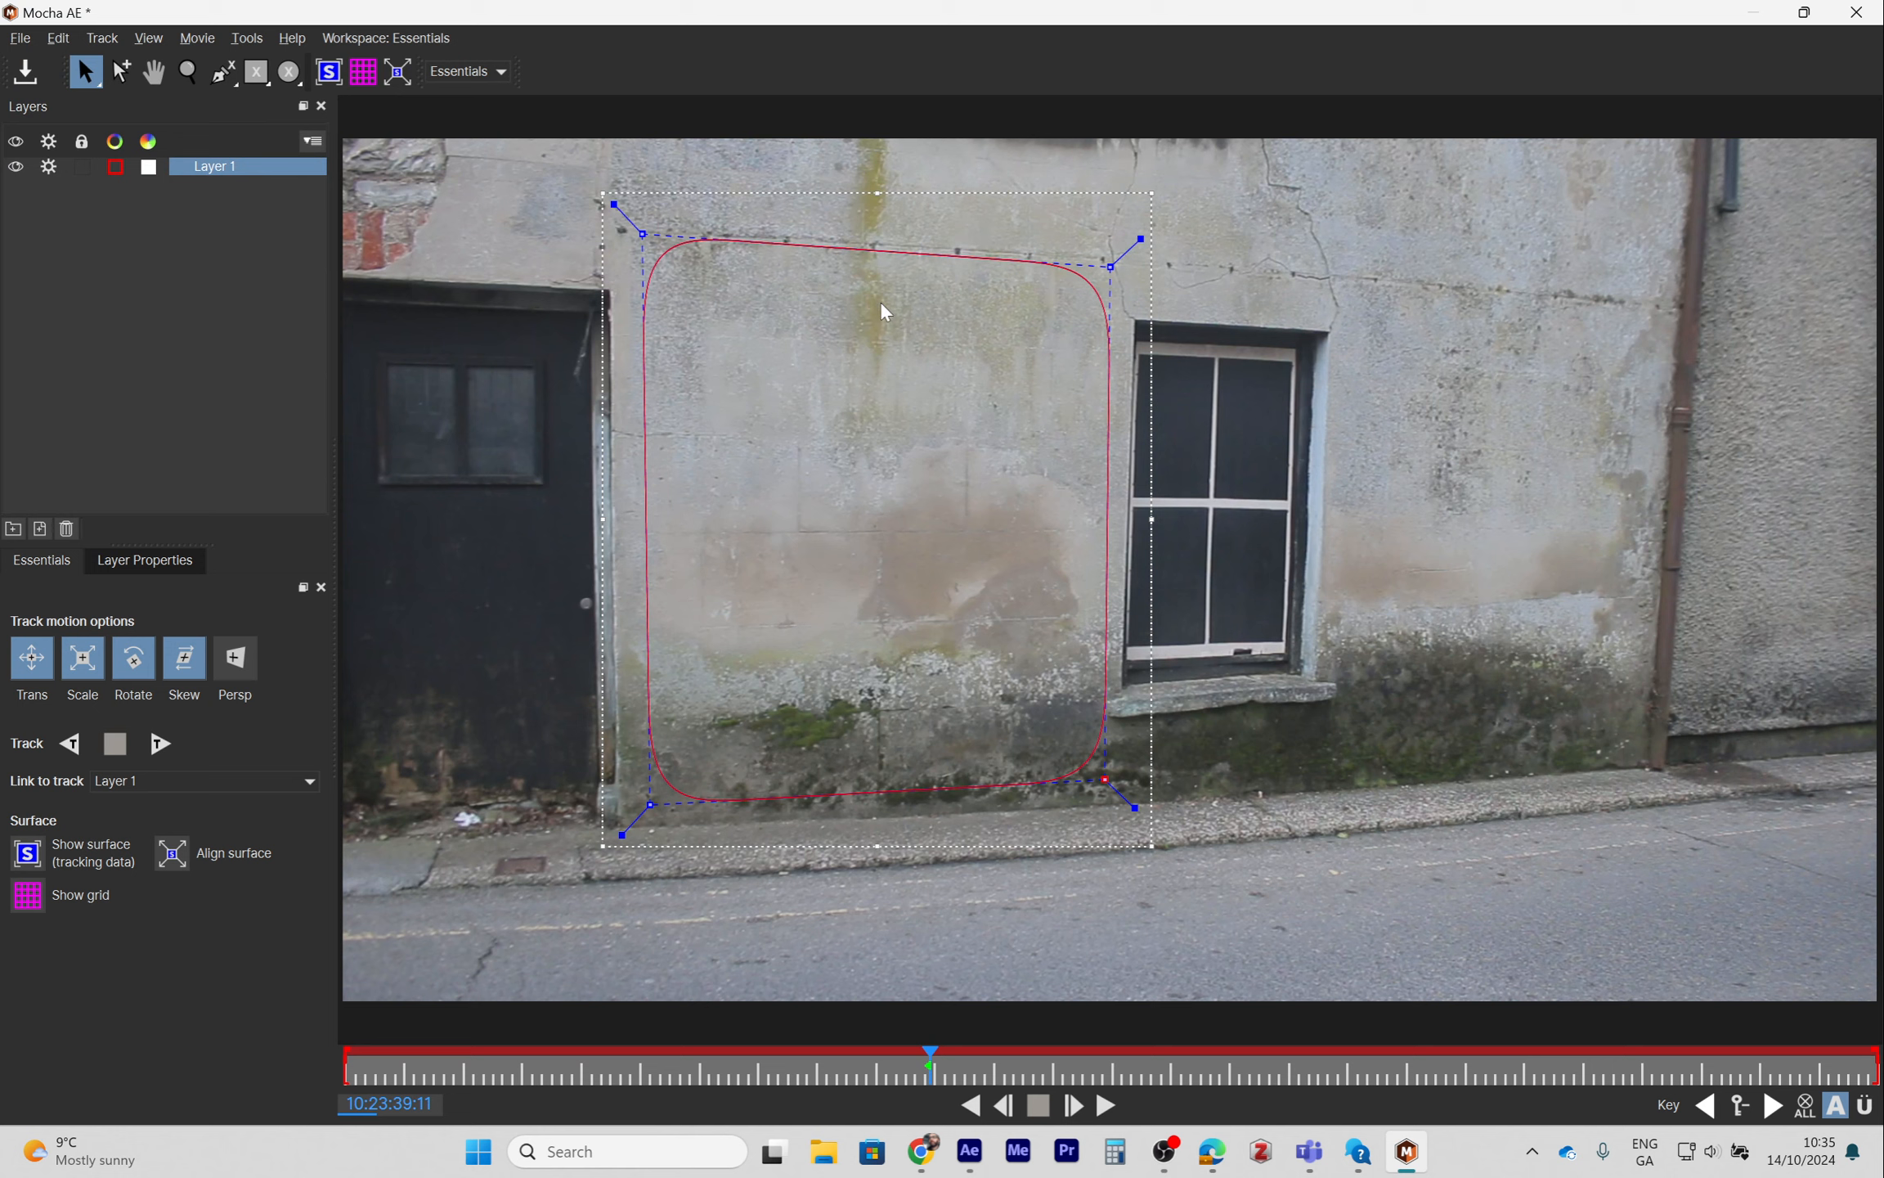
- Show the tracking surface and reposition its four corners into a smaller rectangle inside the shape
left_click(330, 74)
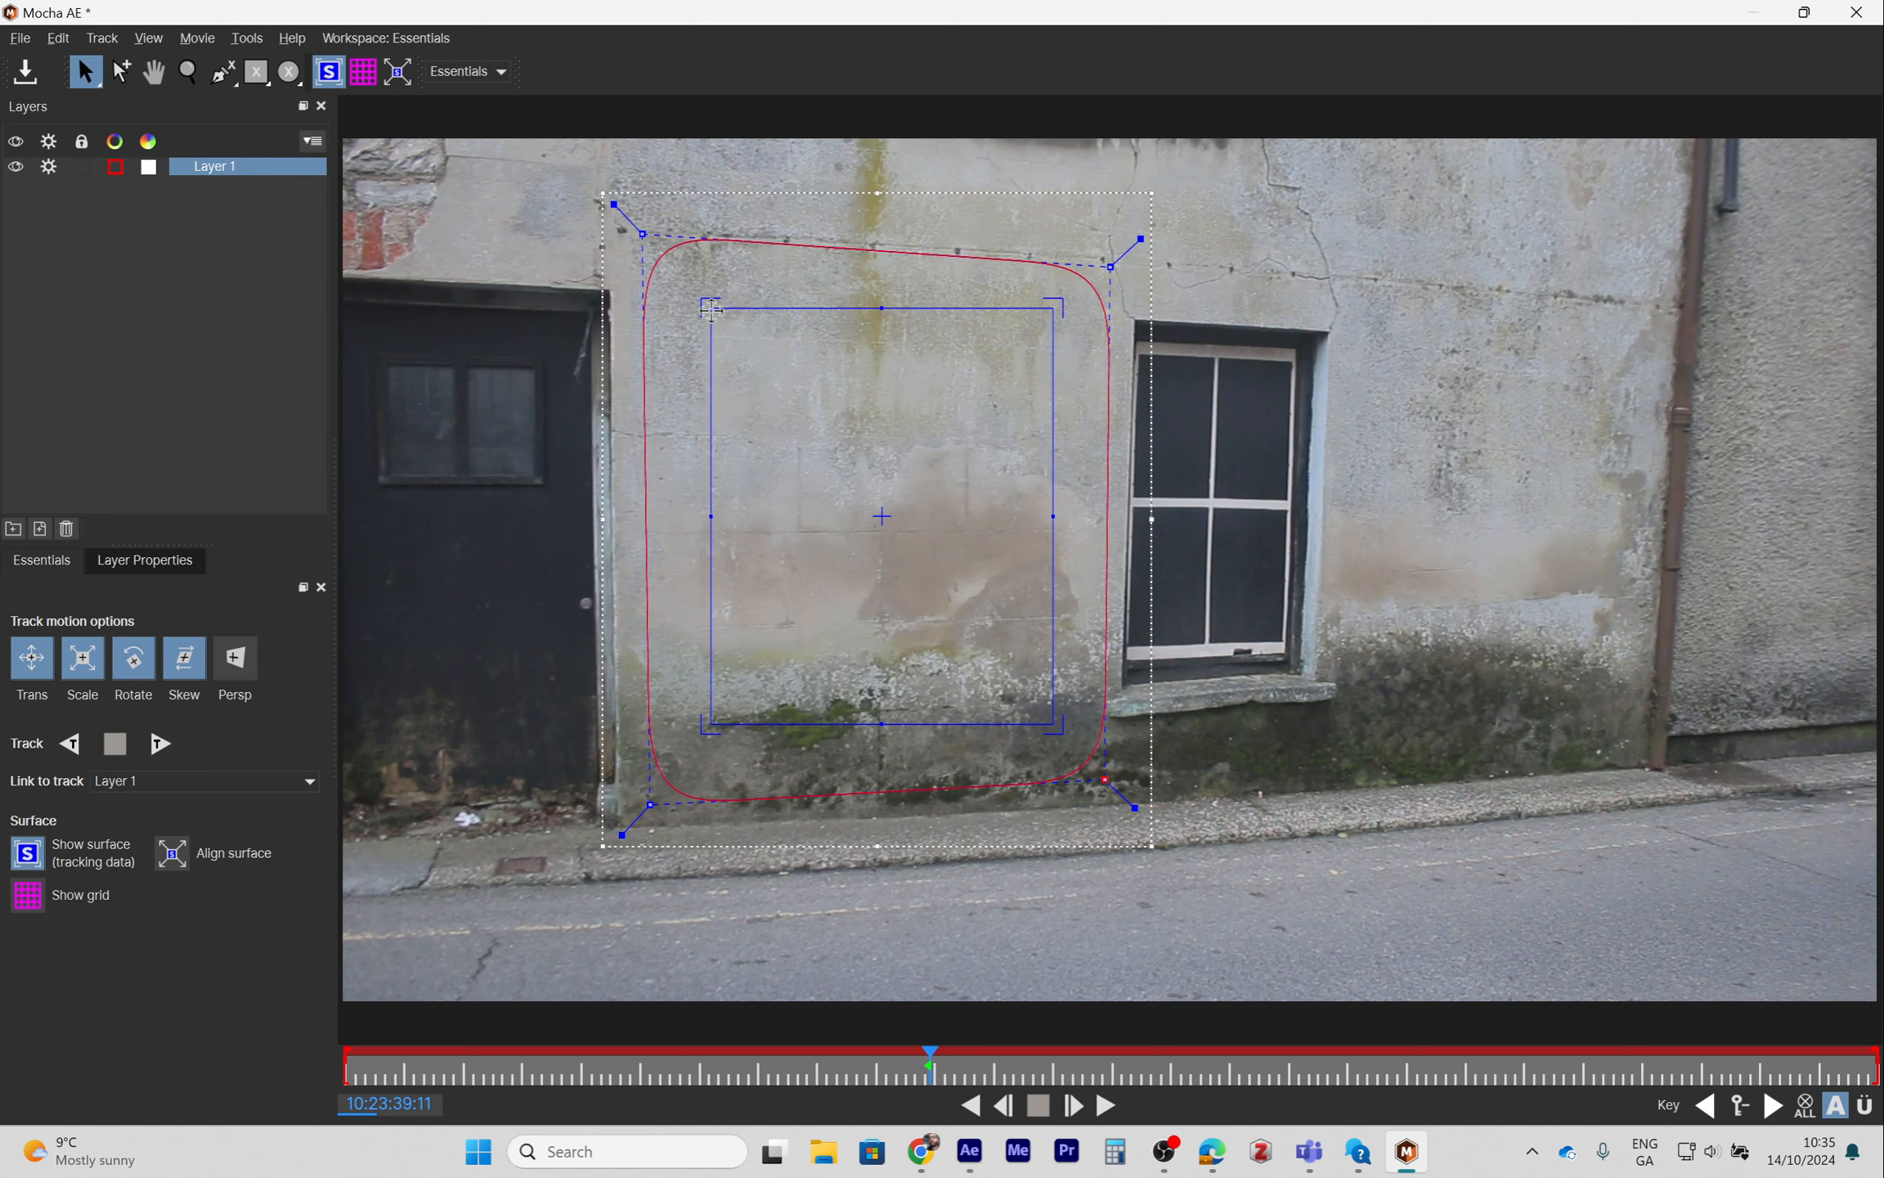
left_click_drag(714, 311, 716, 319)
left_click_drag(1053, 310, 1028, 365)
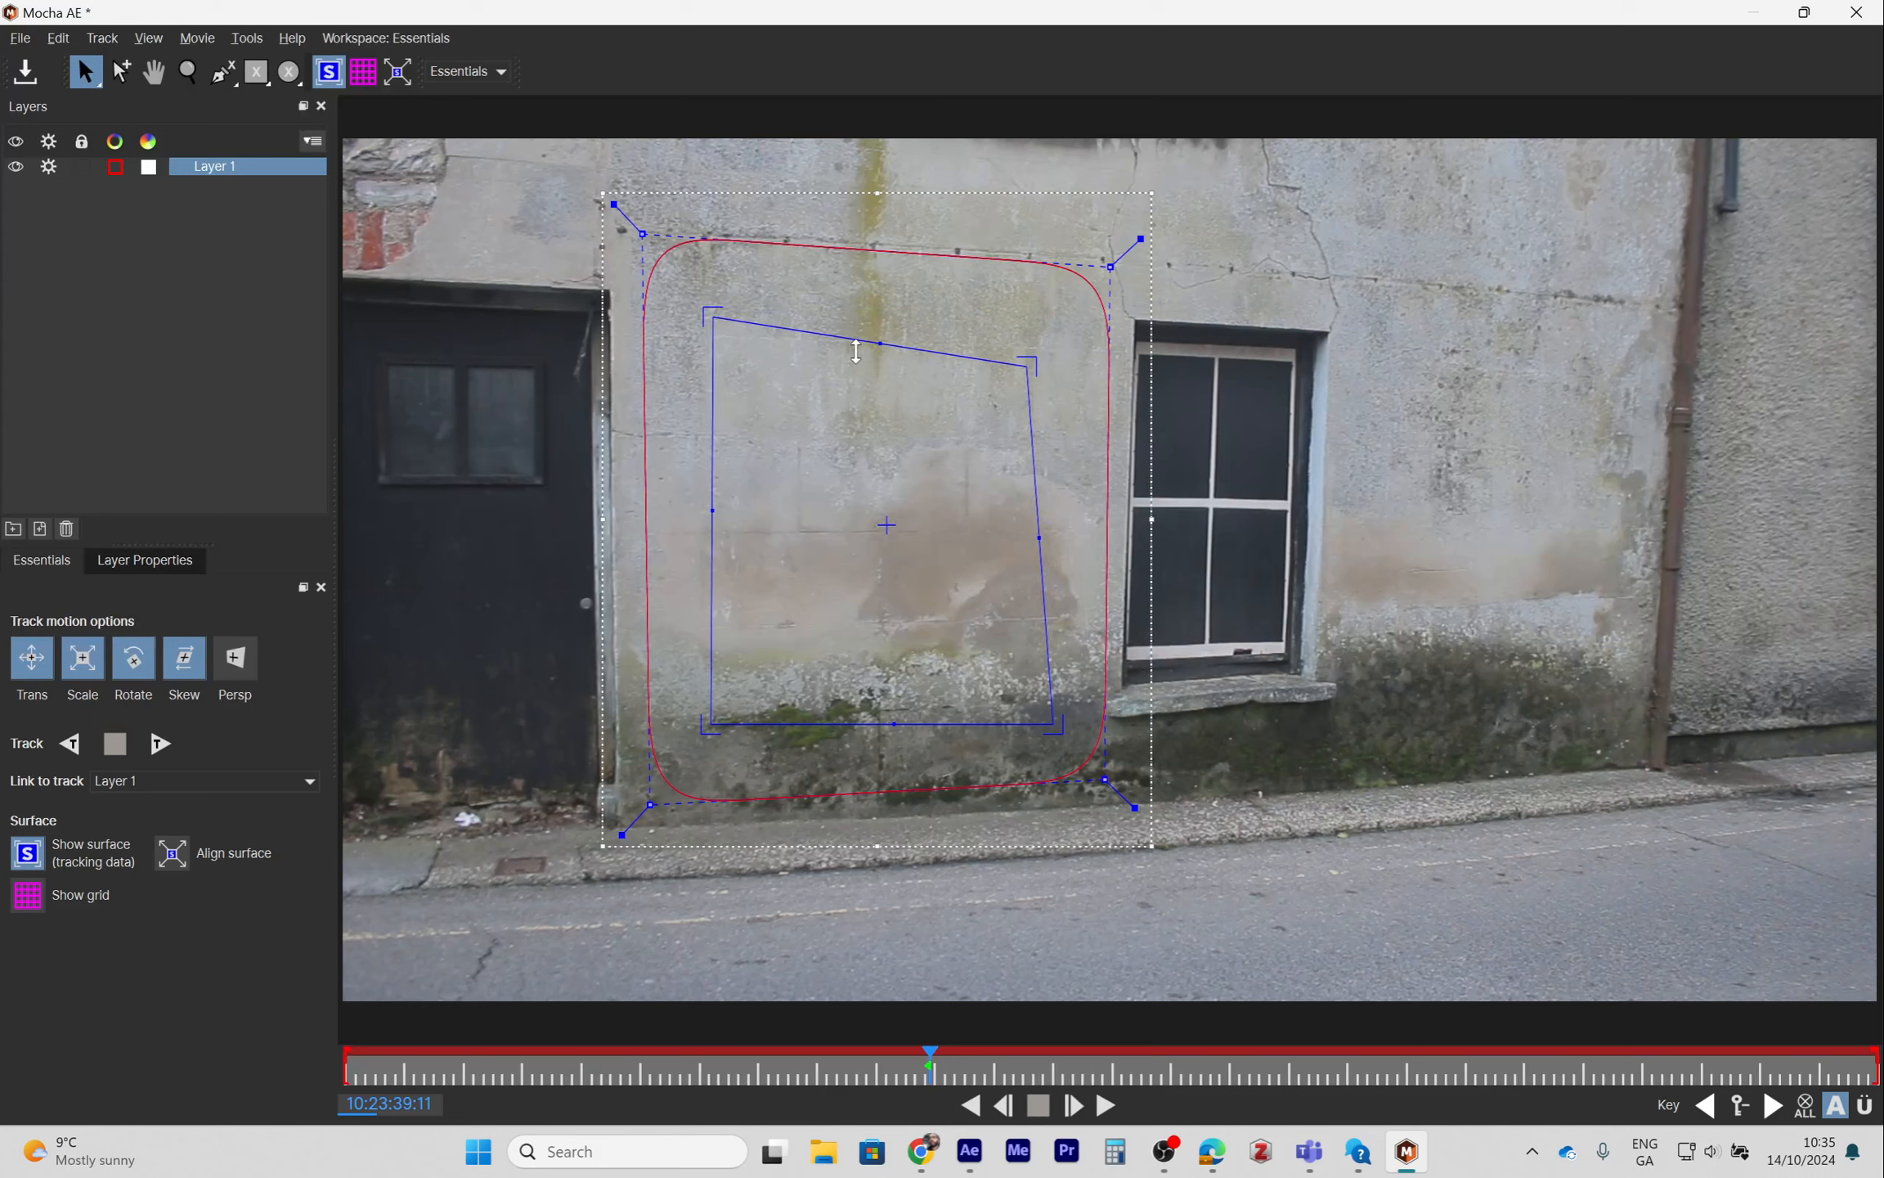
left_click_drag(712, 319, 739, 358)
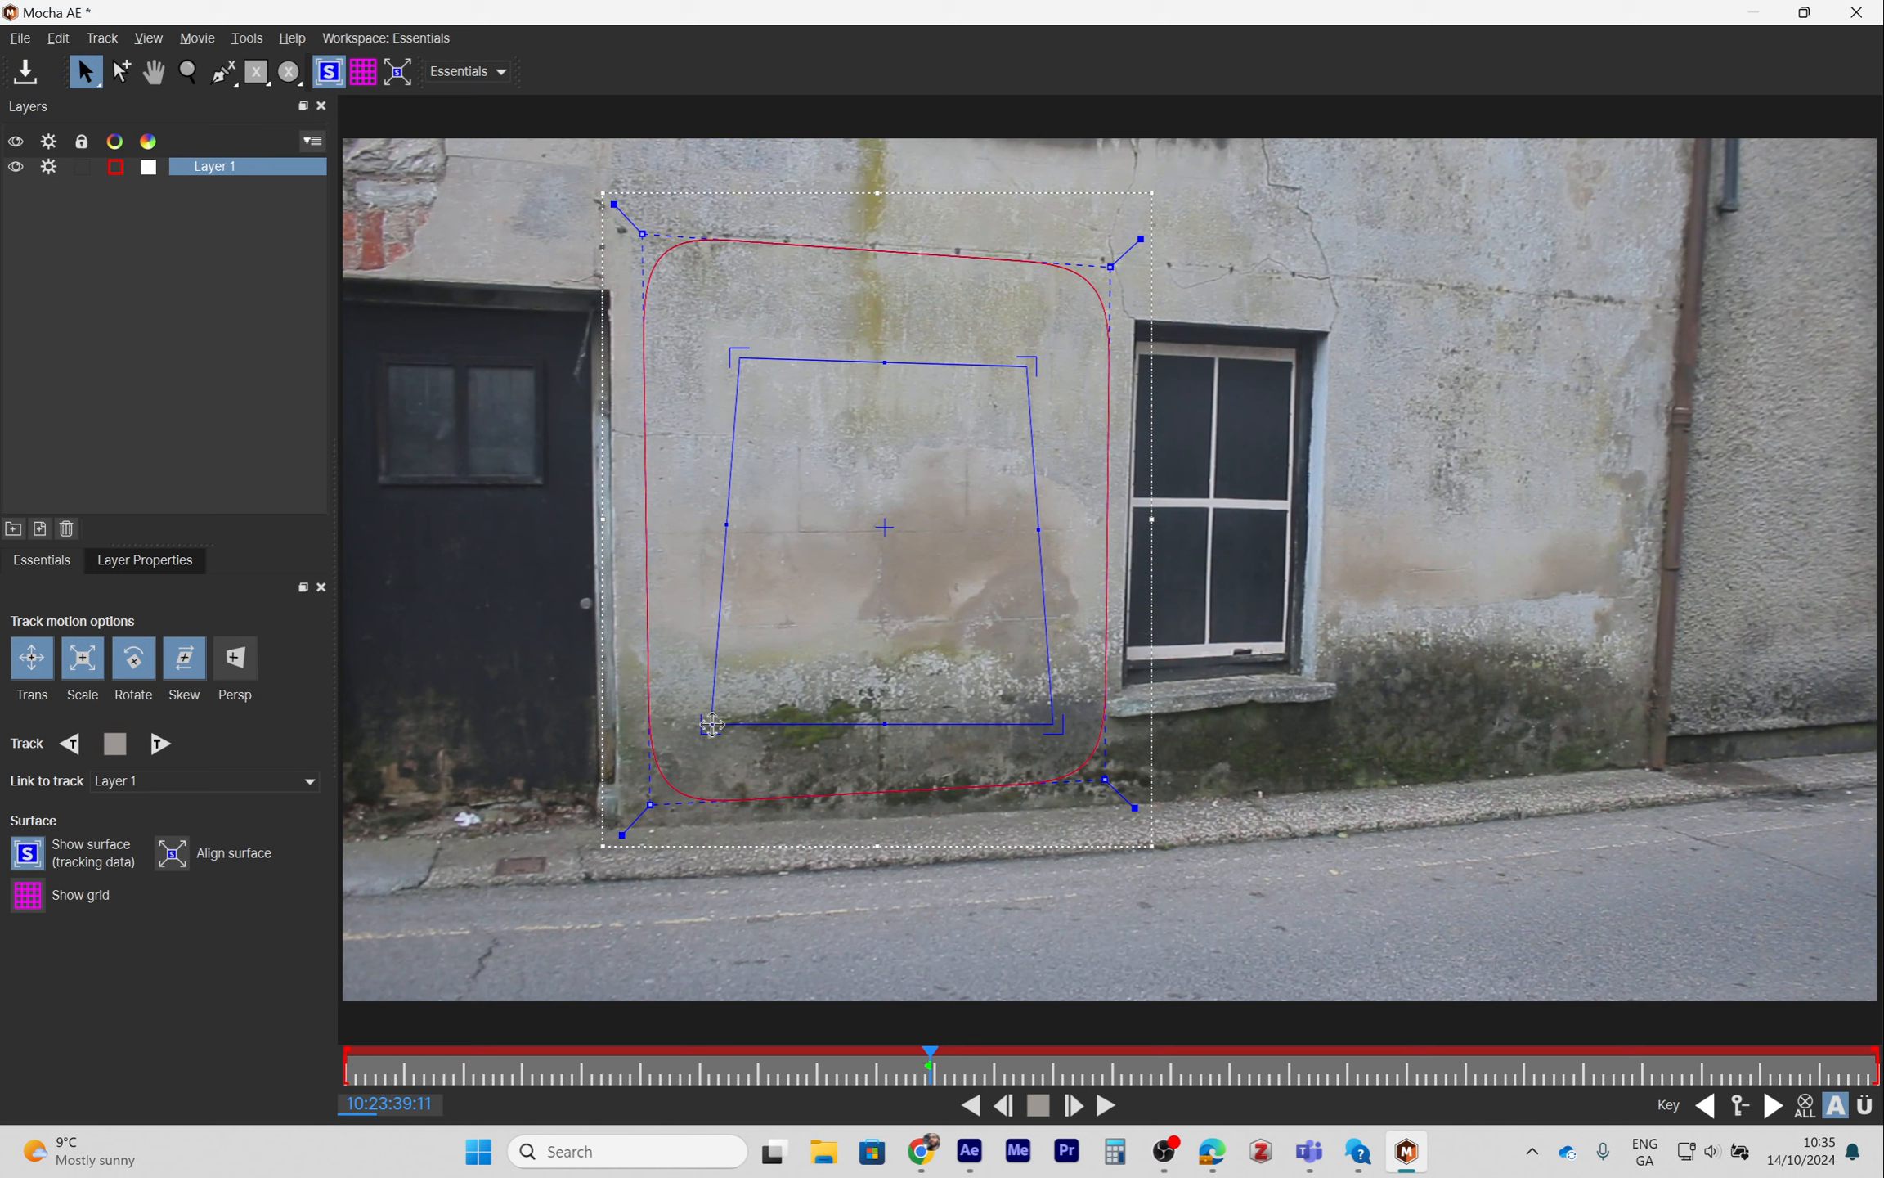
left_click_drag(711, 723, 740, 662)
left_click_drag(1052, 717, 1026, 654)
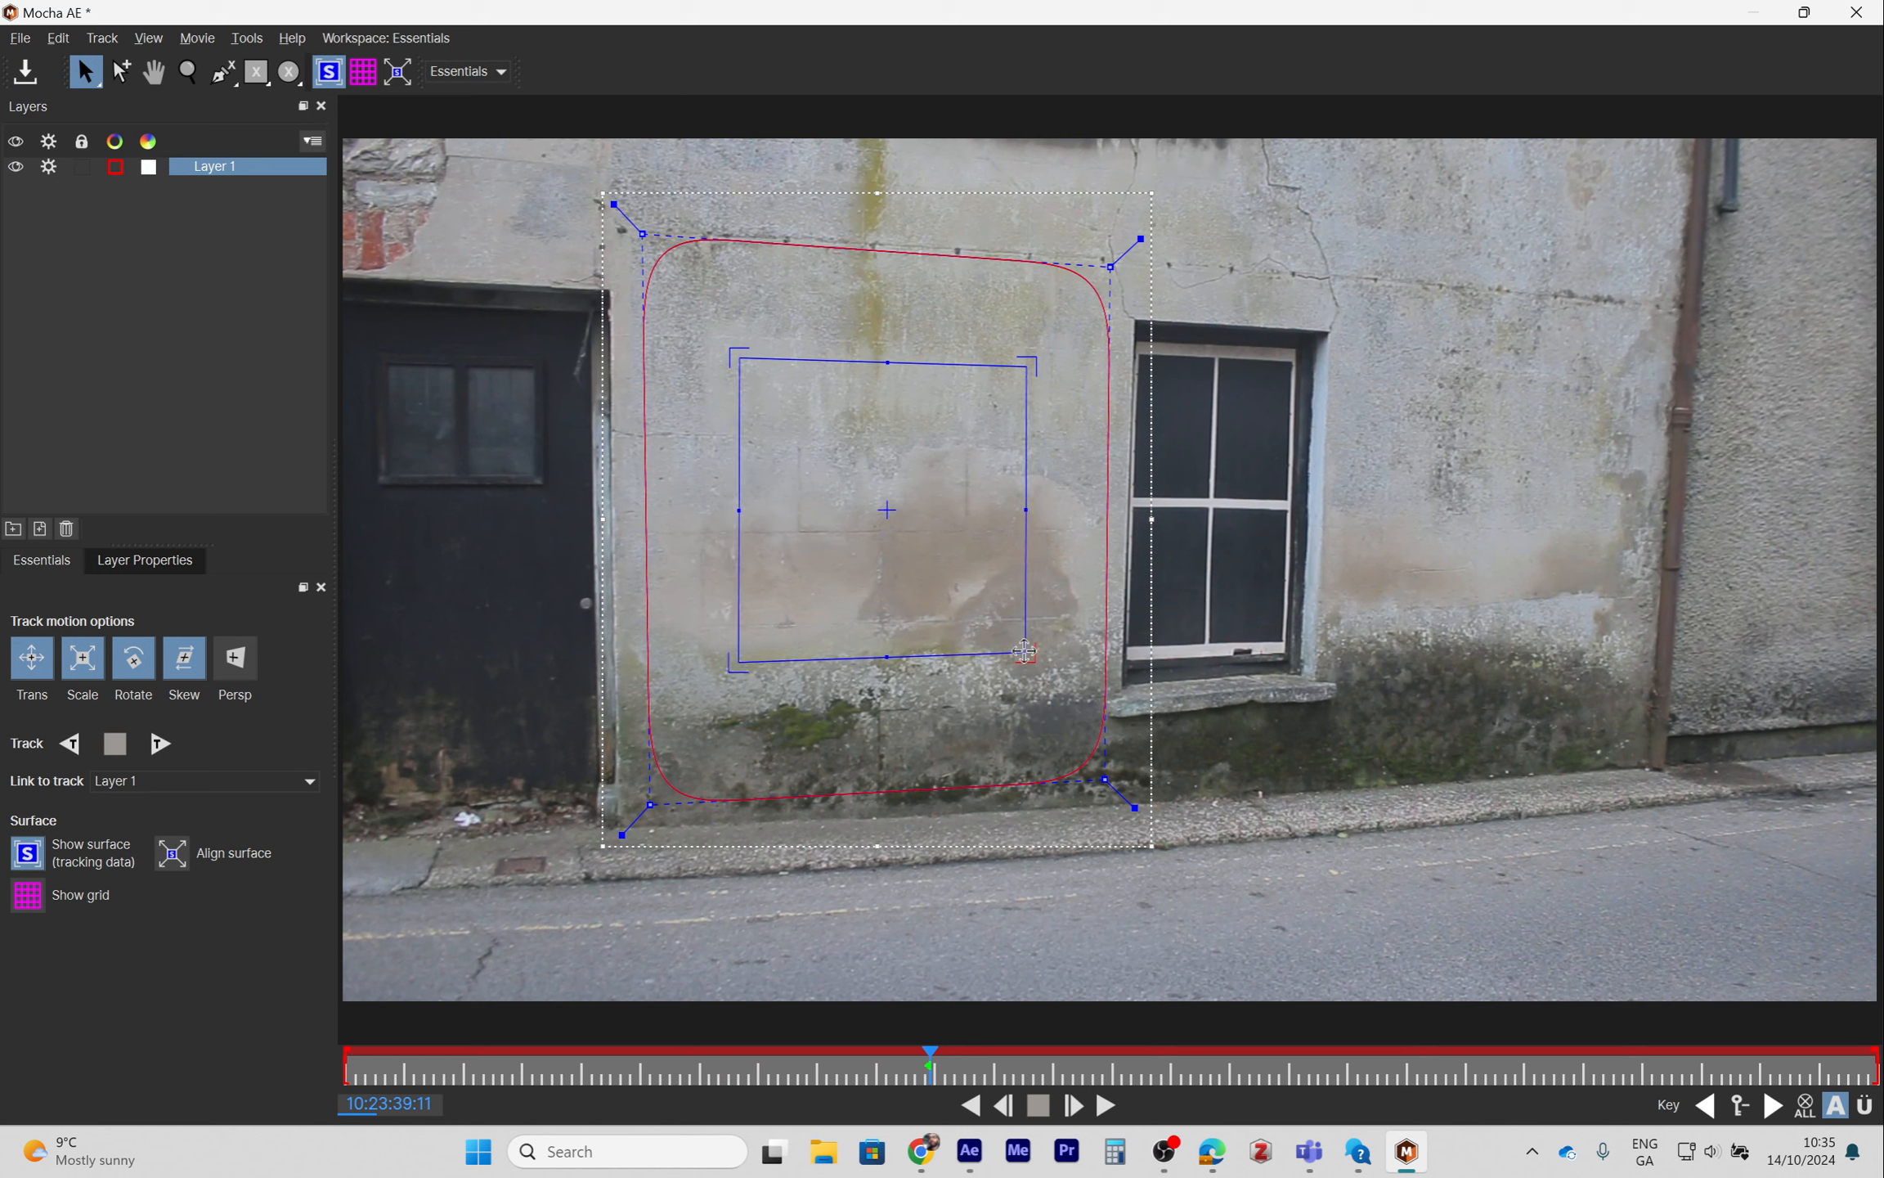
- Show the grid and fine-tune the surface's right corners to match the wall's perspective lines
left_click(364, 80)
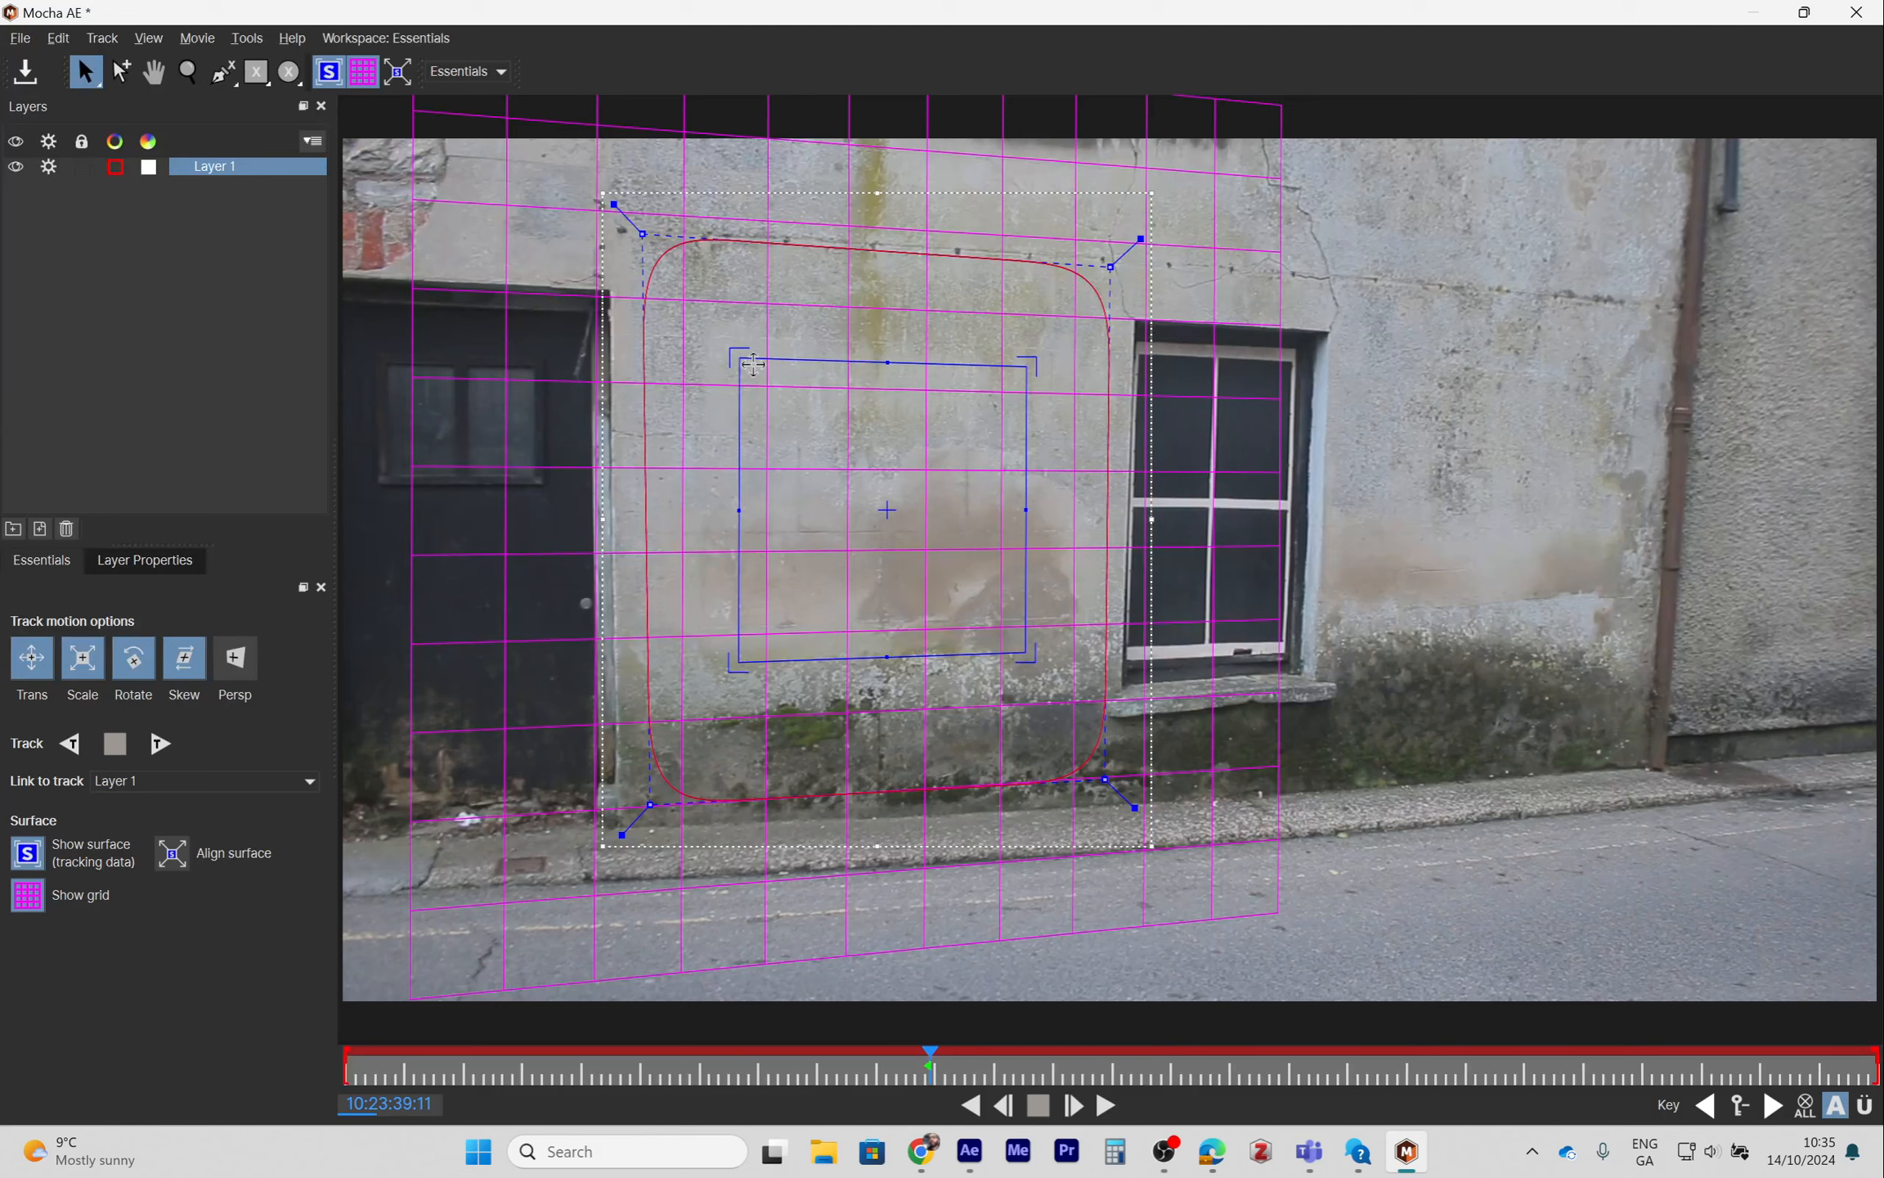
left_click_drag(1028, 368, 1032, 370)
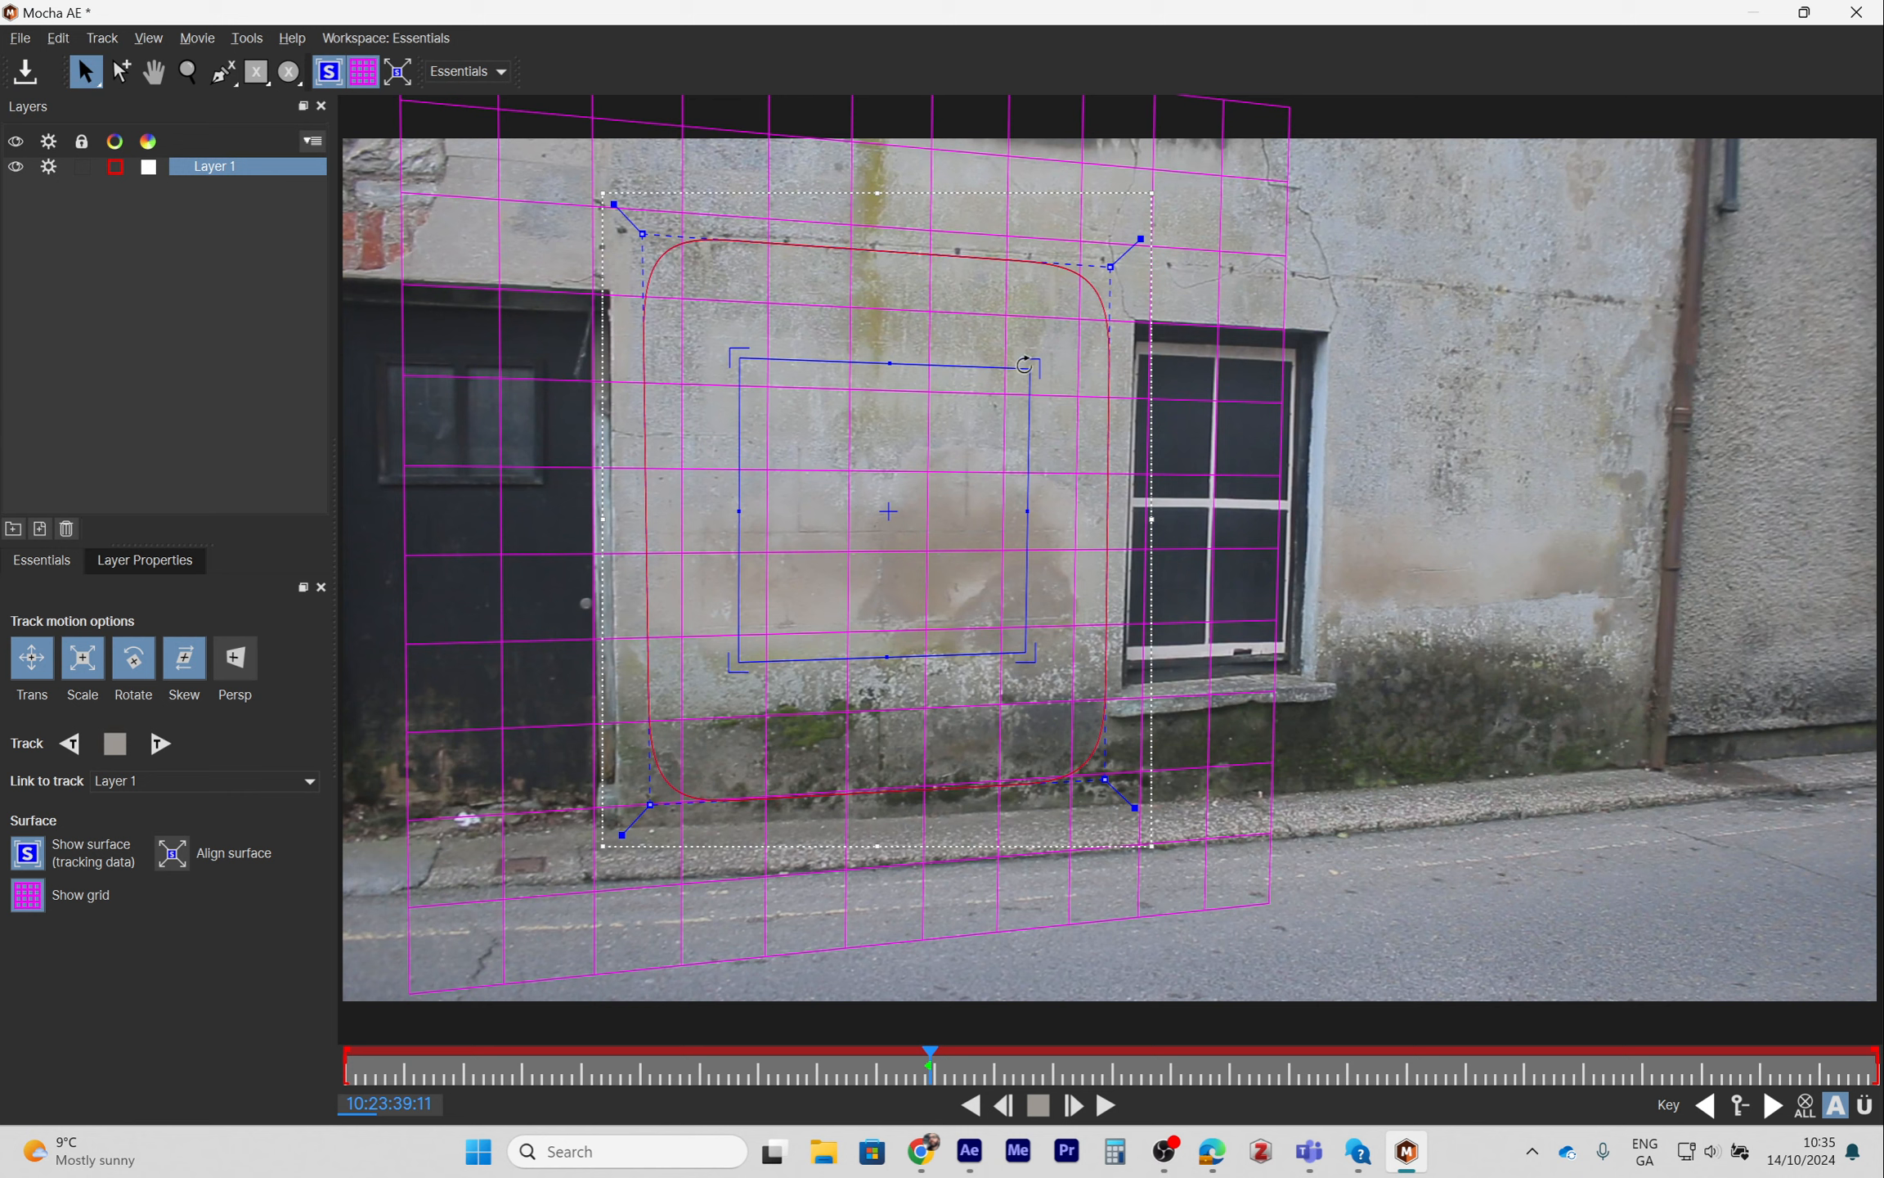
left_click_drag(1029, 370, 1033, 370)
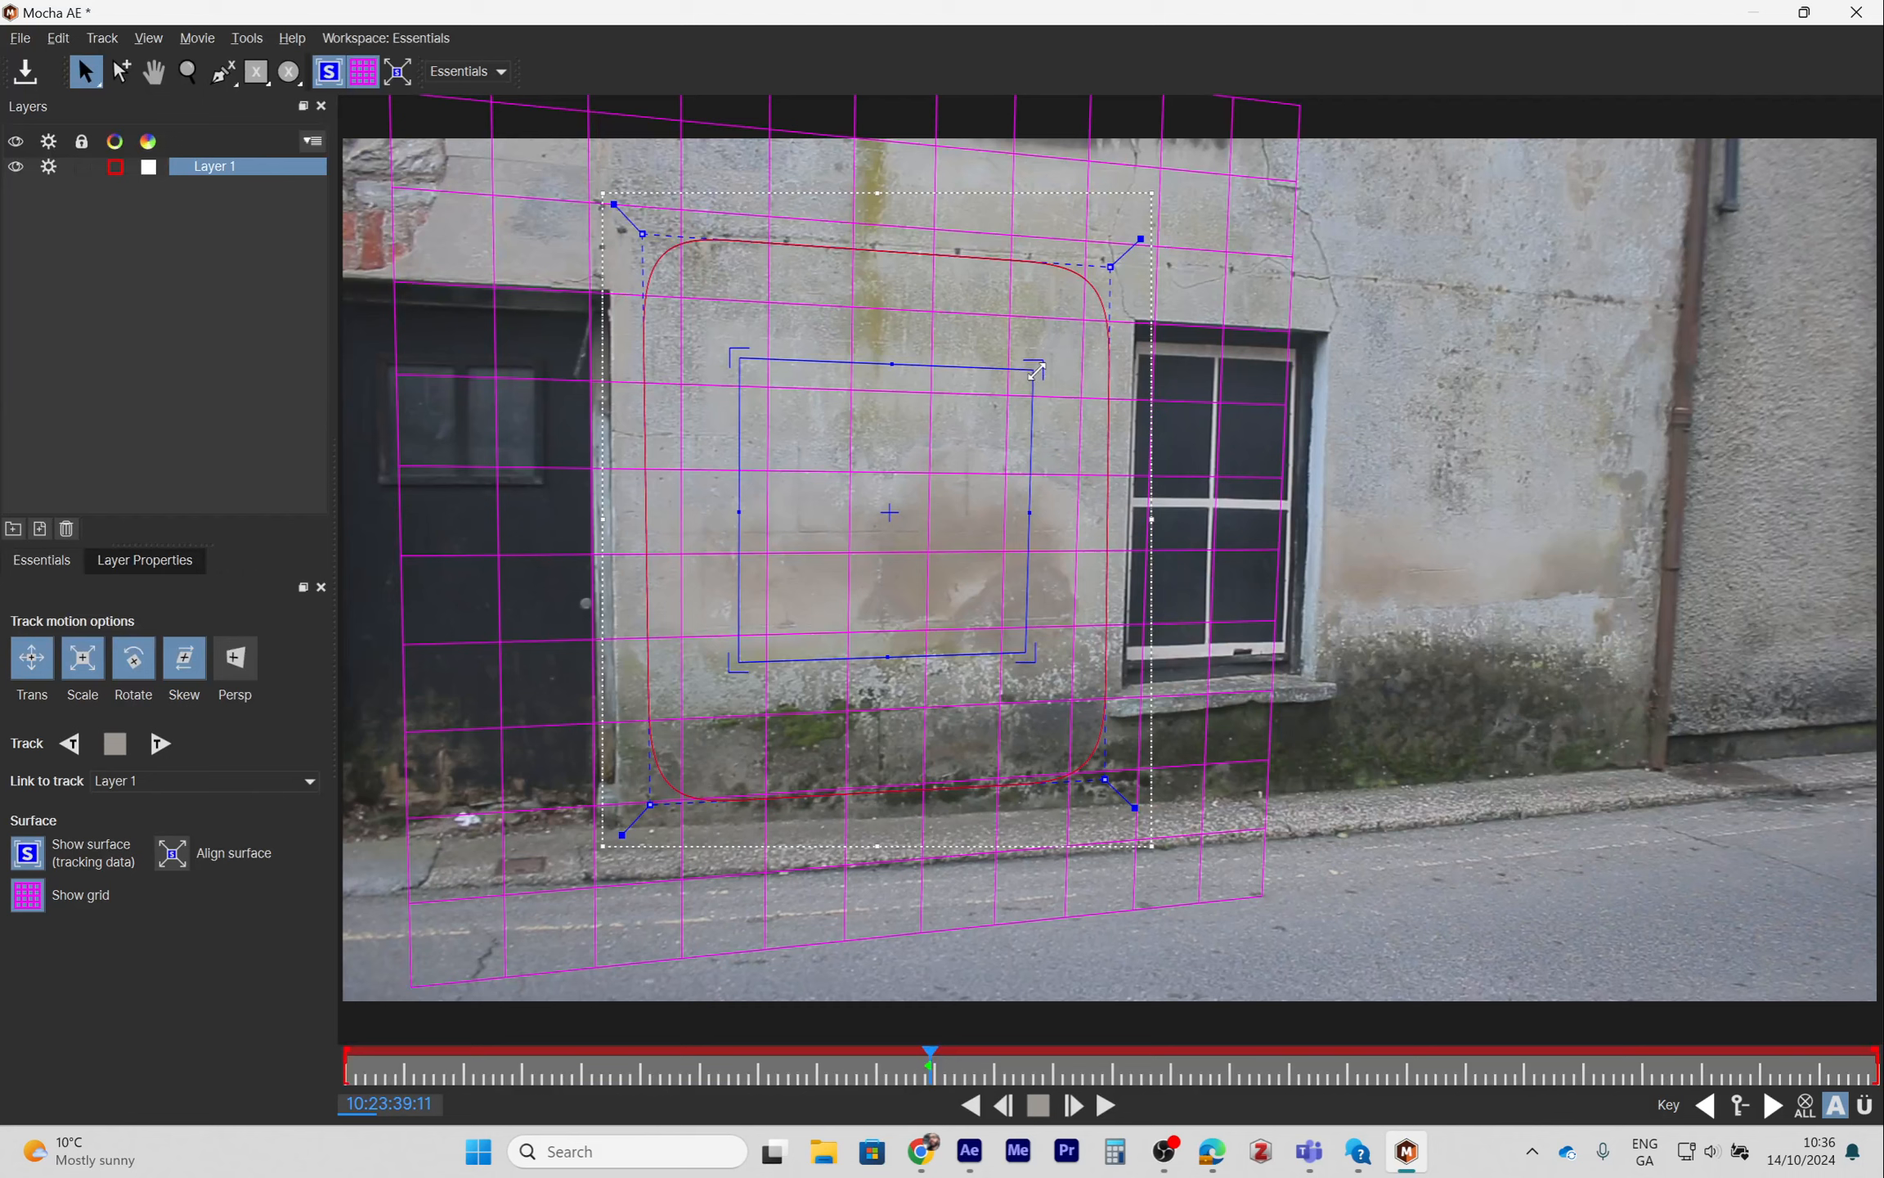
mouse_move(1034, 372)
left_mouse_down()
mouse_move(1043, 350)
mouse_move(1066, 369)
left_mouse_up()
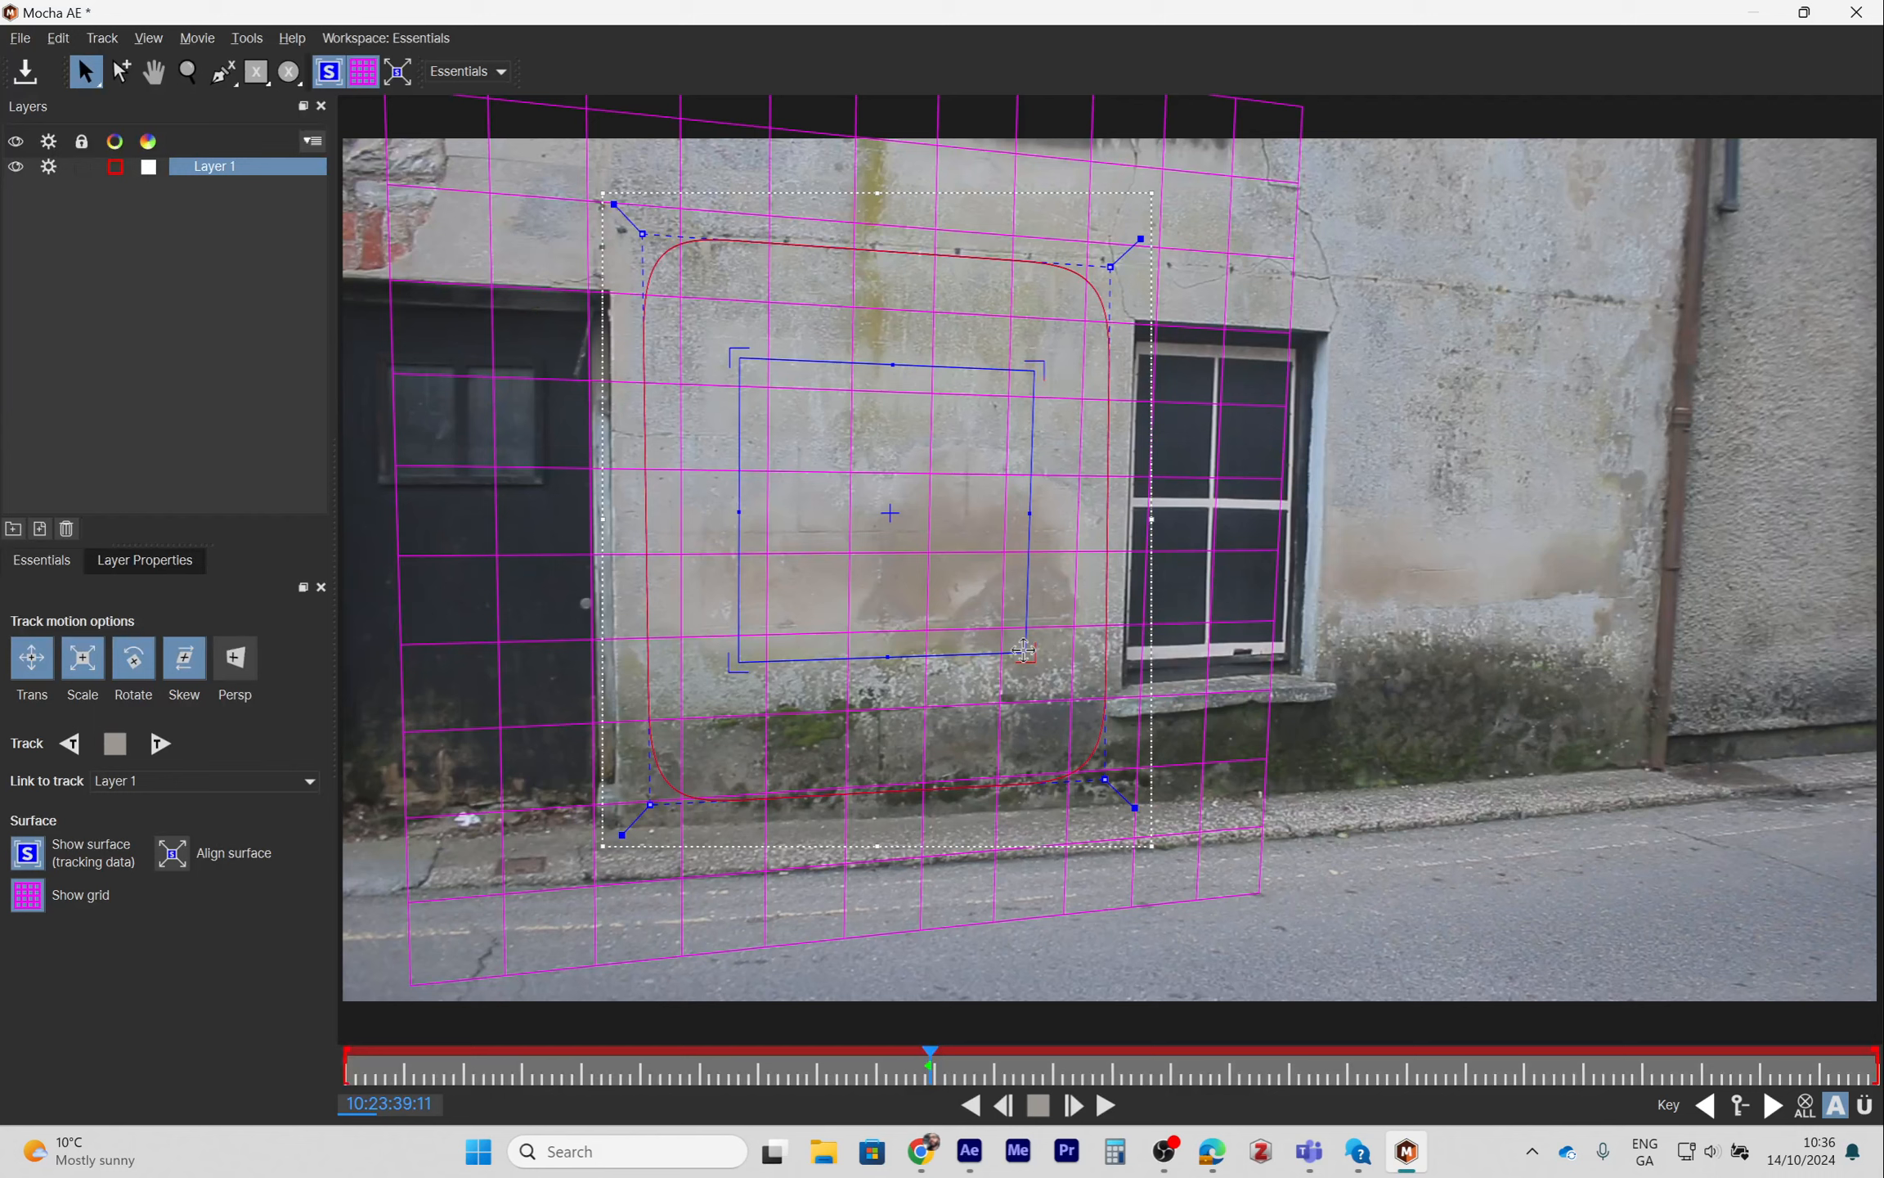
left_click_drag(1023, 651, 1030, 693)
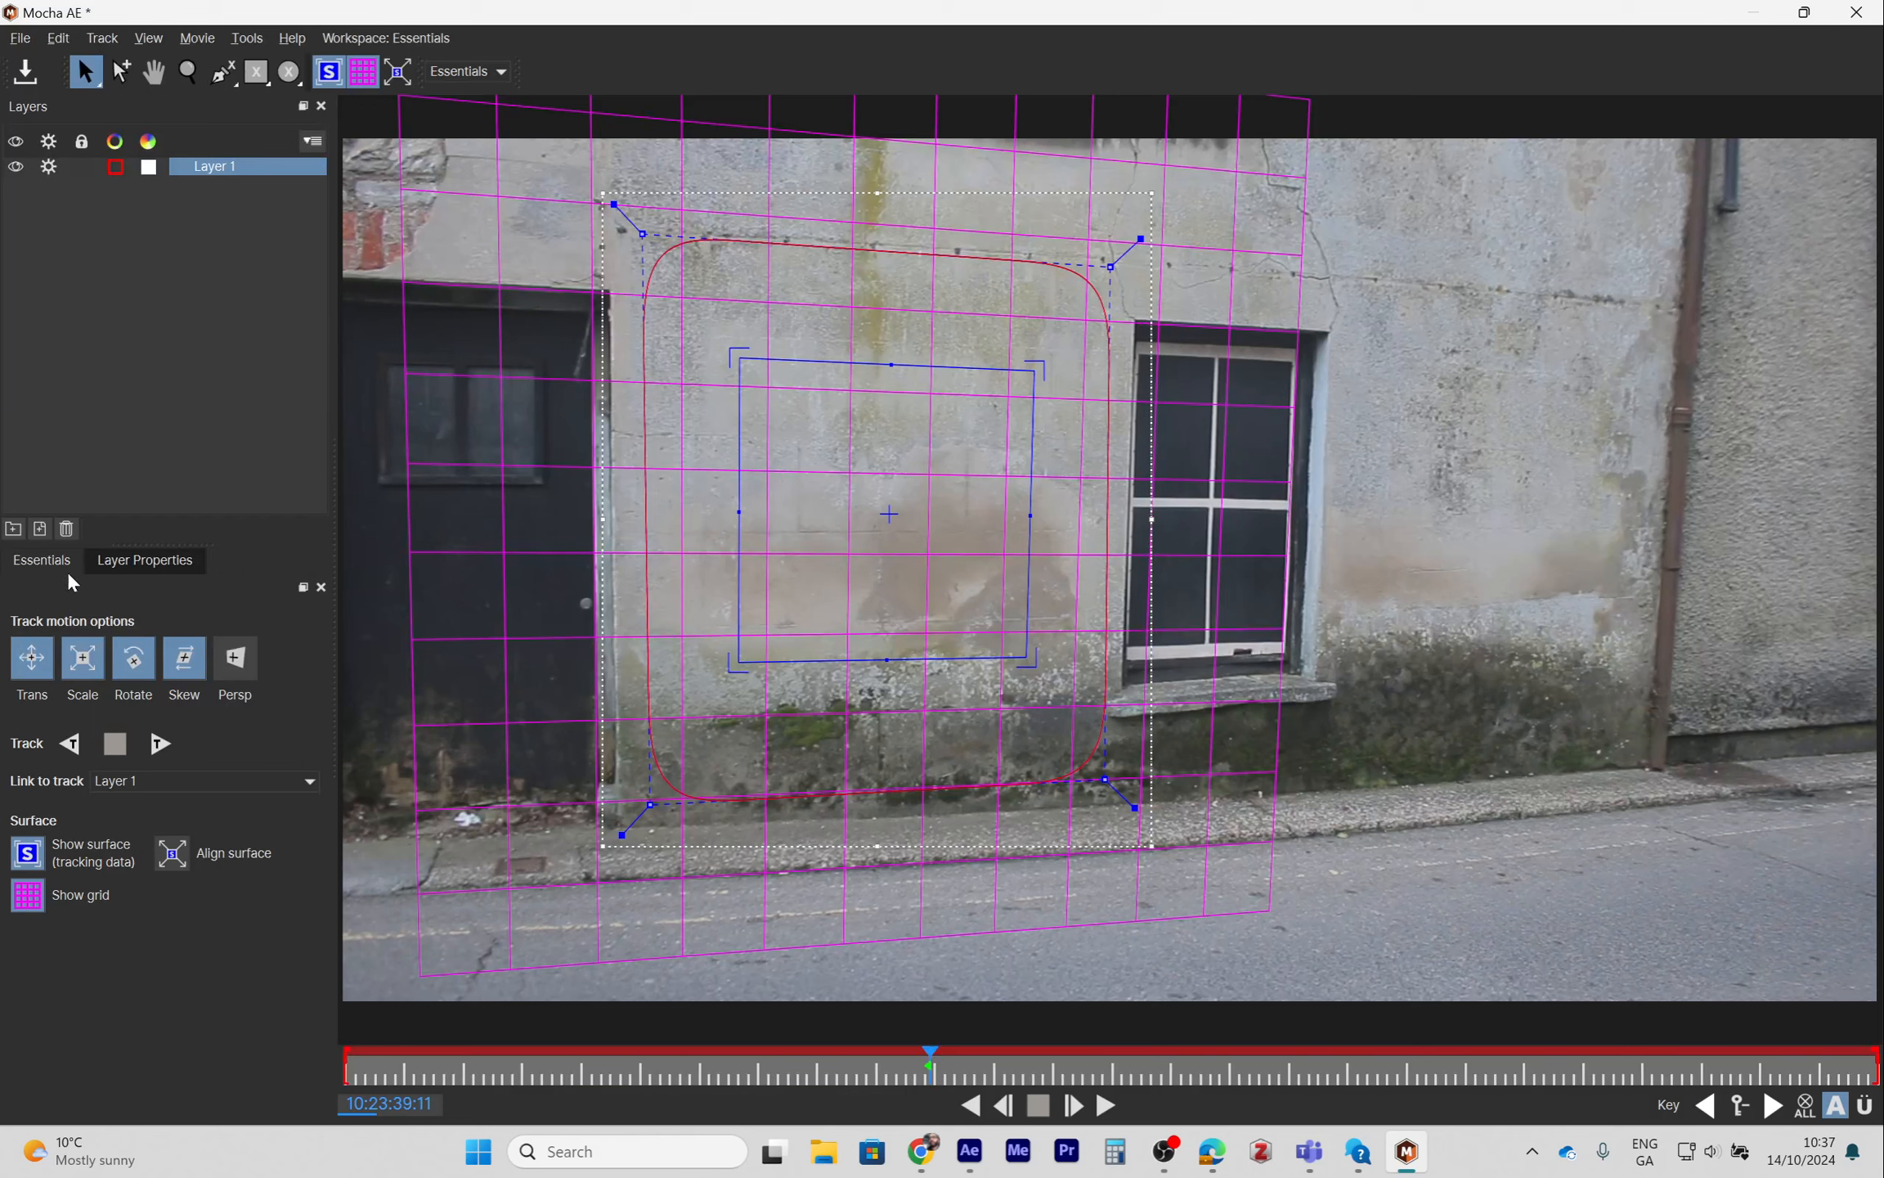
- Enable Perspective motion and track the layer forward to the end of the clip
left_click(236, 660)
left_click(160, 745)
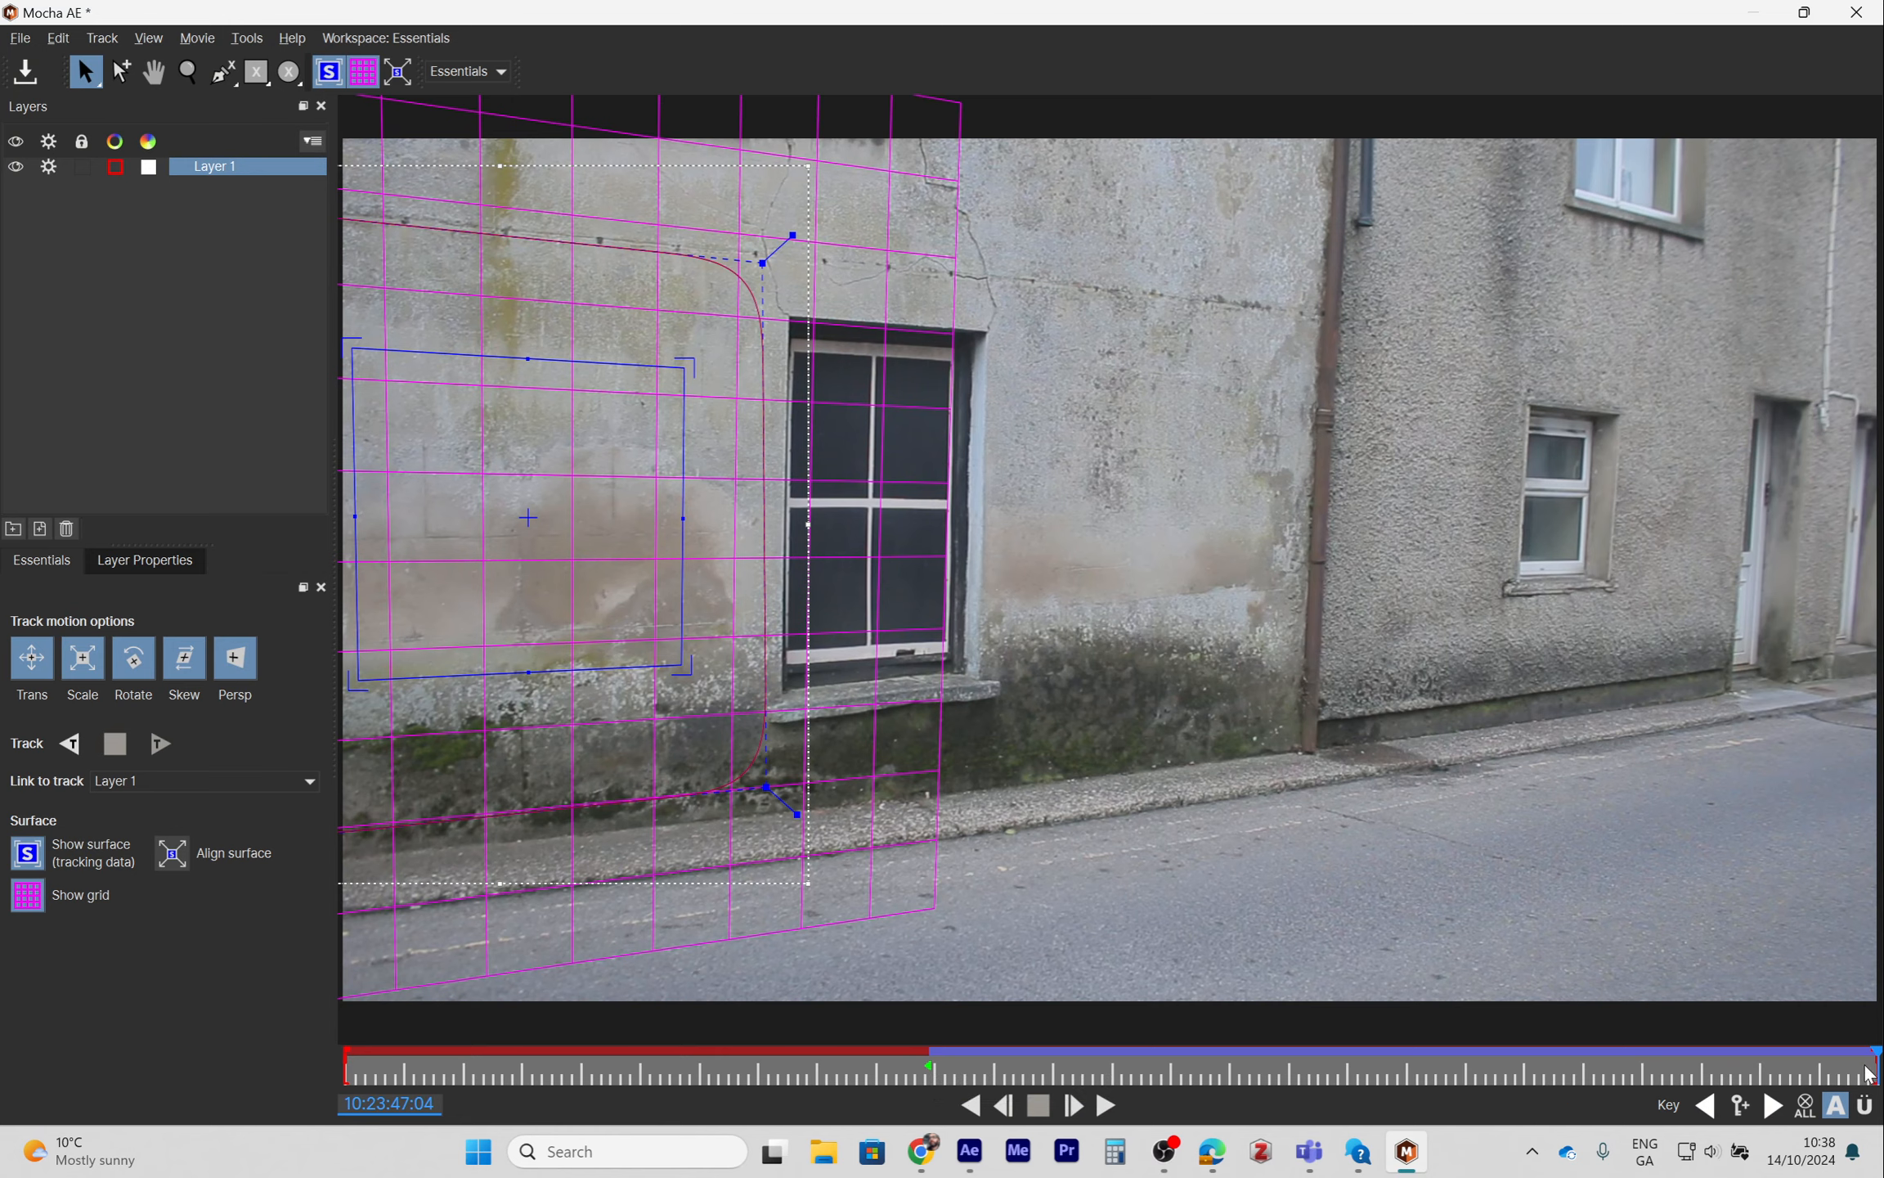
- Return to frame 10:23:39:11 and track the layer backward to the start of the clip
left_click_drag(1871, 1059, 922, 1075)
left_click(975, 1106)
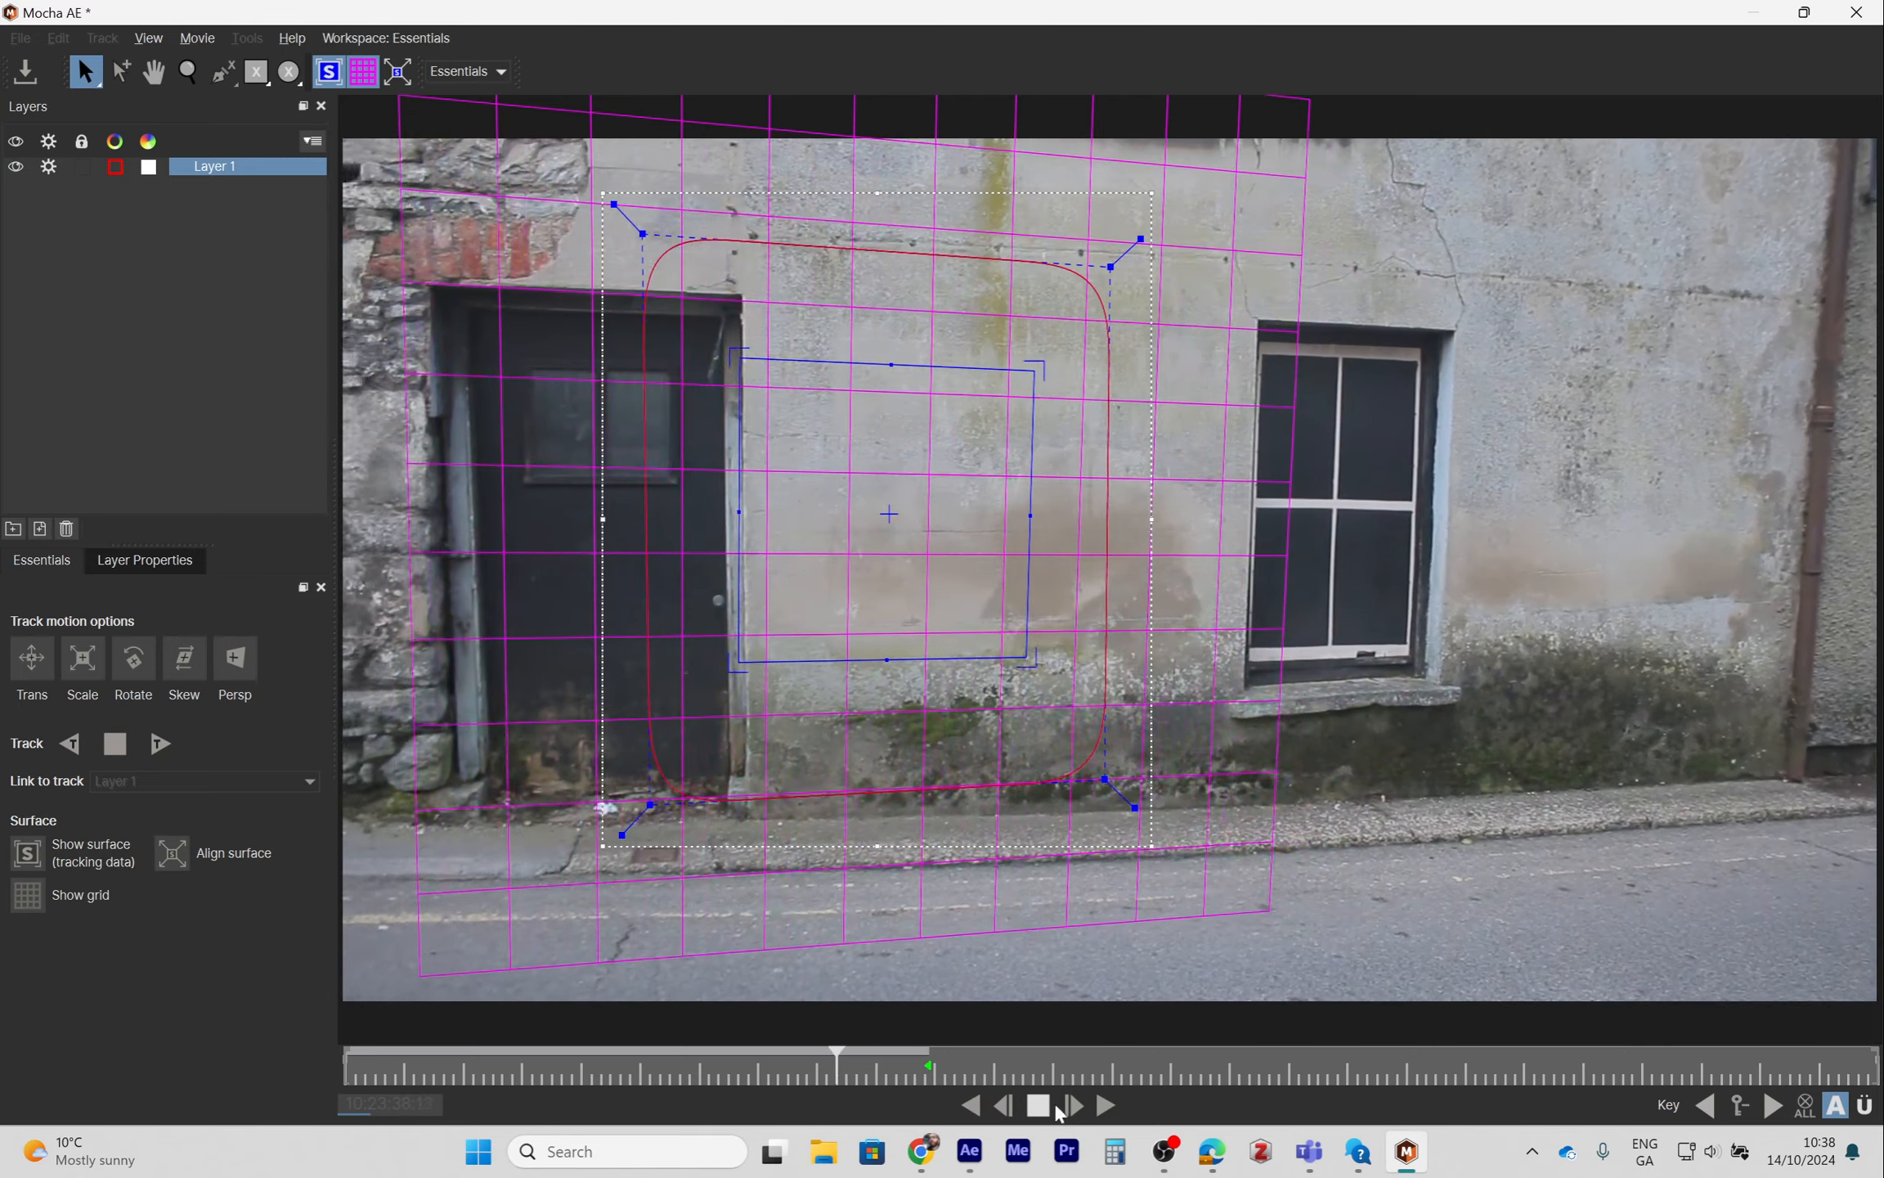
left_click(1039, 1107)
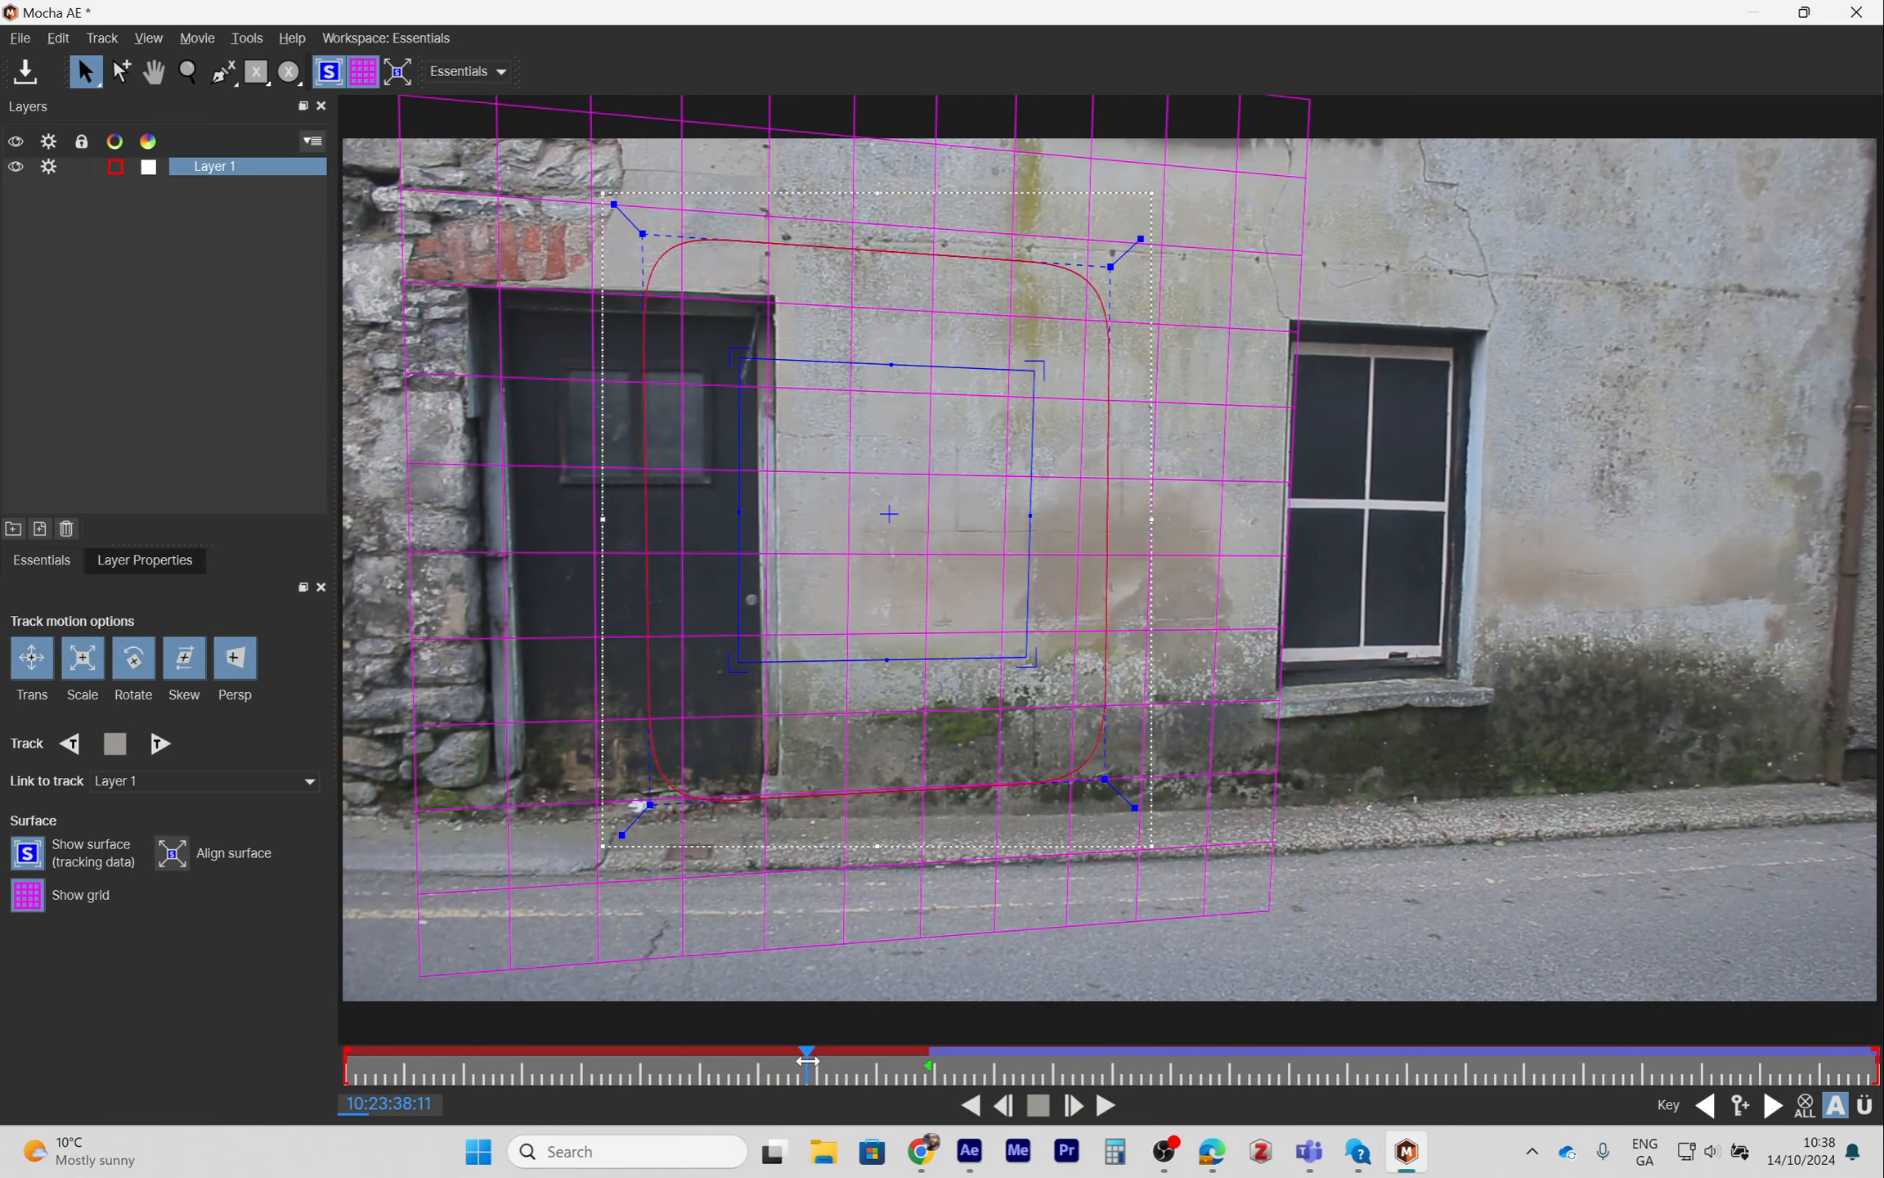
left_click_drag(808, 1060, 930, 1060)
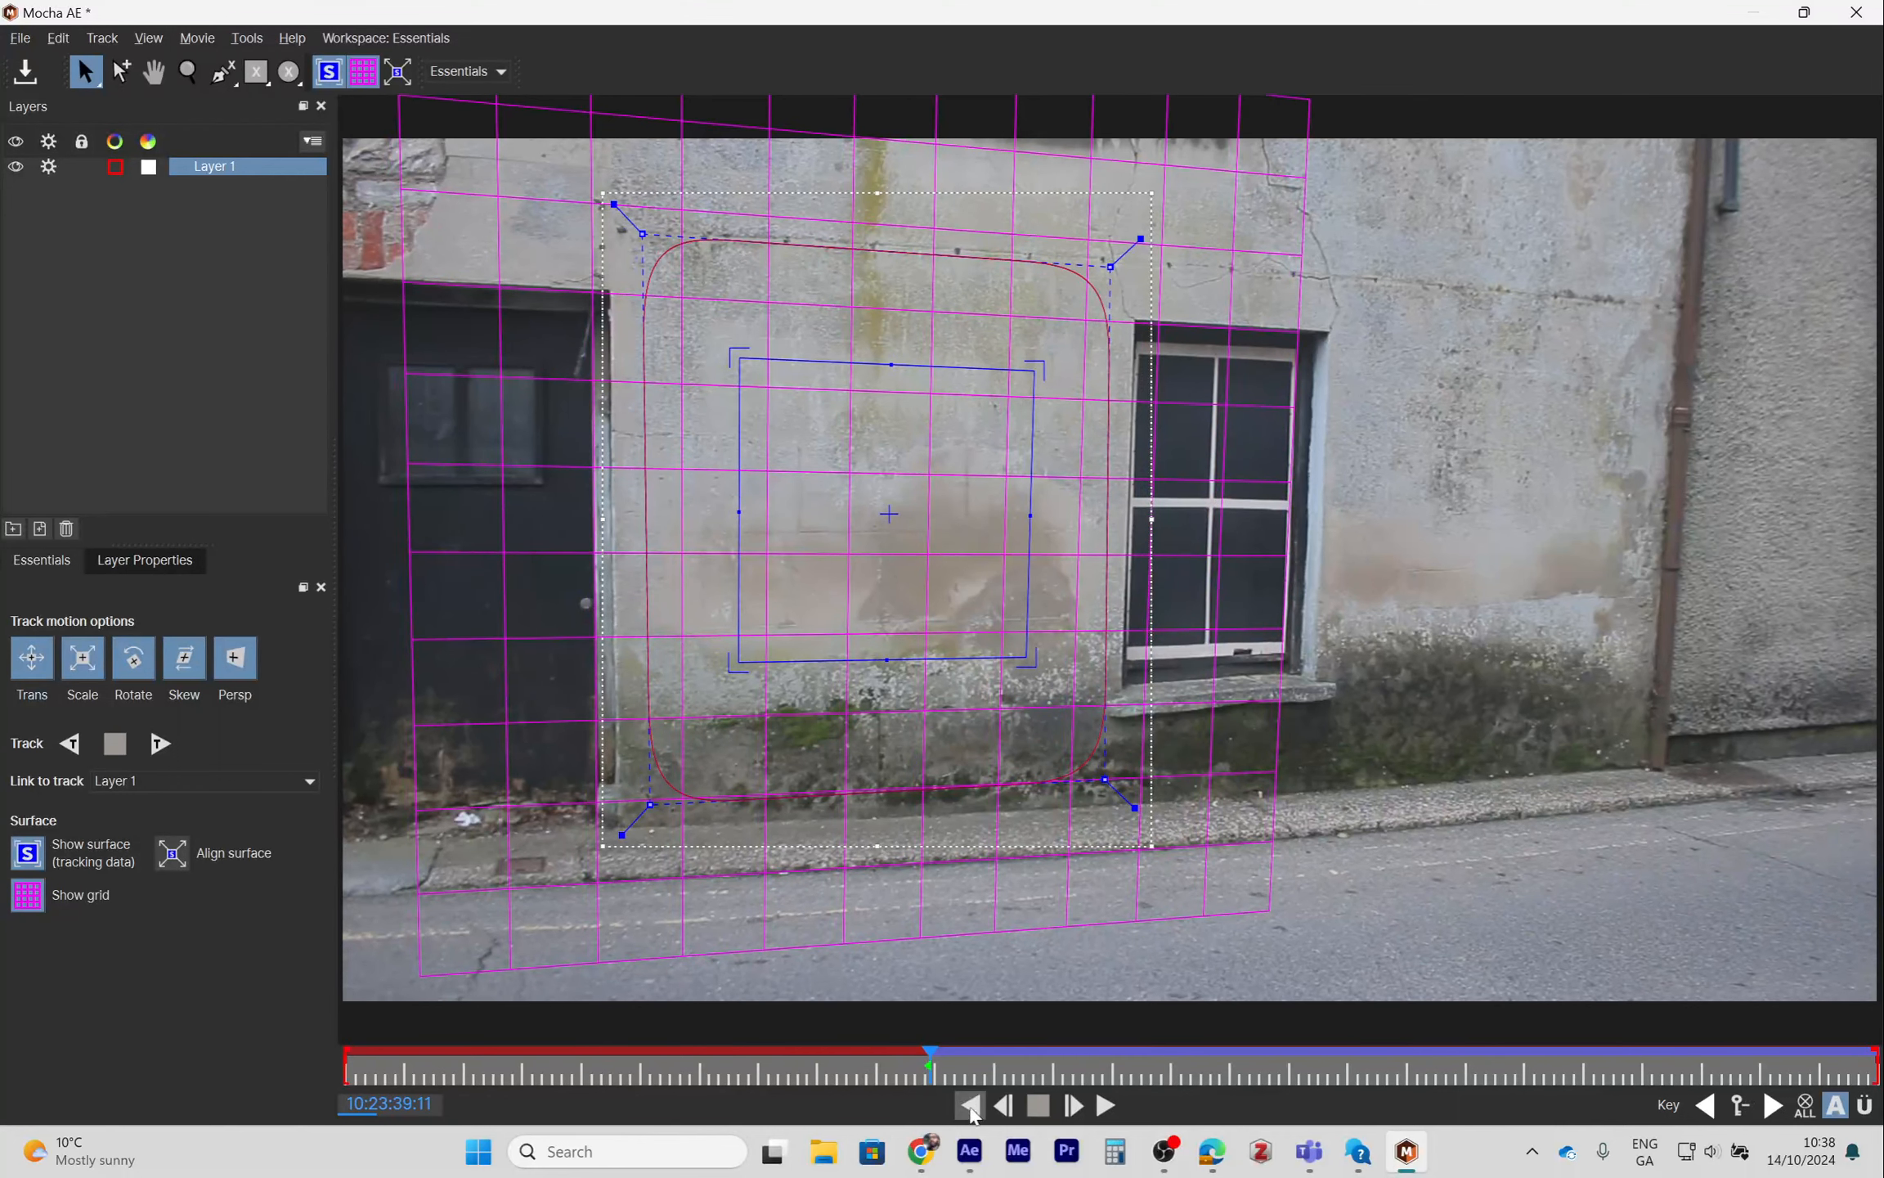
left_click(72, 744)
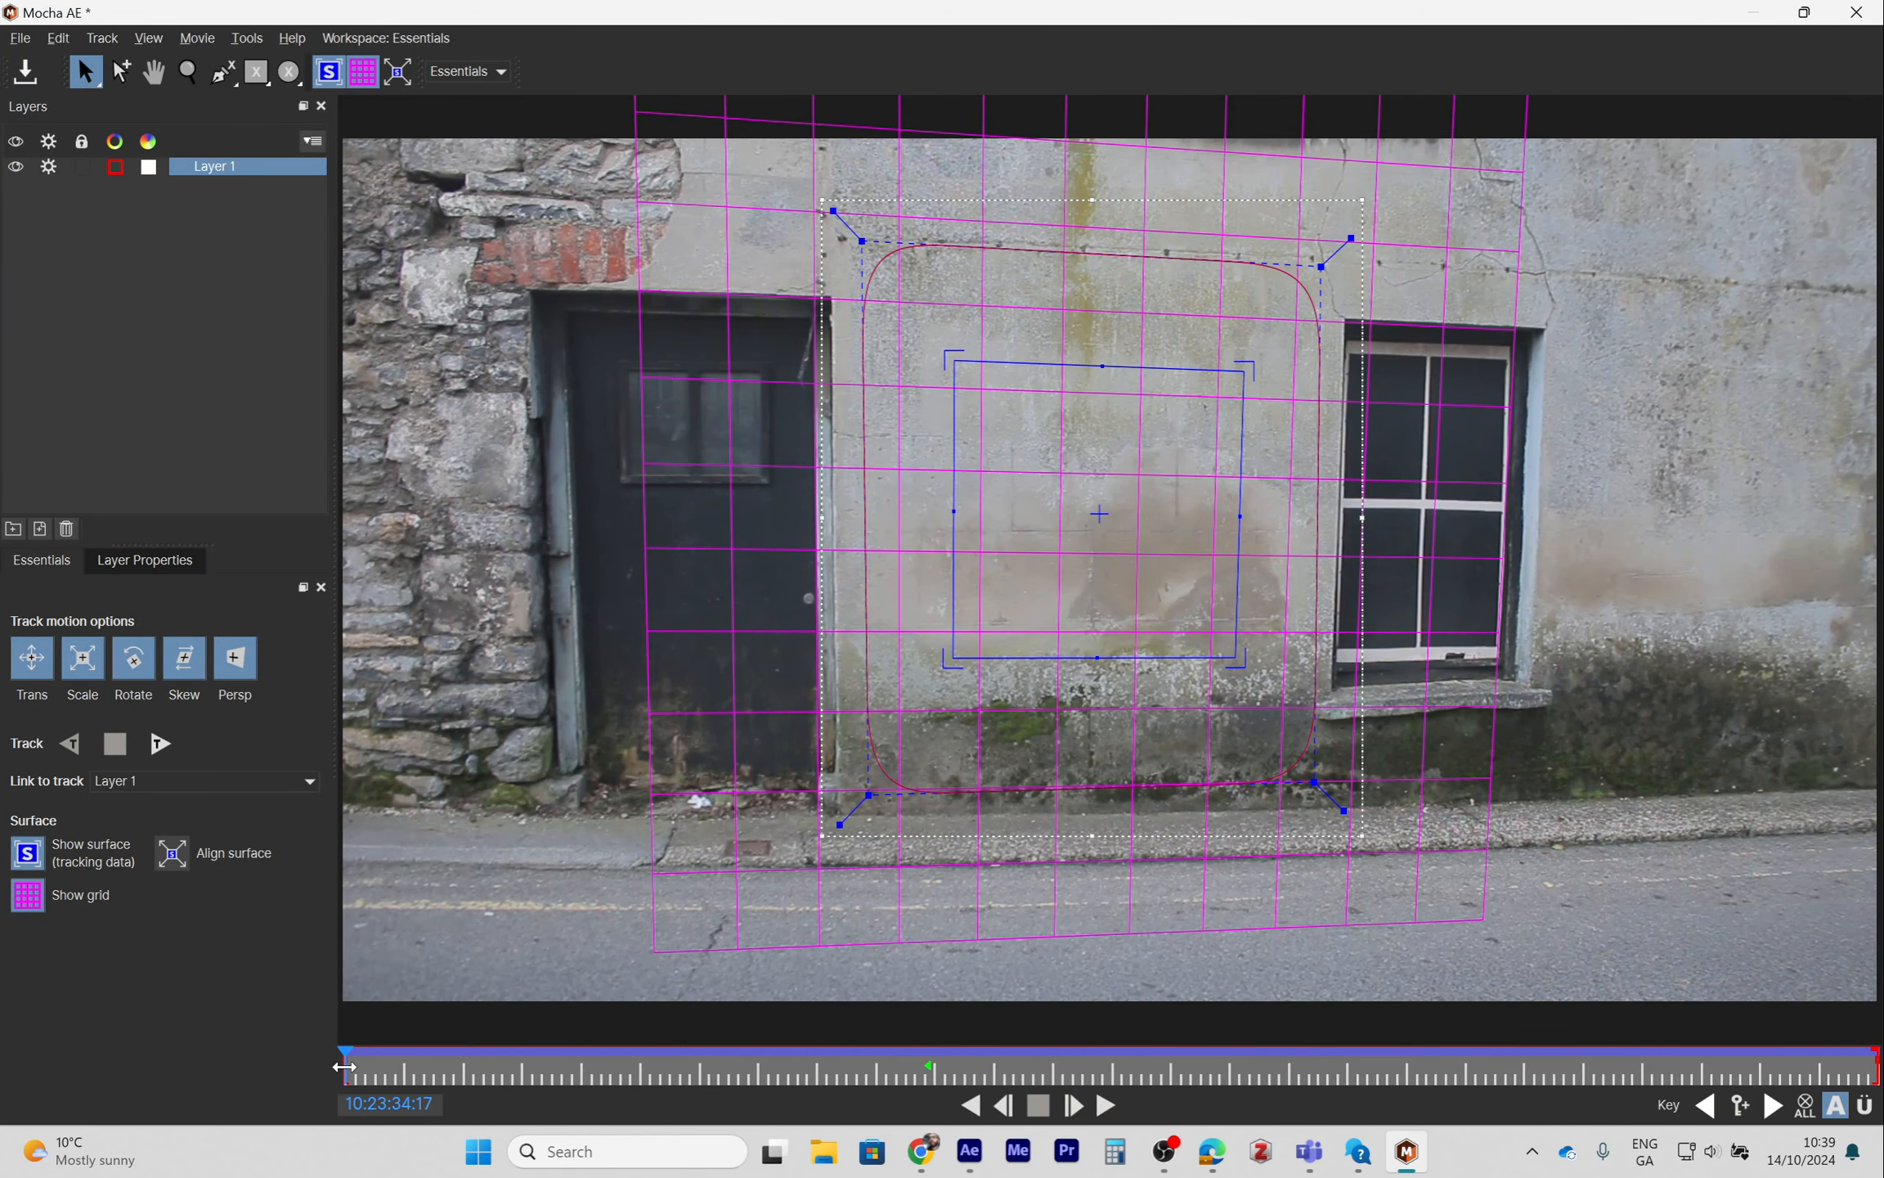
- Scrub through the tracked shot, save the Mocha project, and close Mocha AE
left_click_drag(344, 1066, 783, 1051)
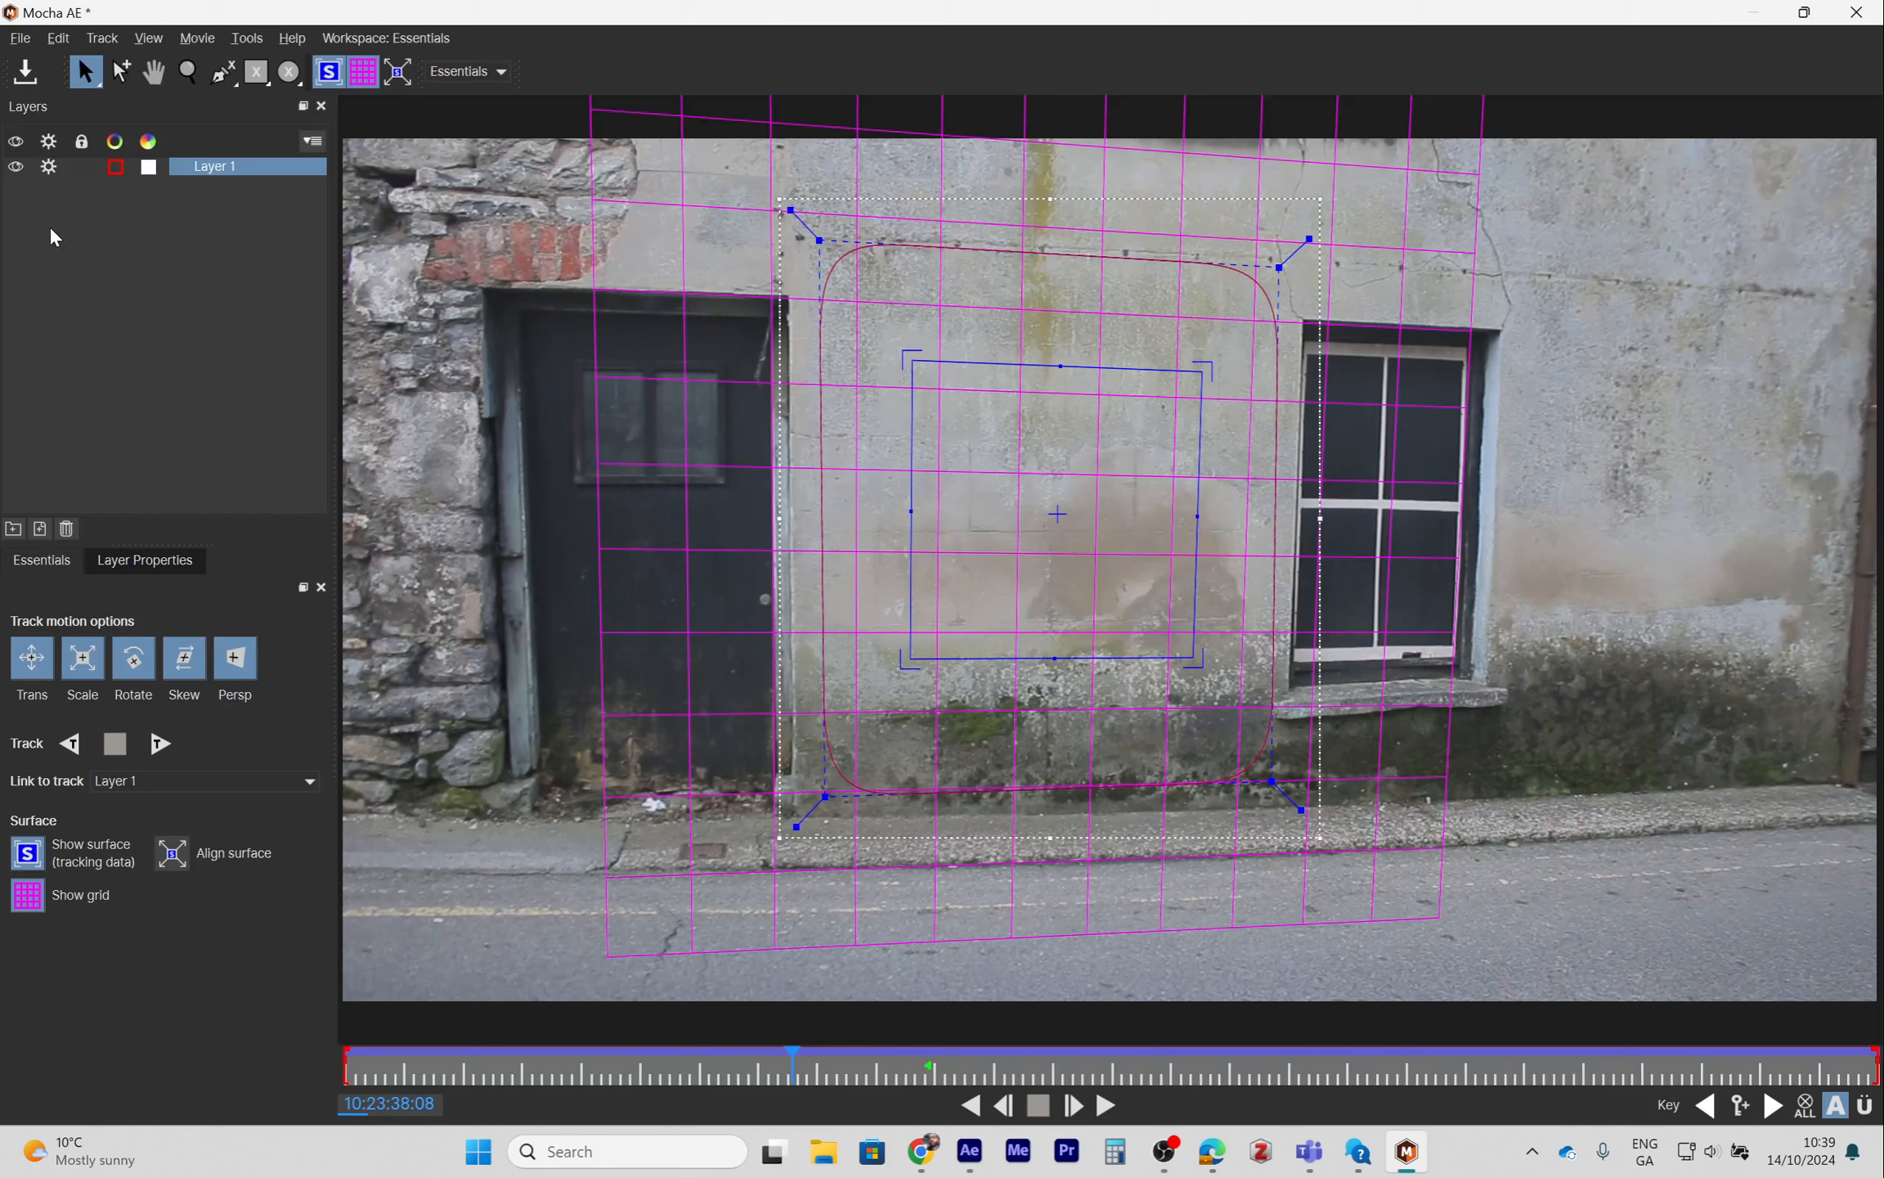
left_click(27, 74)
left_click(1857, 13)
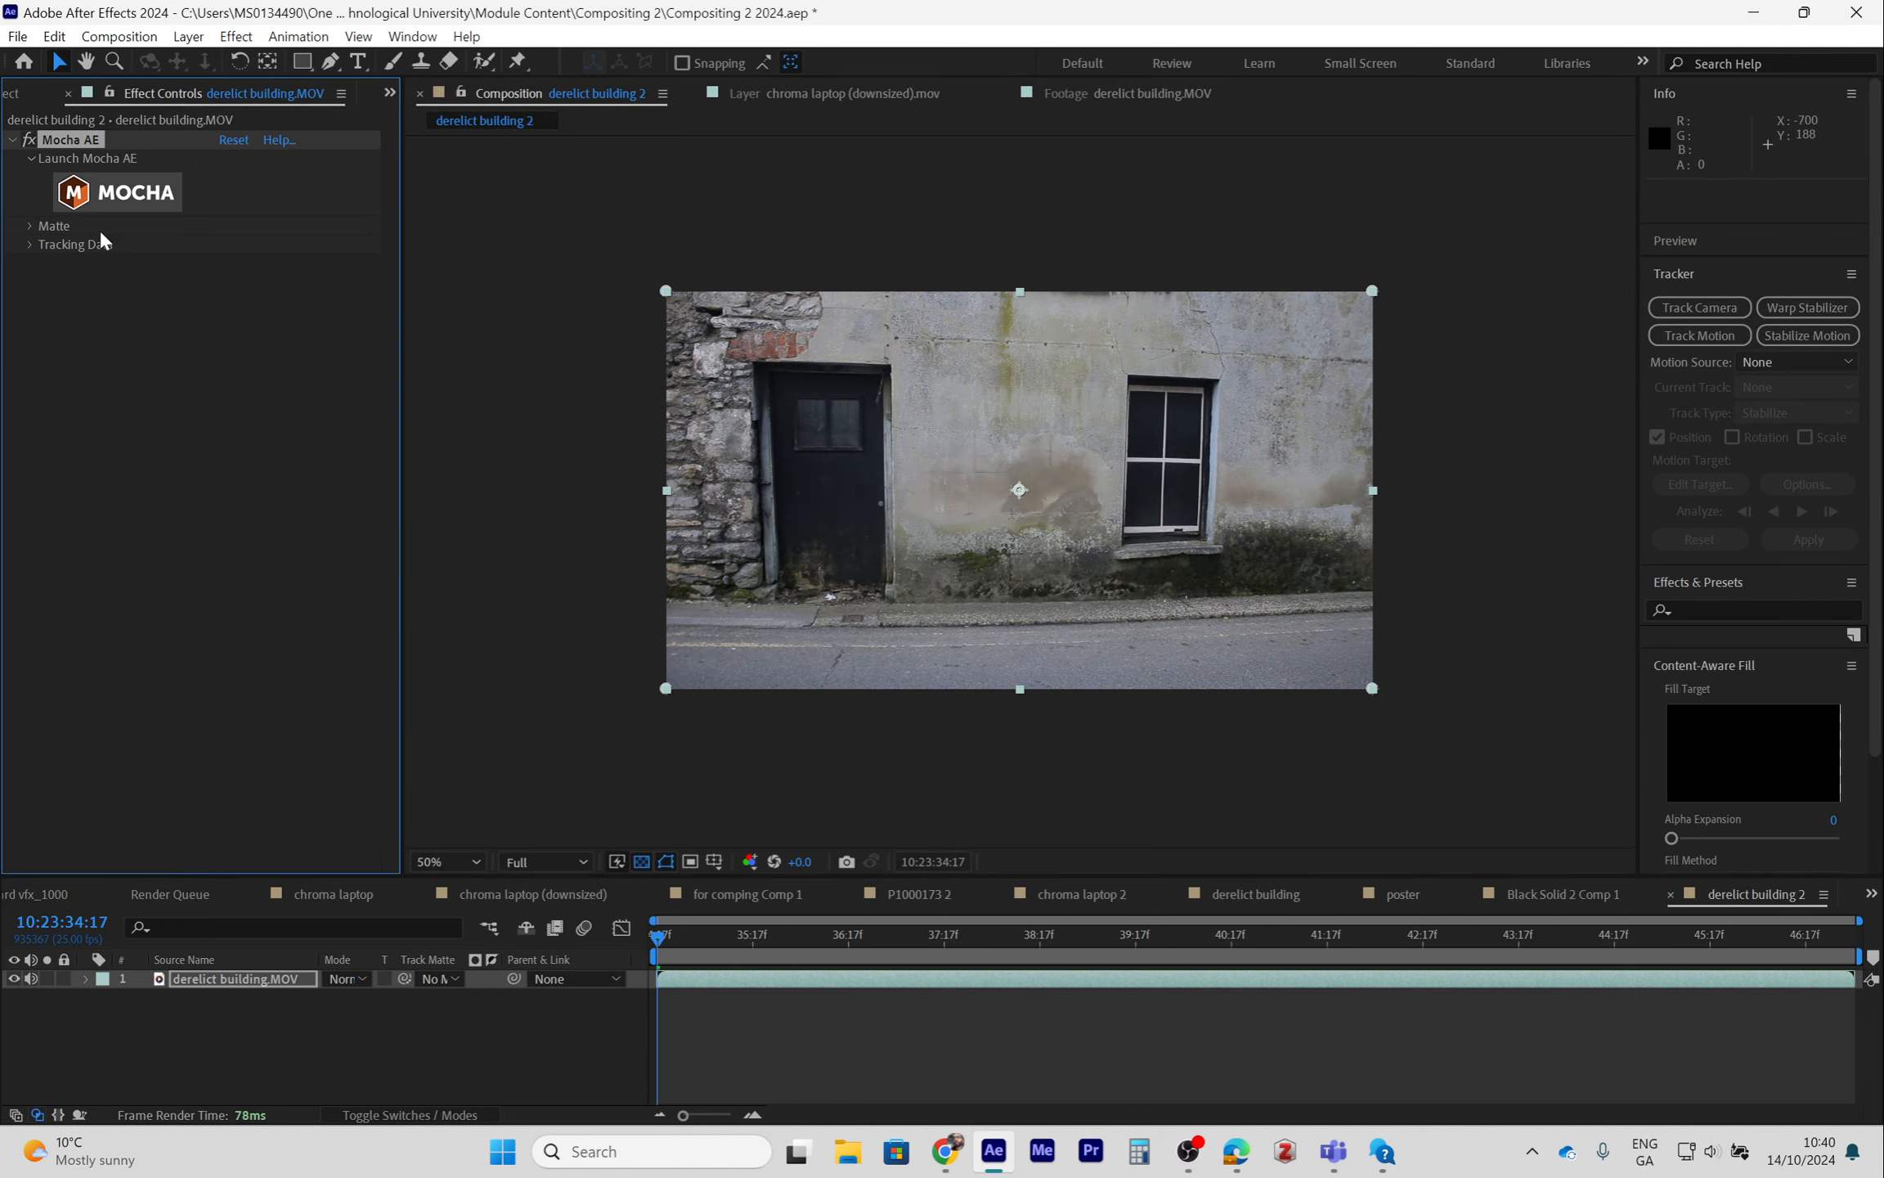
- Create track data for the effect from Mocha's Layer 1
left_click(30, 244)
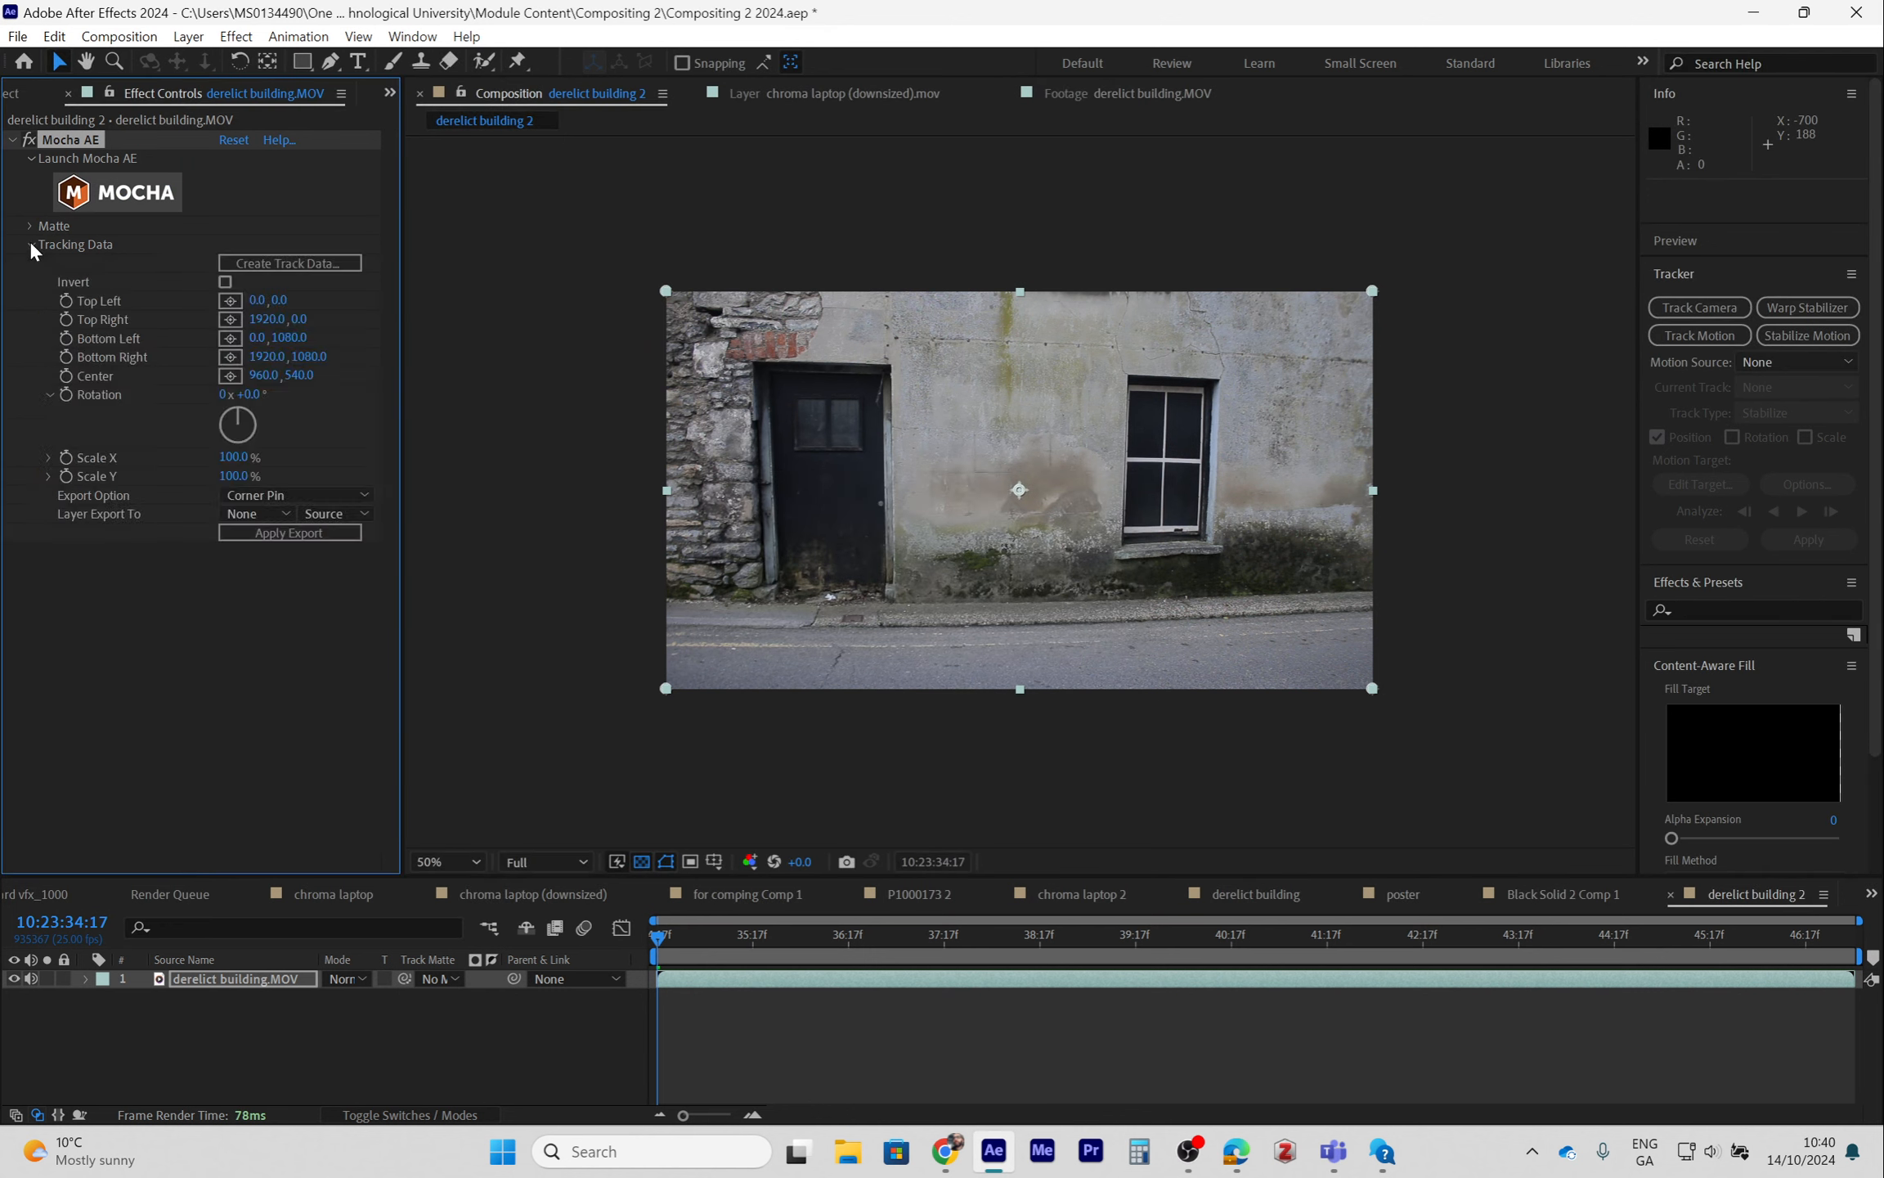
left_click(295, 263)
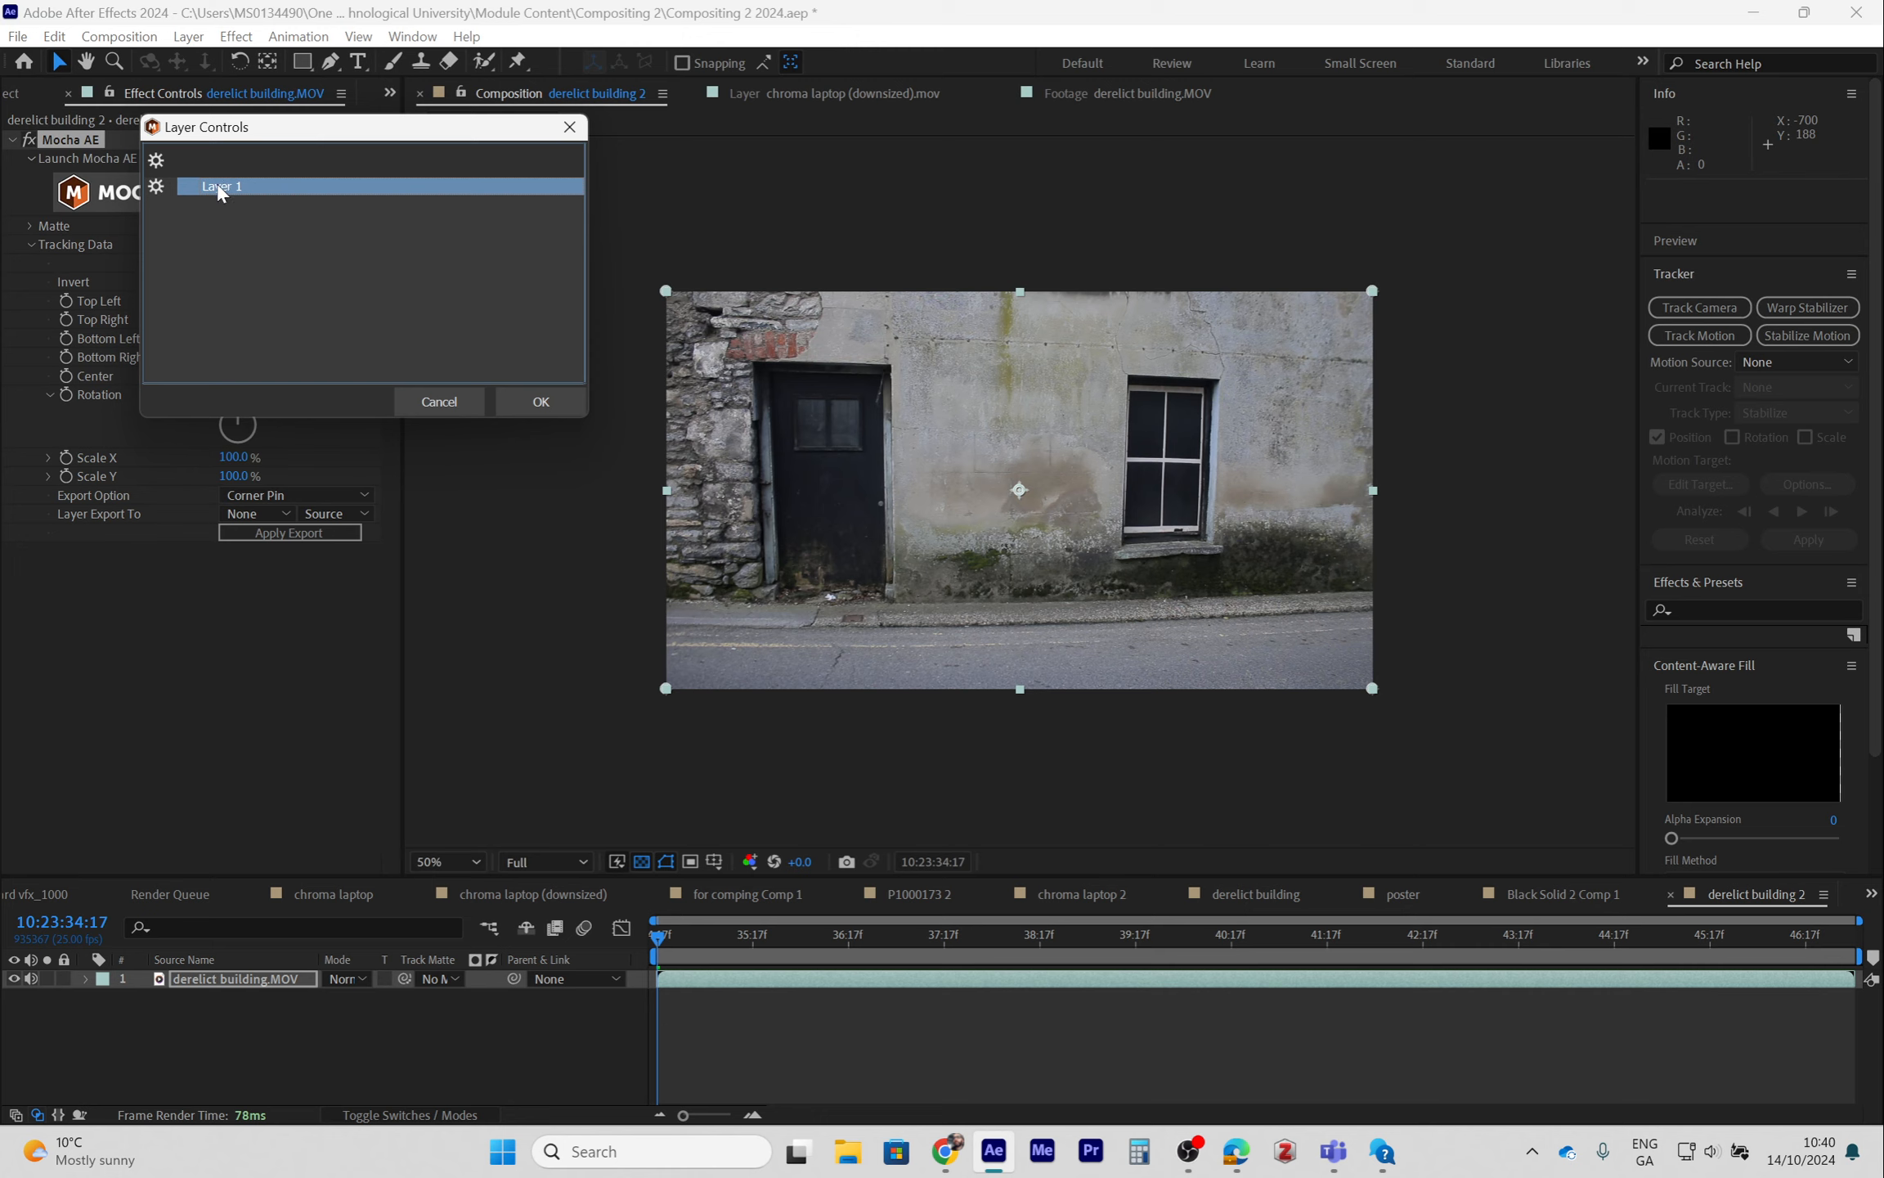
left_click(545, 405)
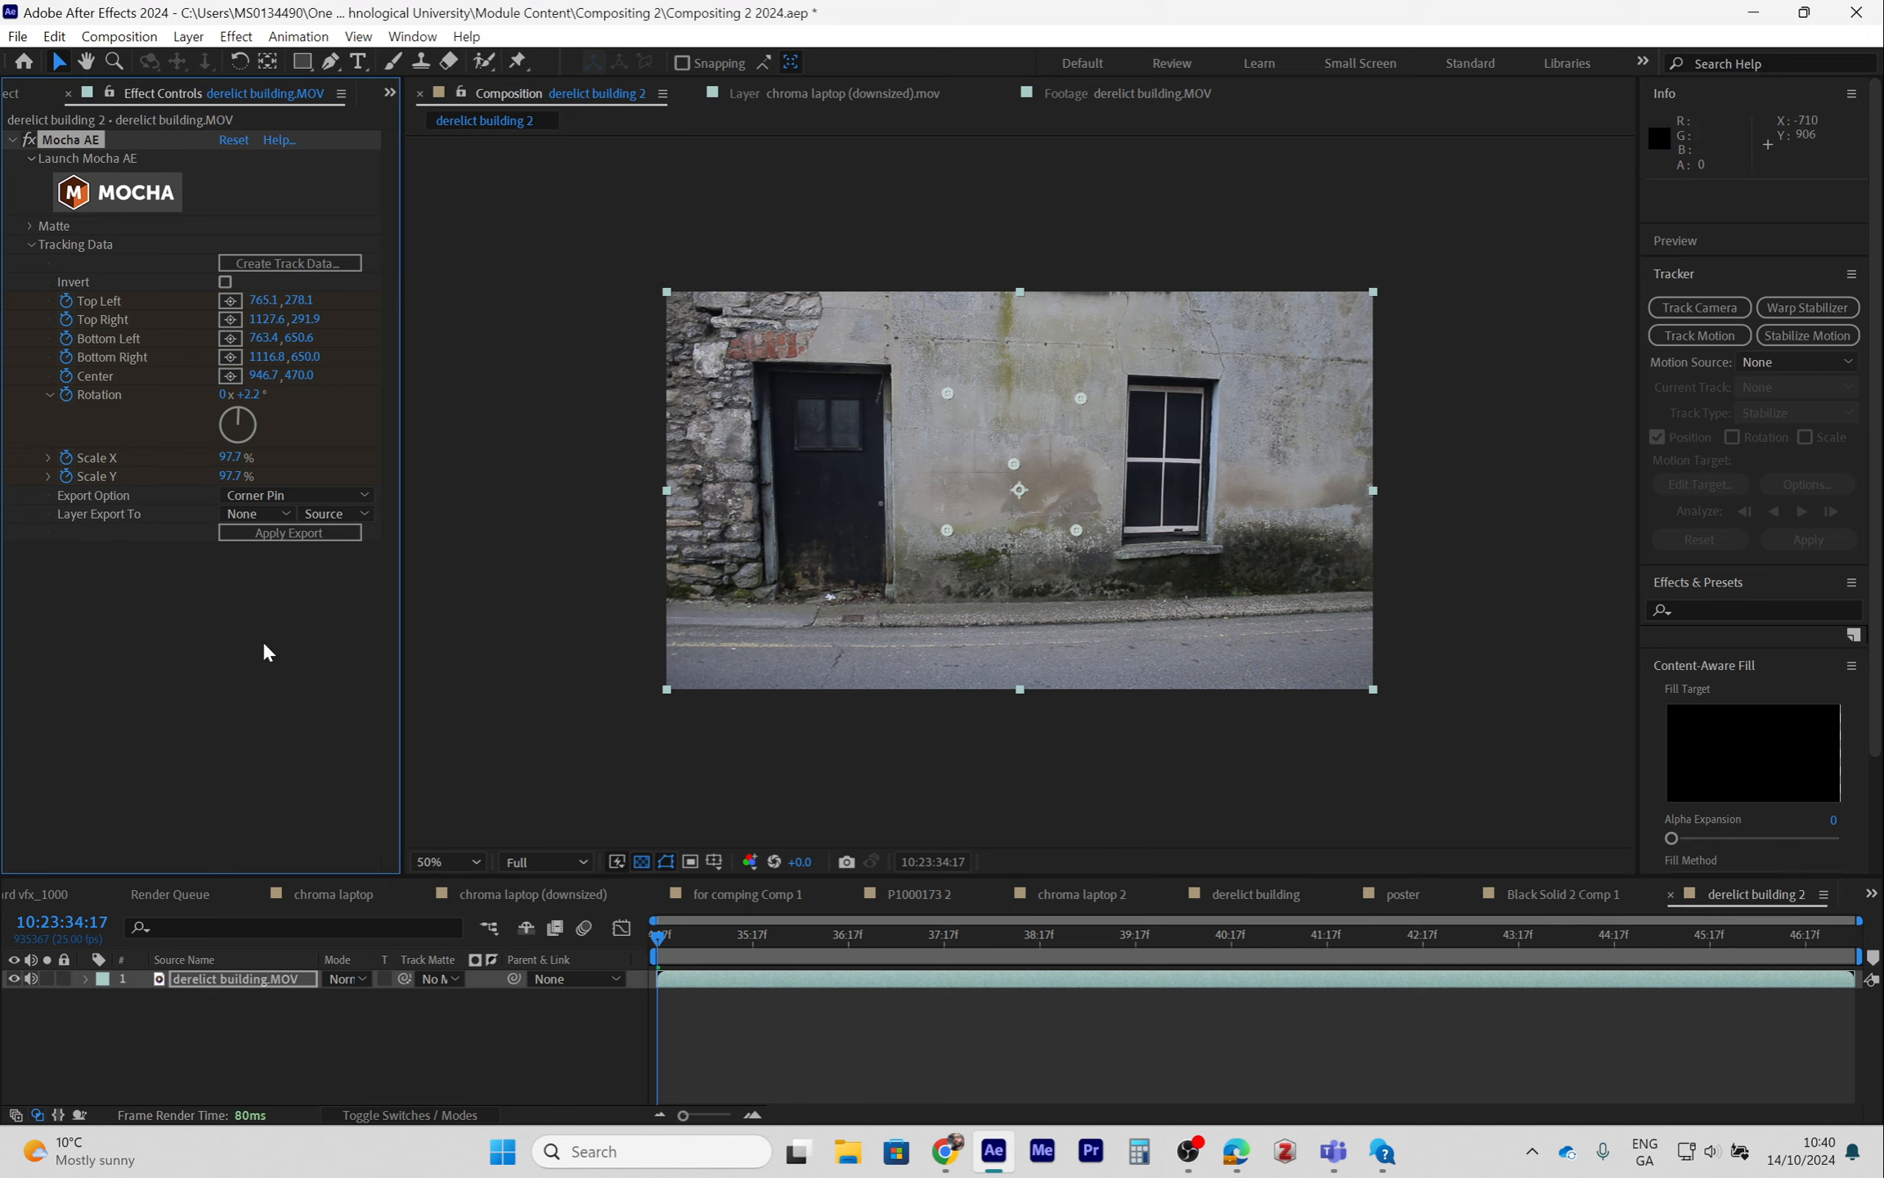
- Add a new 1920 x 1080 solid layer to the derelict building 2 composition
left_click(244, 1016)
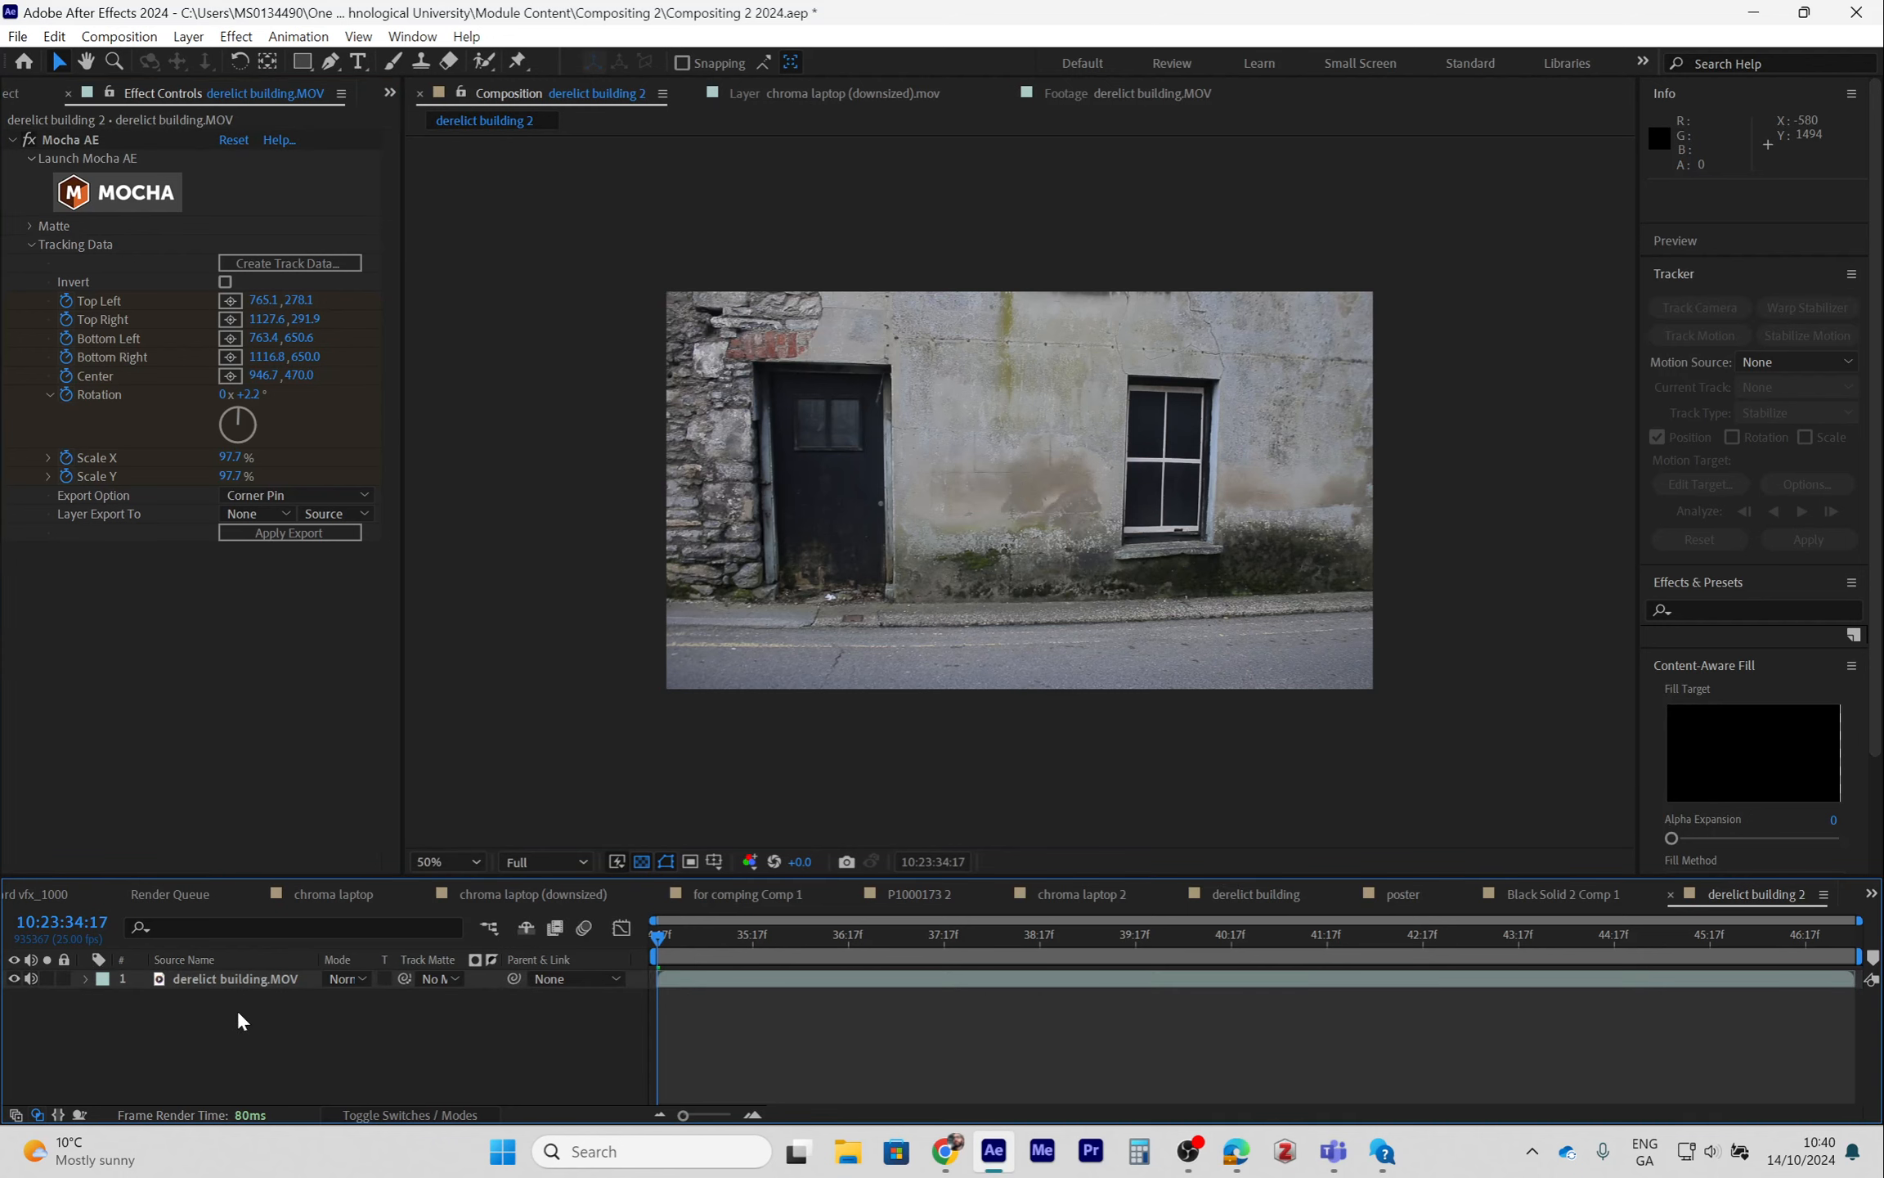
right_click(251, 1023)
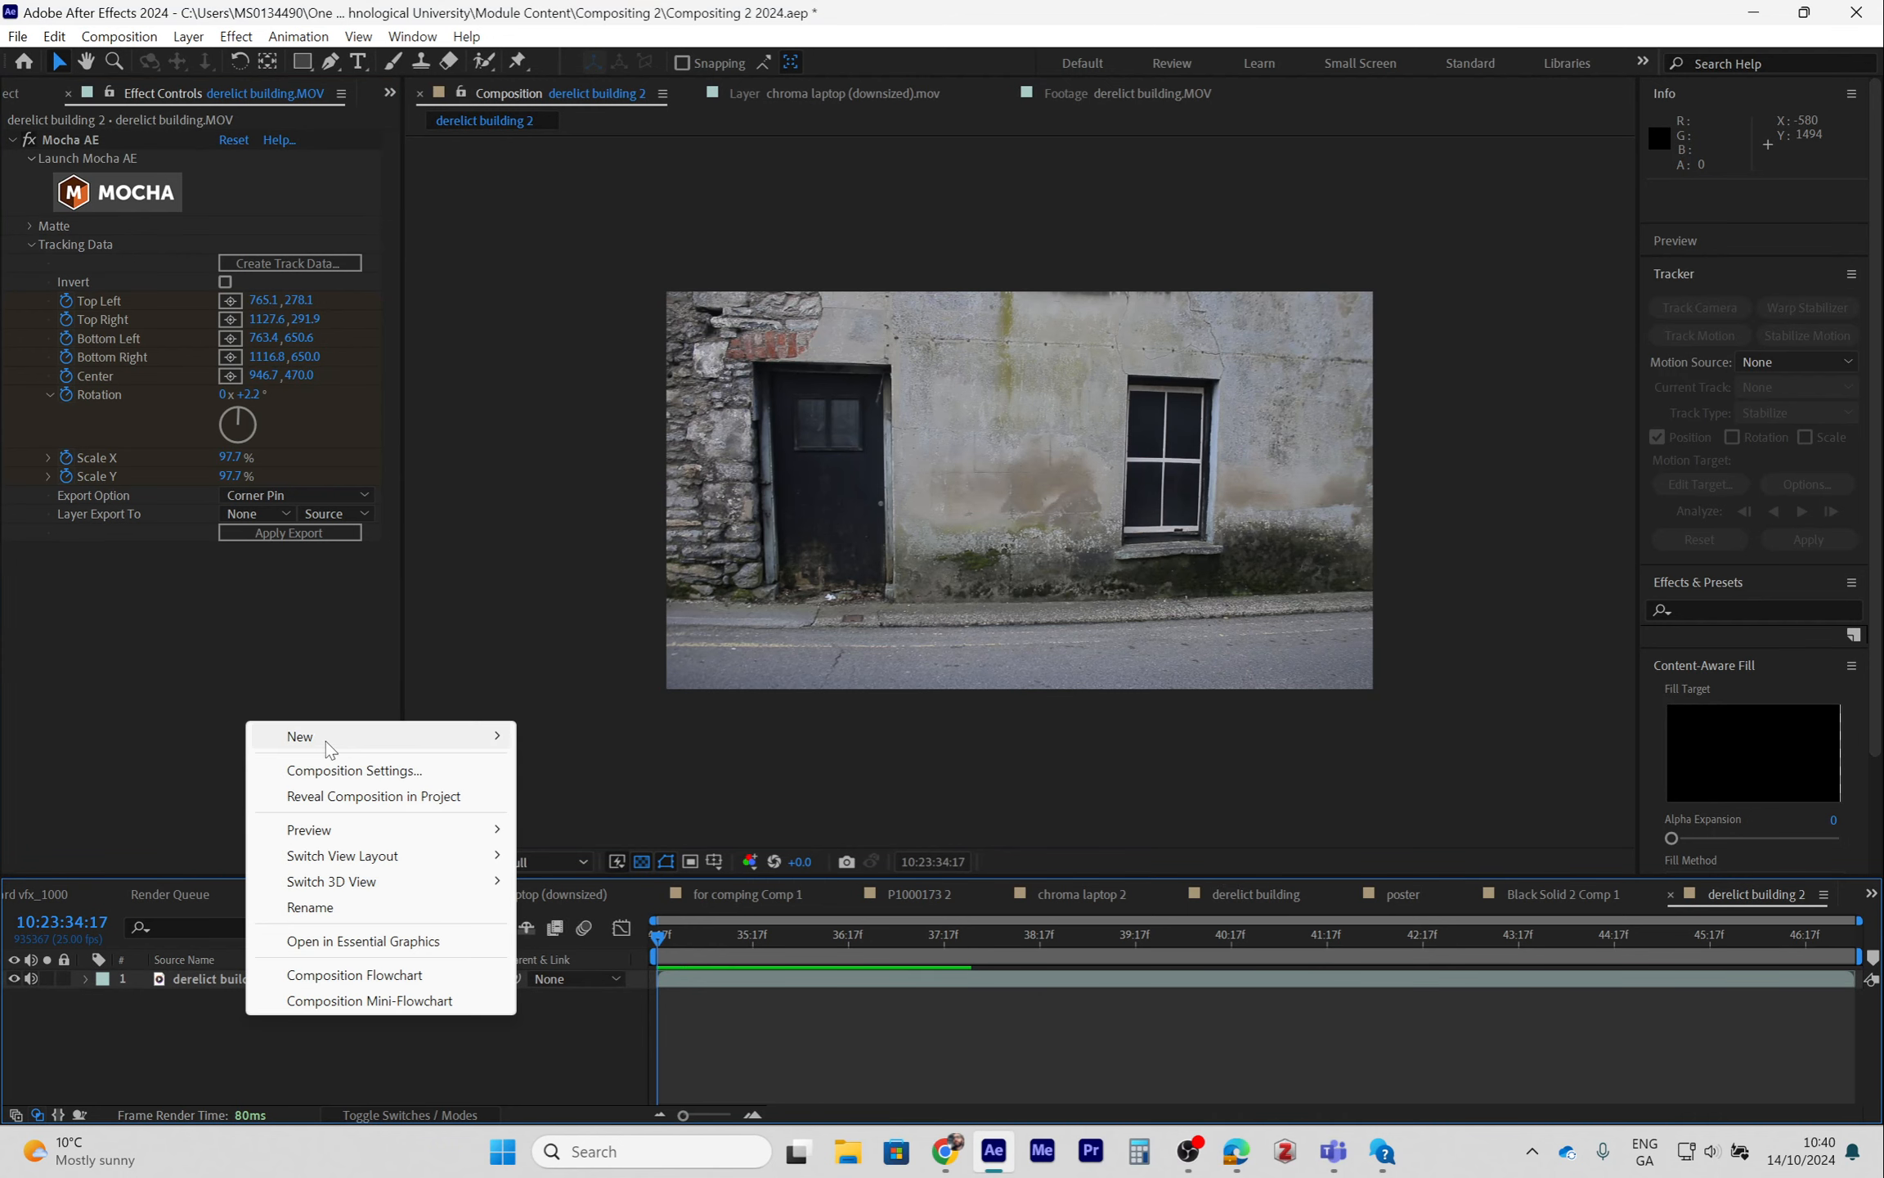
mouse_move(282, 739)
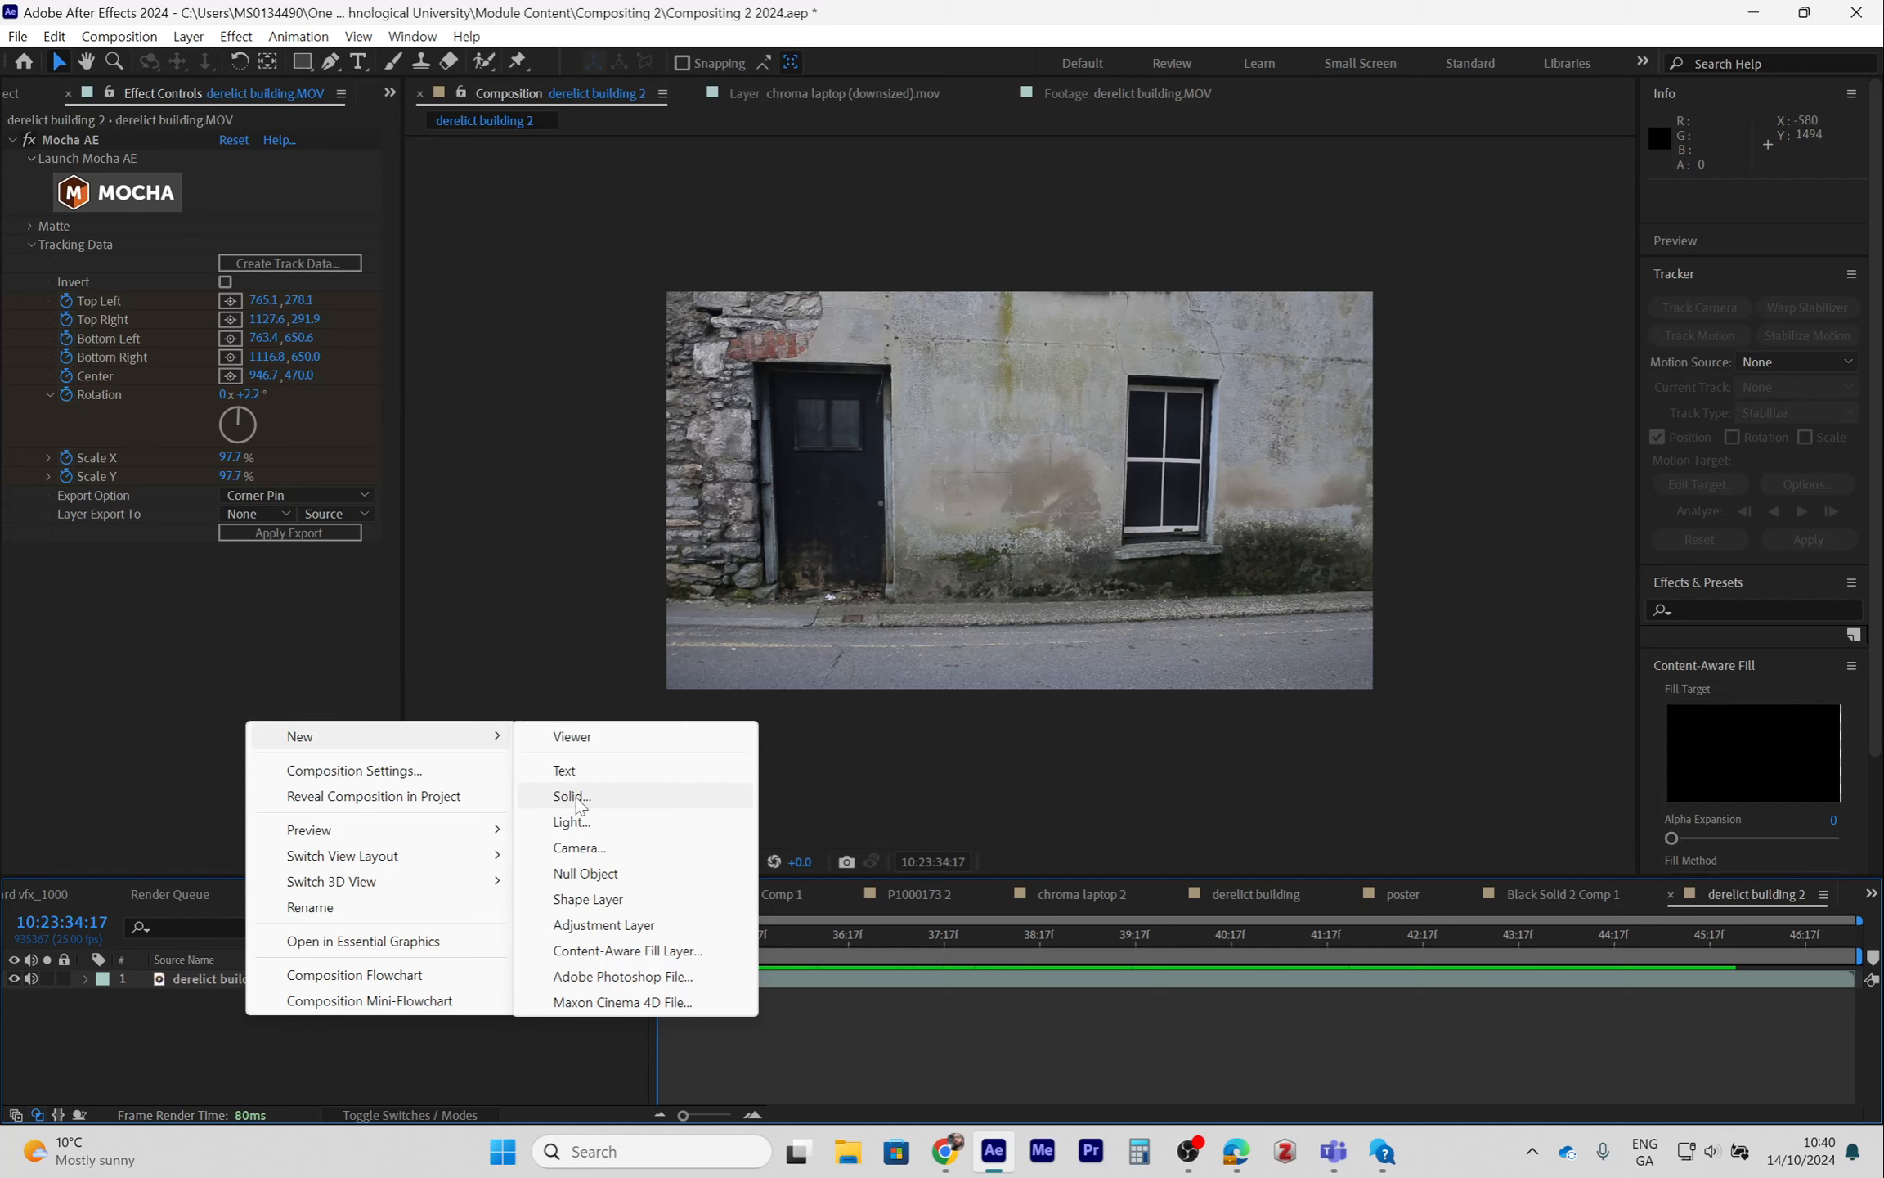
left_click(572, 795)
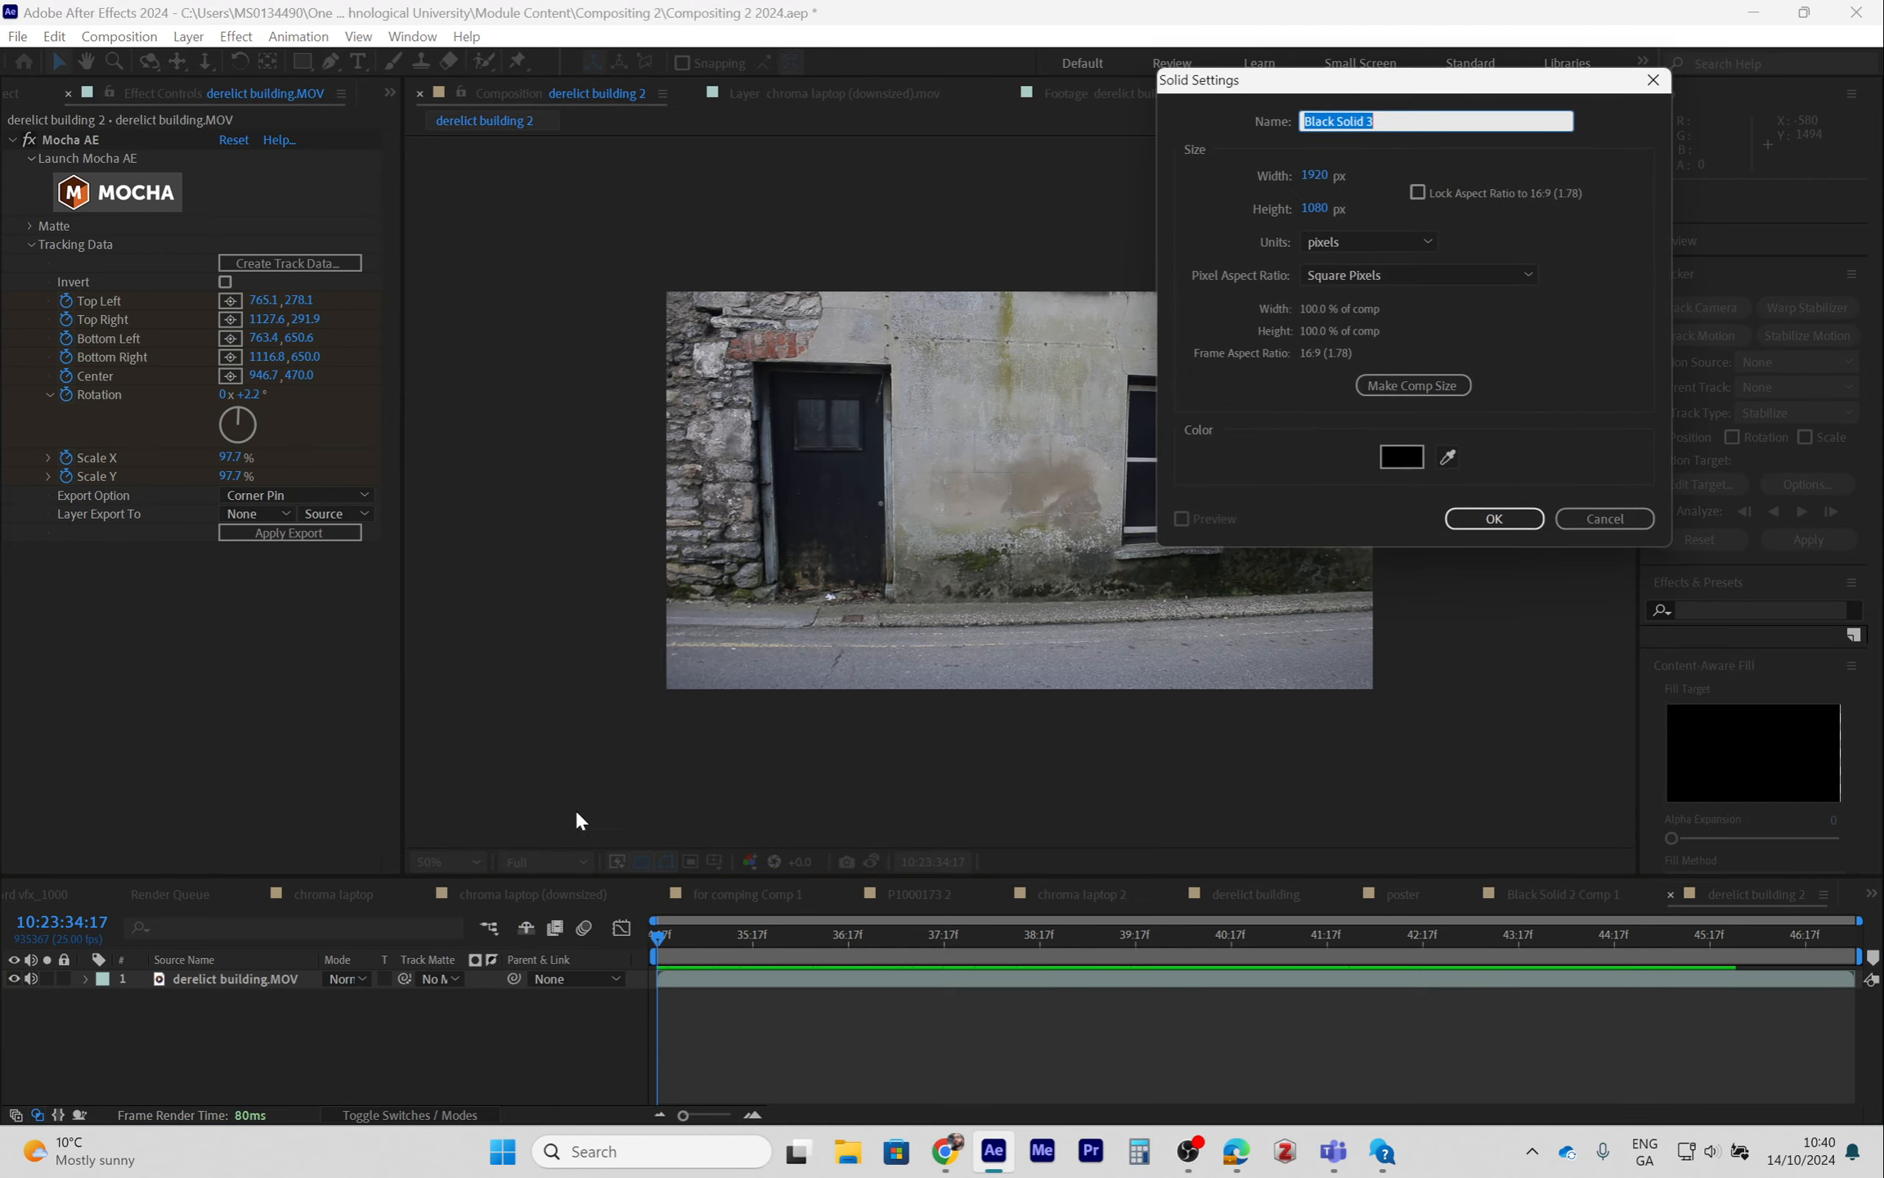
left_click(1495, 518)
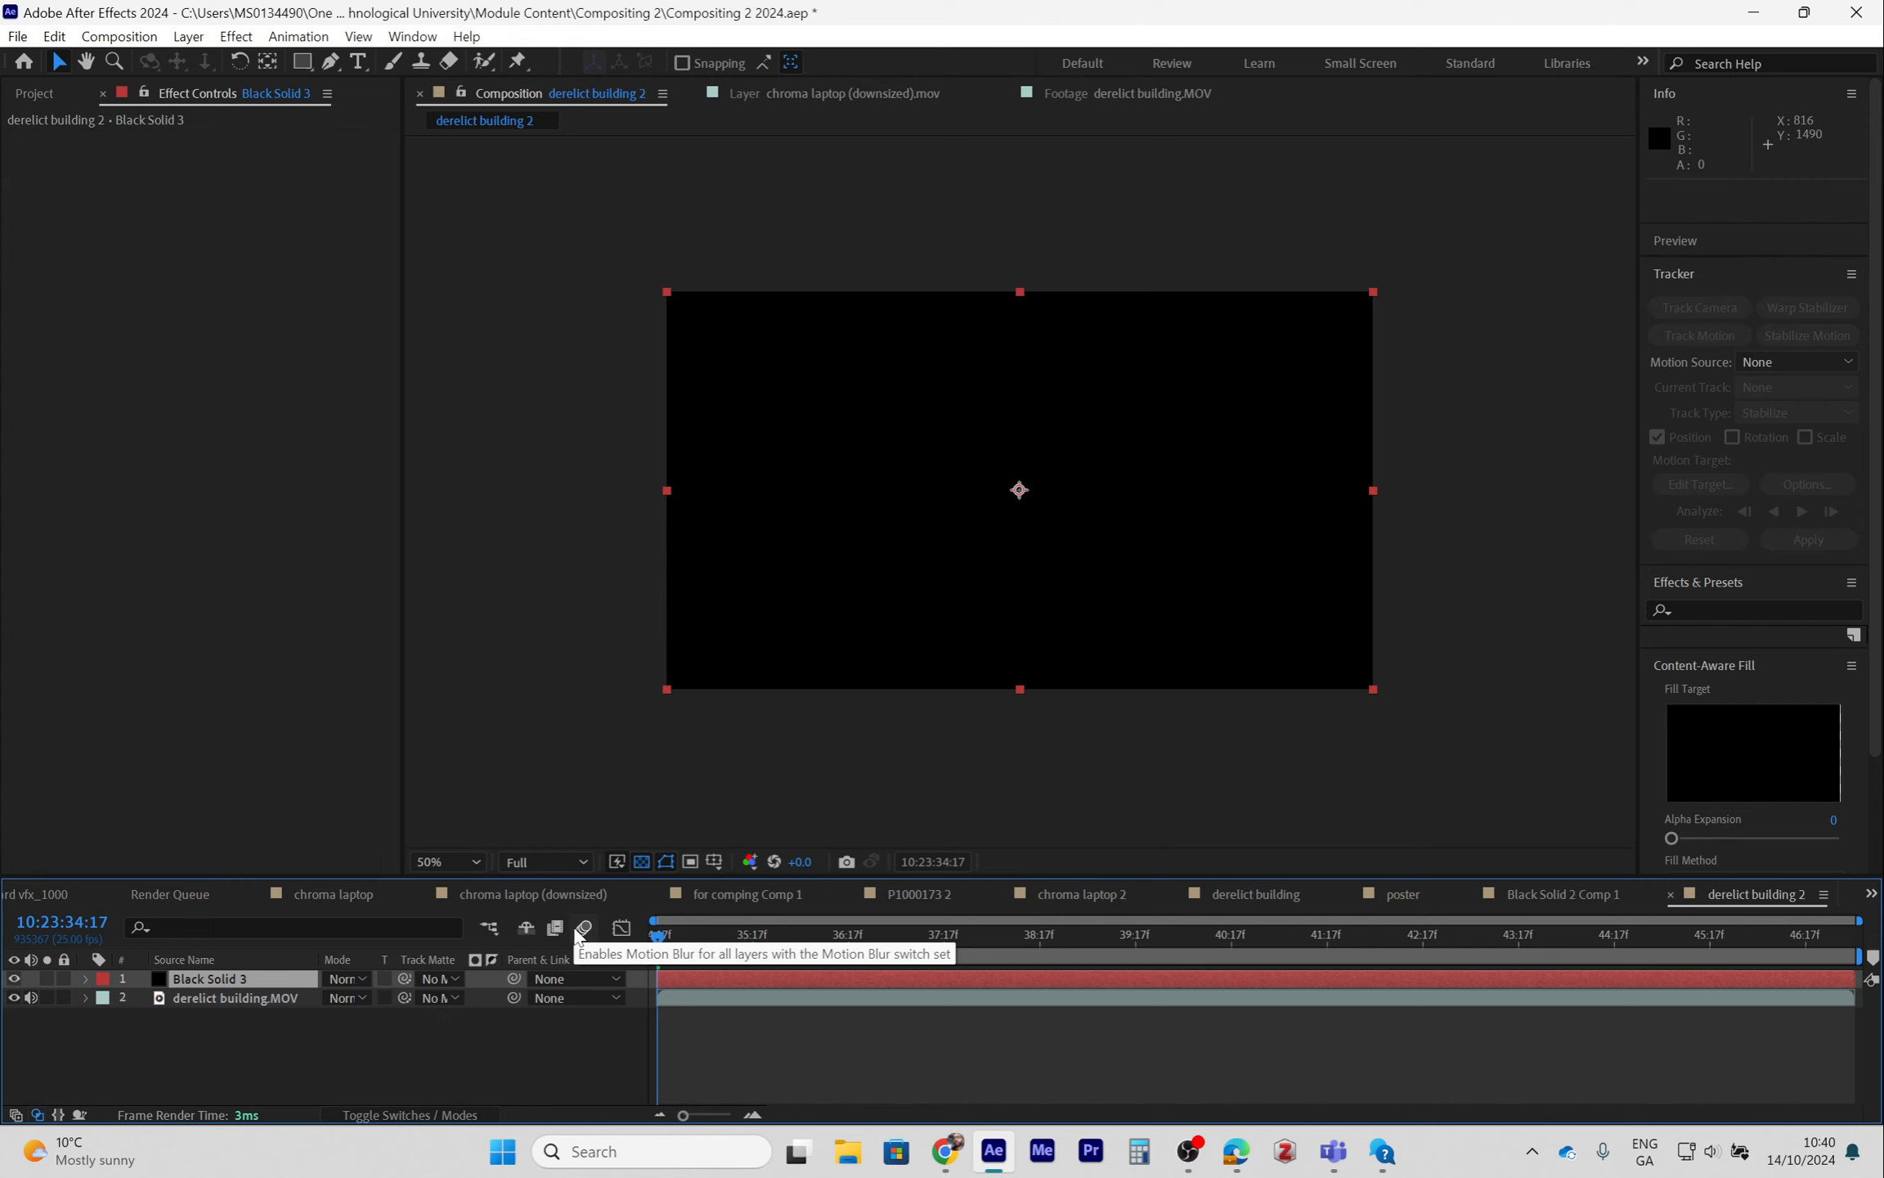
- Pre-compose the new solid into a composition named poster
key("ctrl+shift+c")
type("-o")
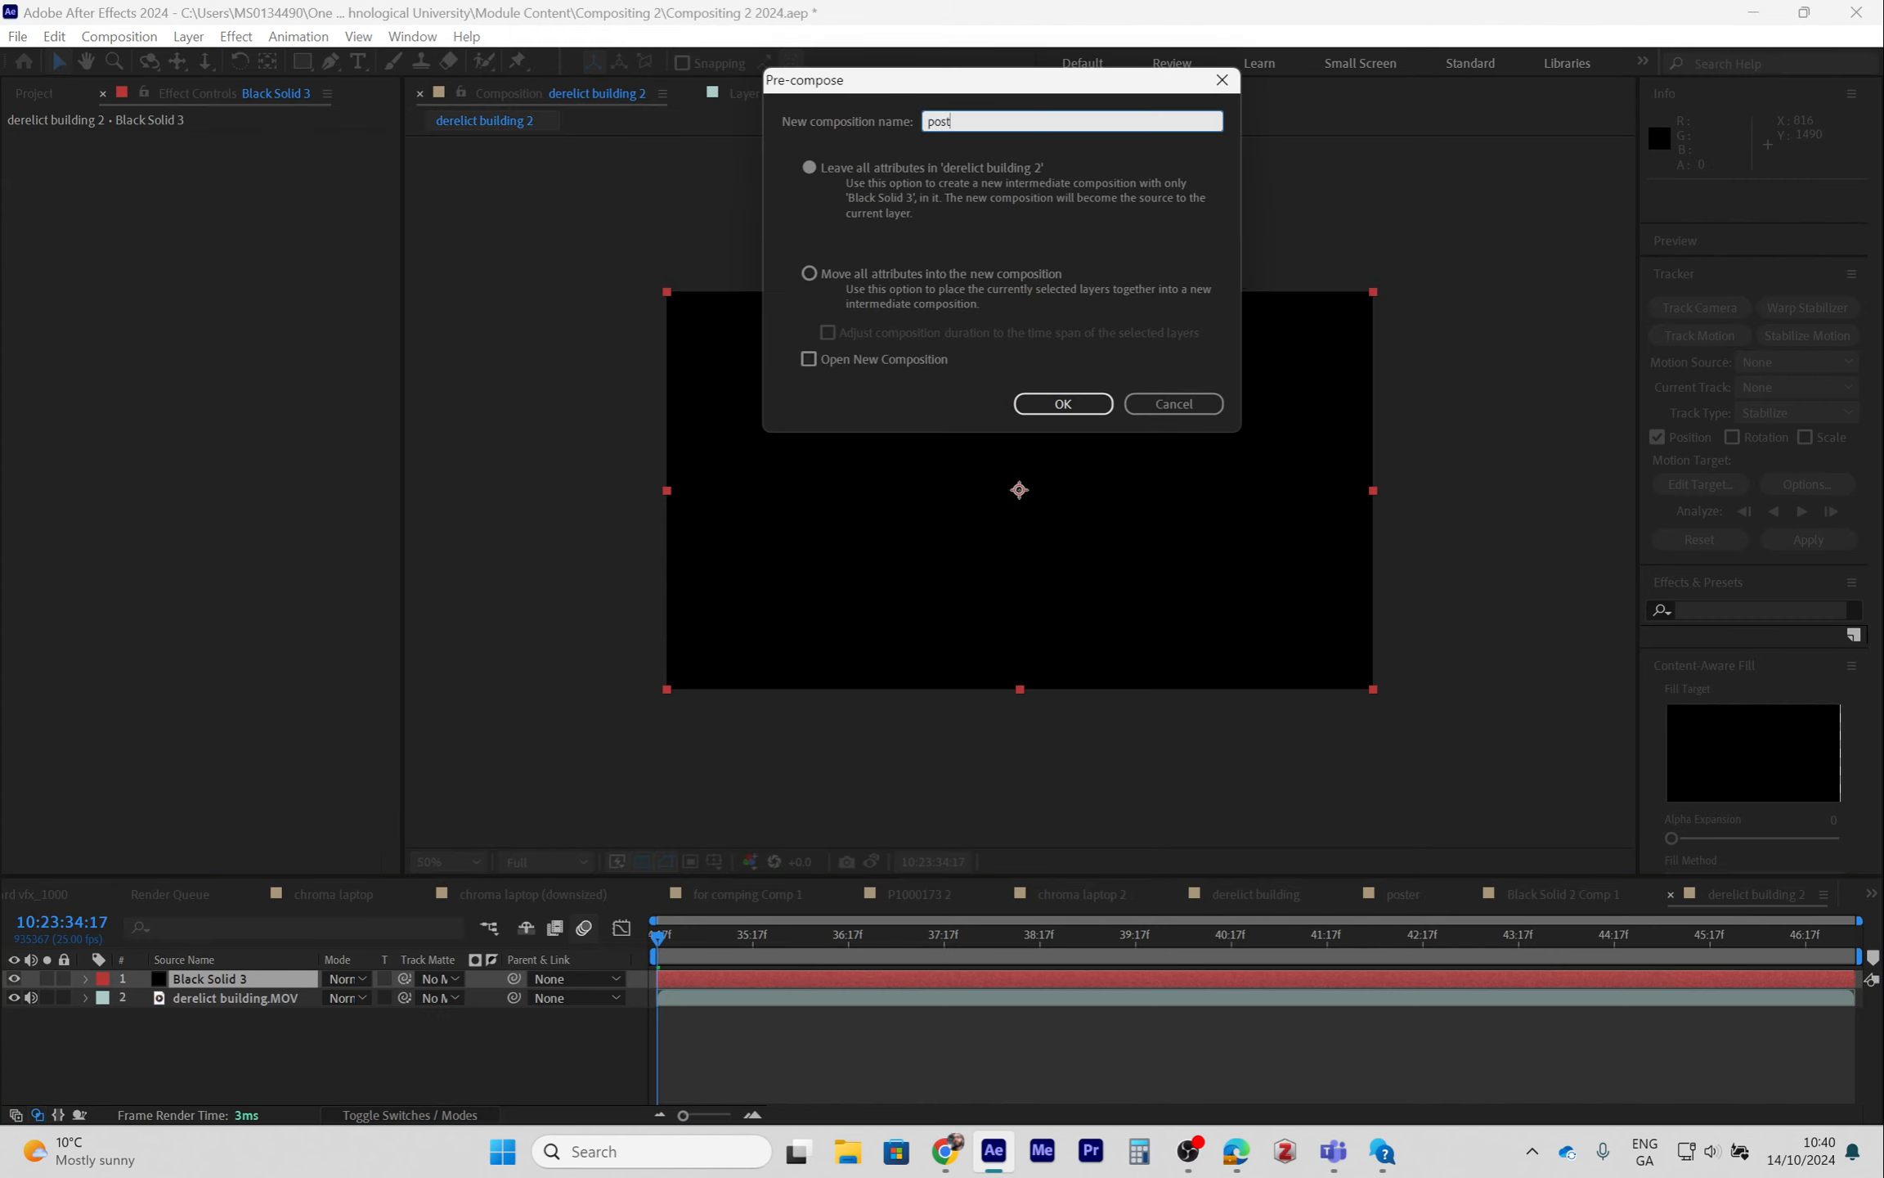
key("Return")
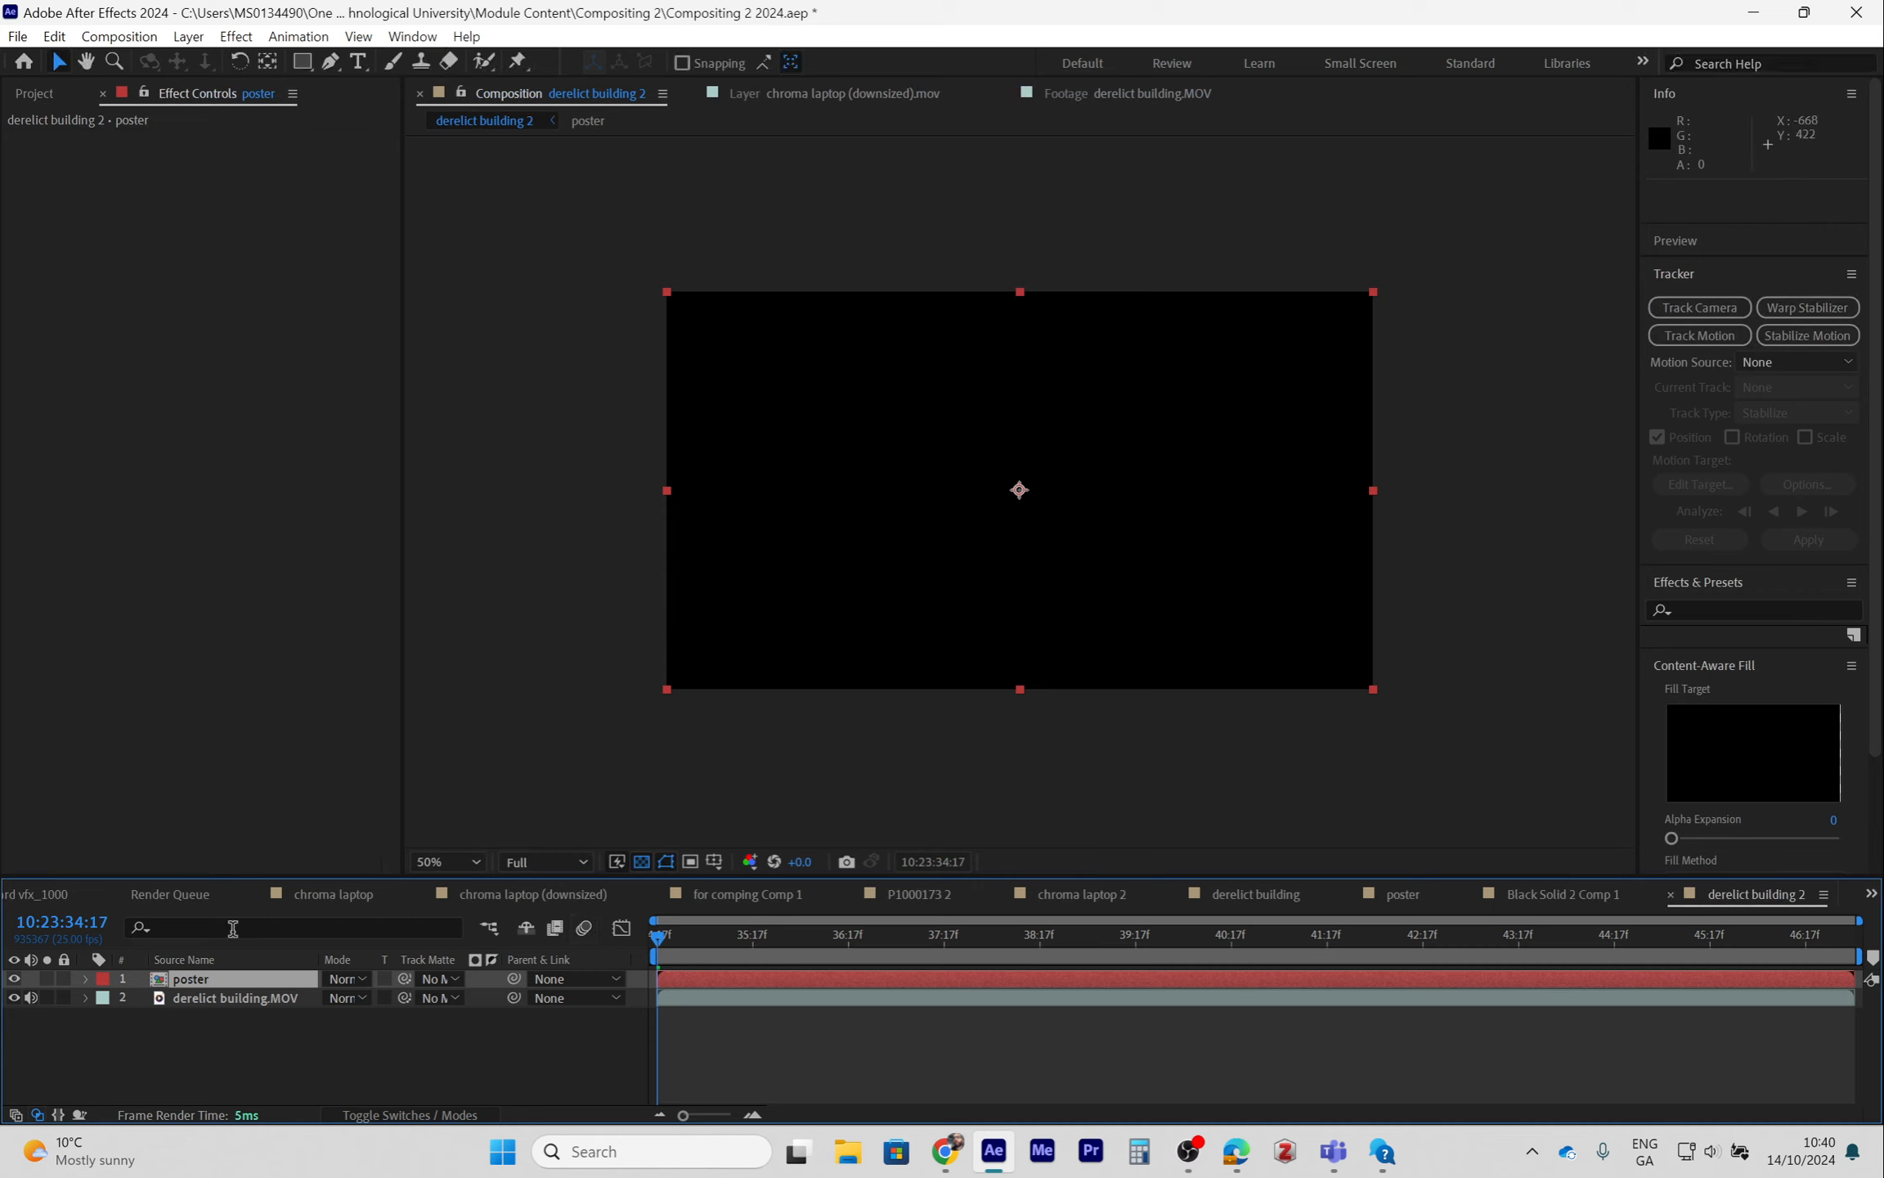
- Open the poster pre-comp and add poster.jpg from the project into its layers
double_click(160, 986)
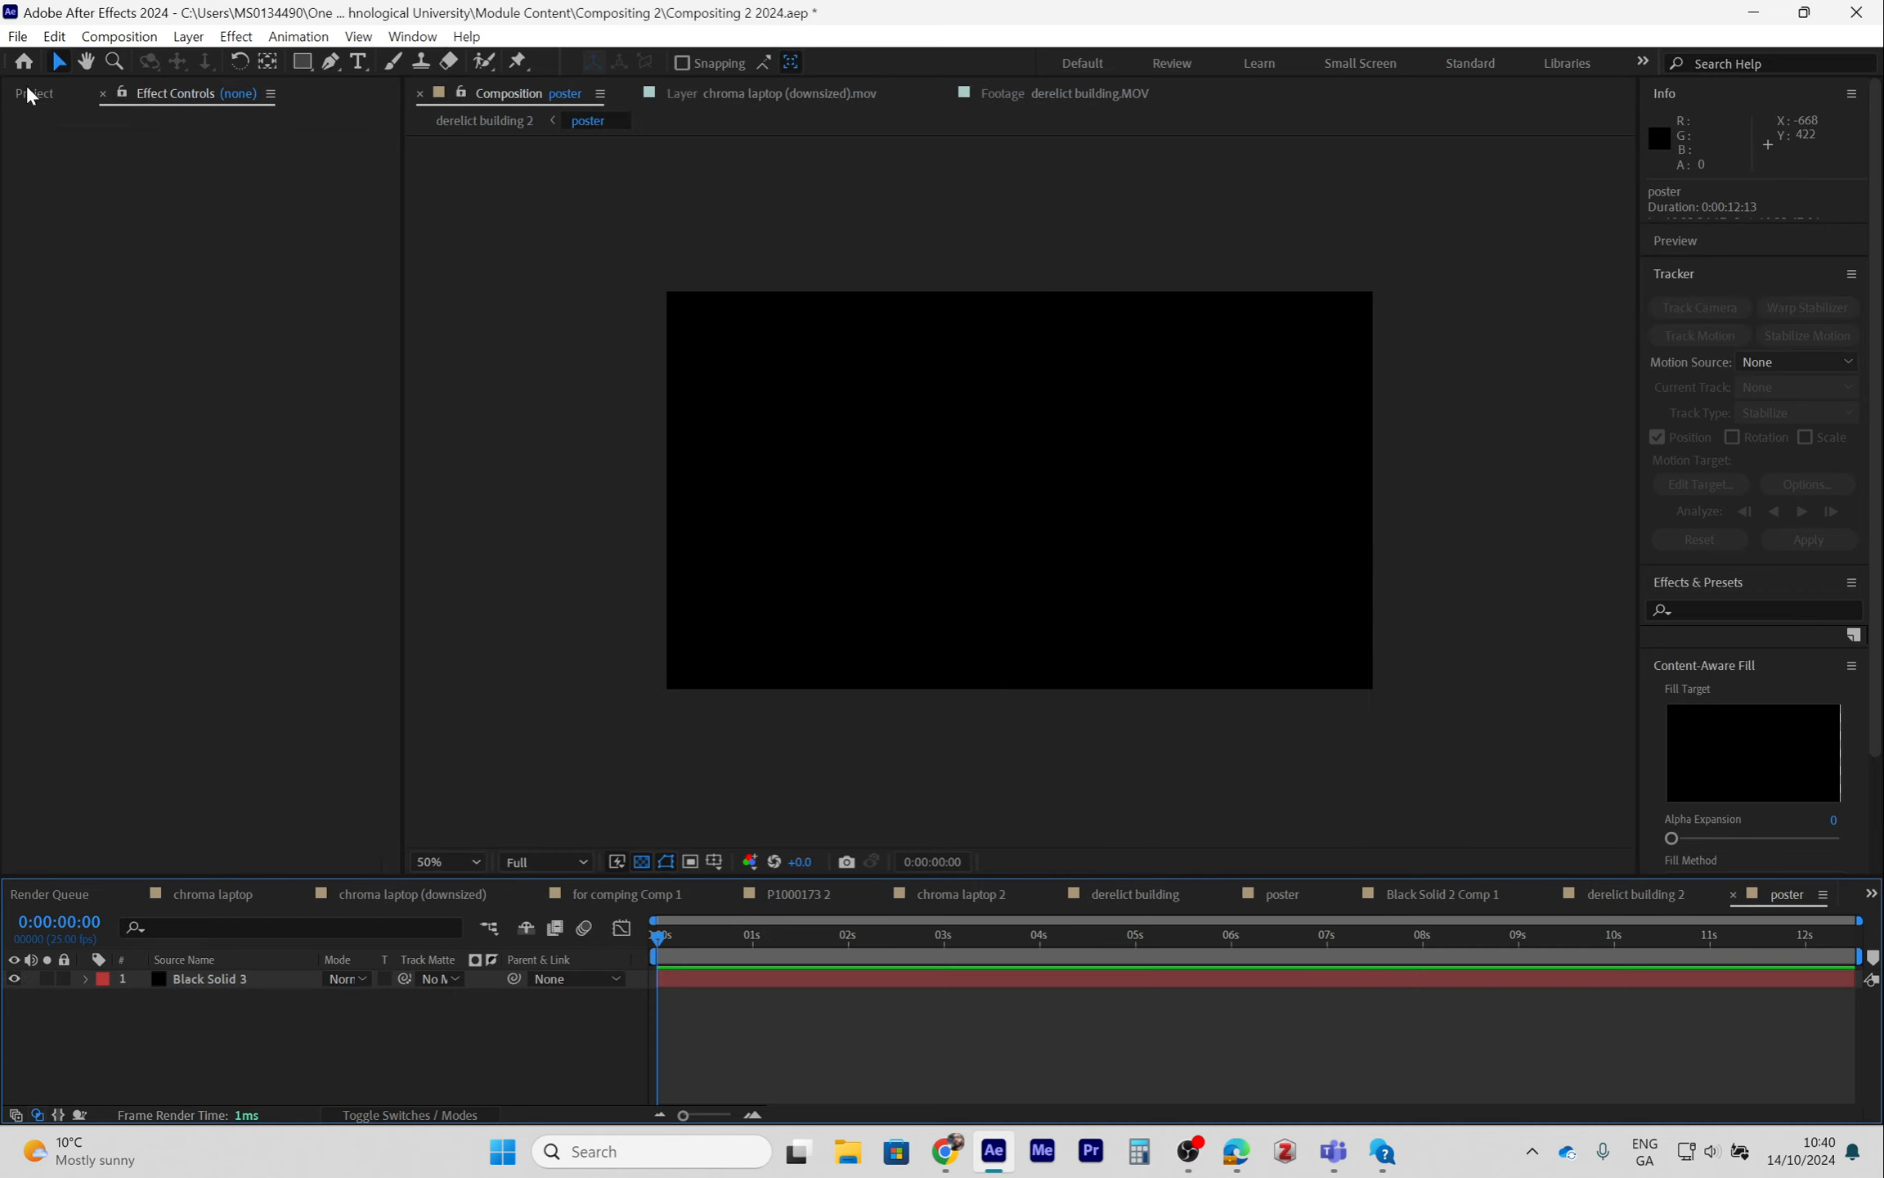
left_click_drag(49, 696, 204, 982)
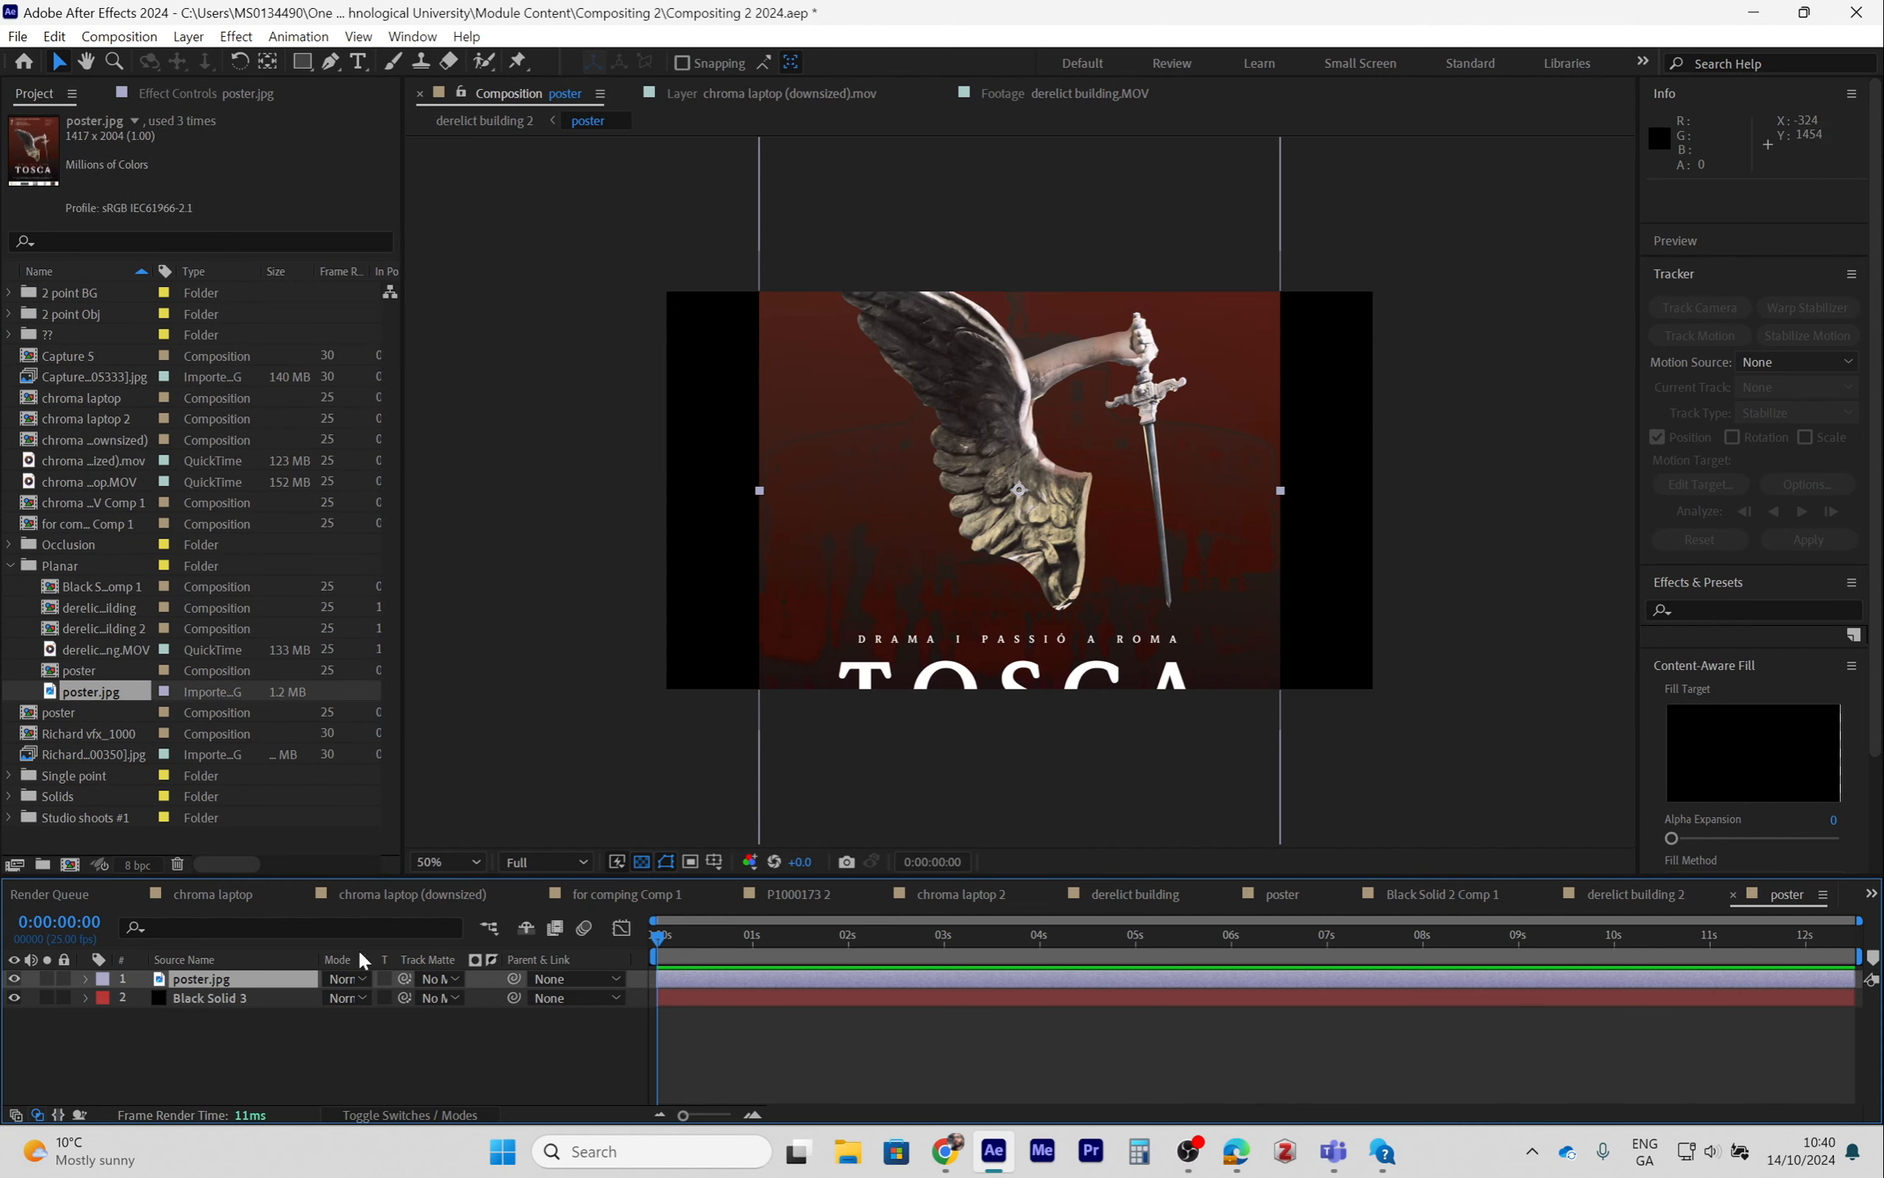
- Fit the poster.jpg layer to the composition size
right_click(266, 982)
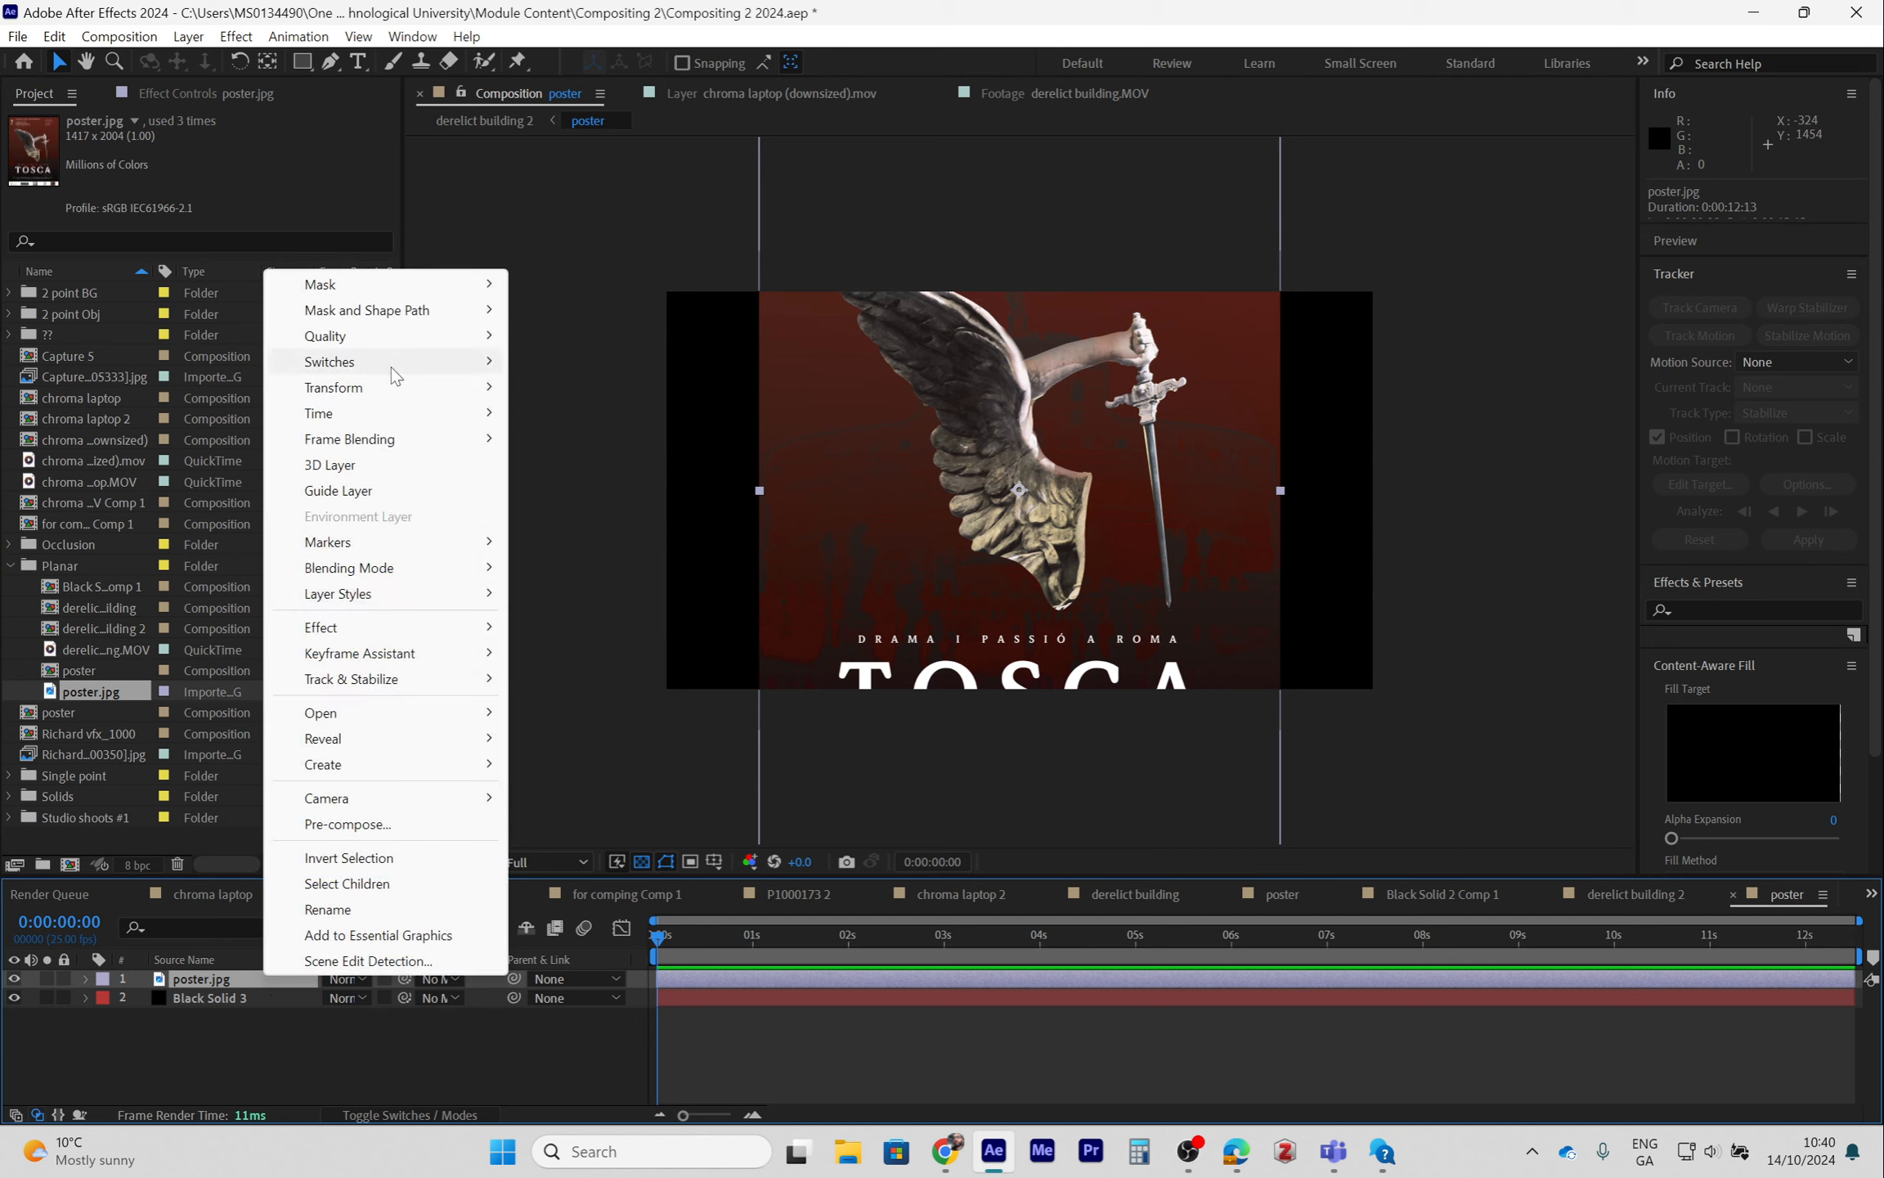
mouse_move(391, 386)
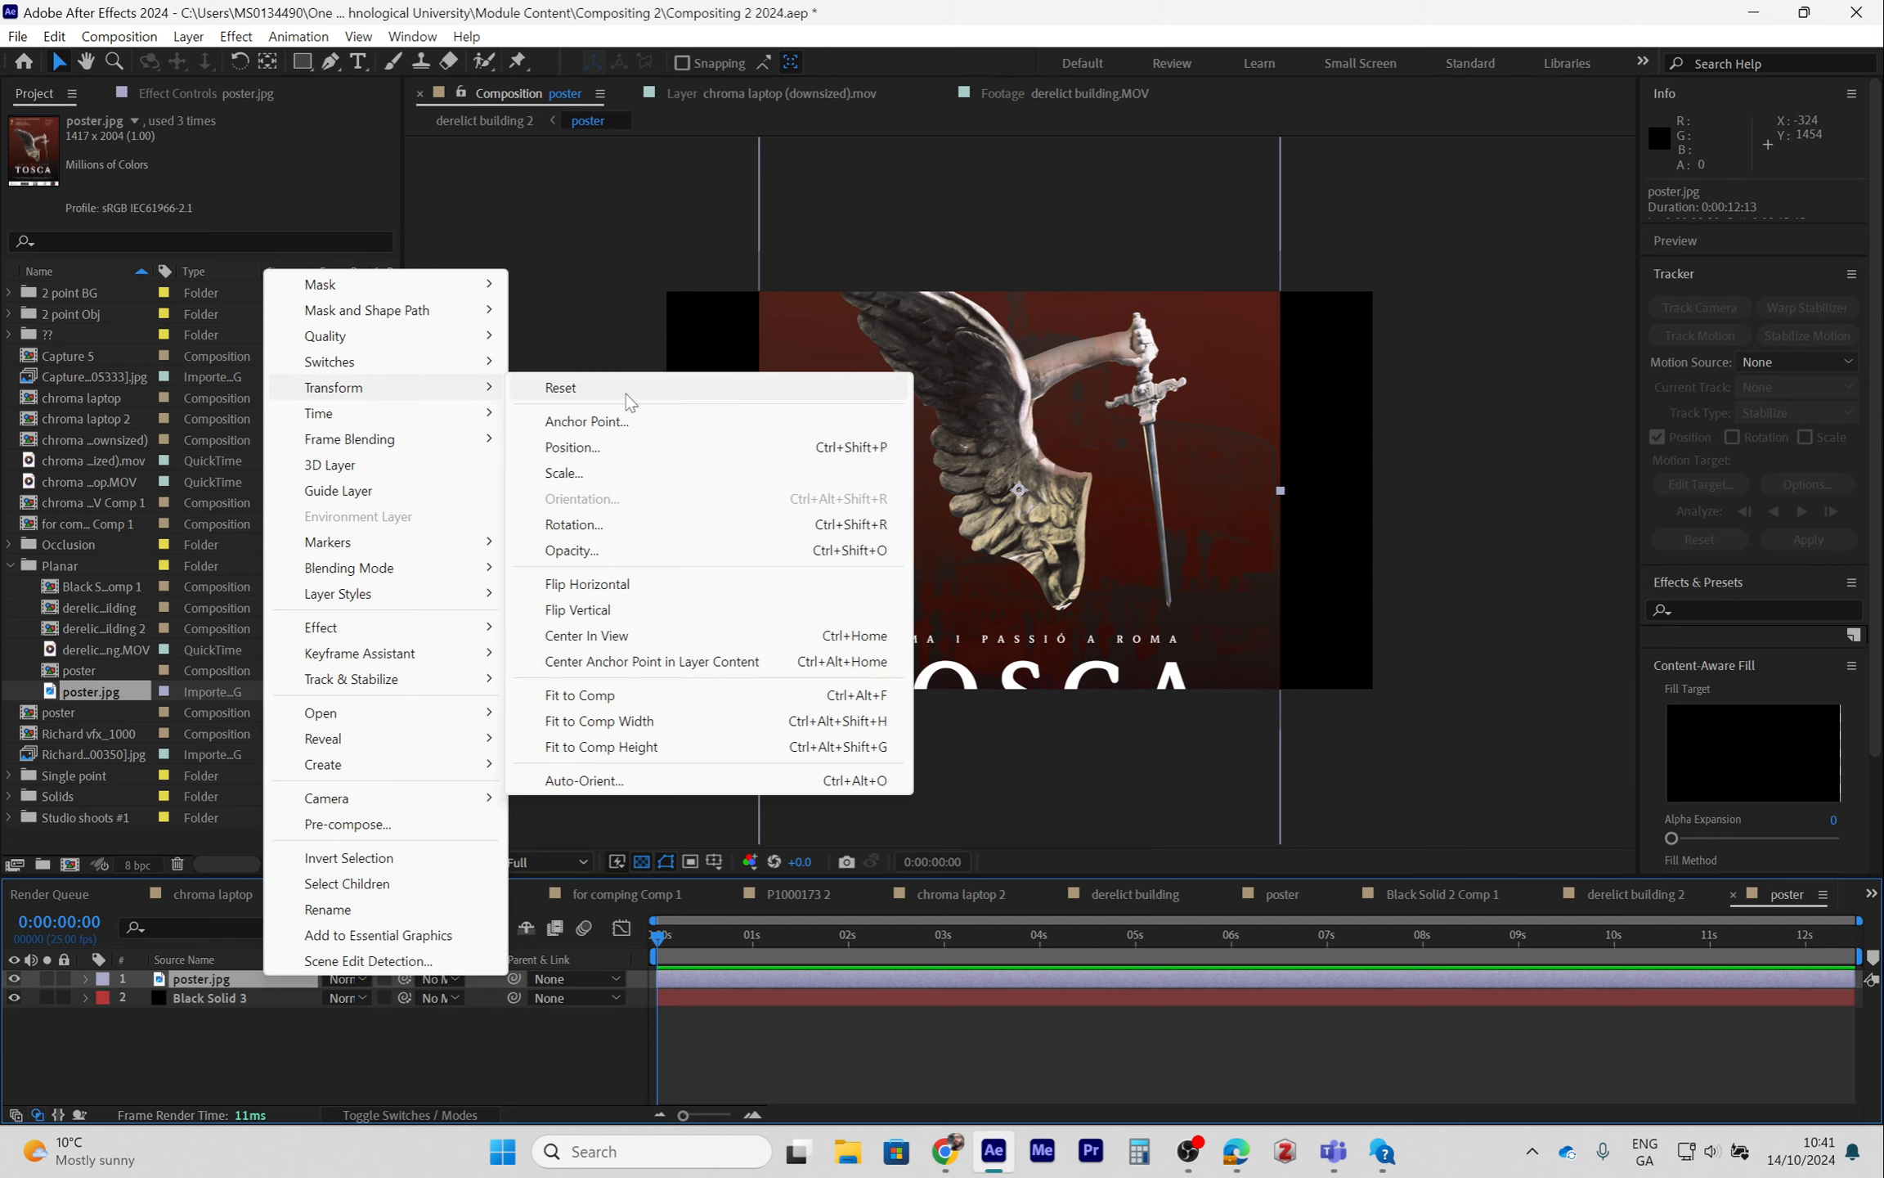
left_click(624, 693)
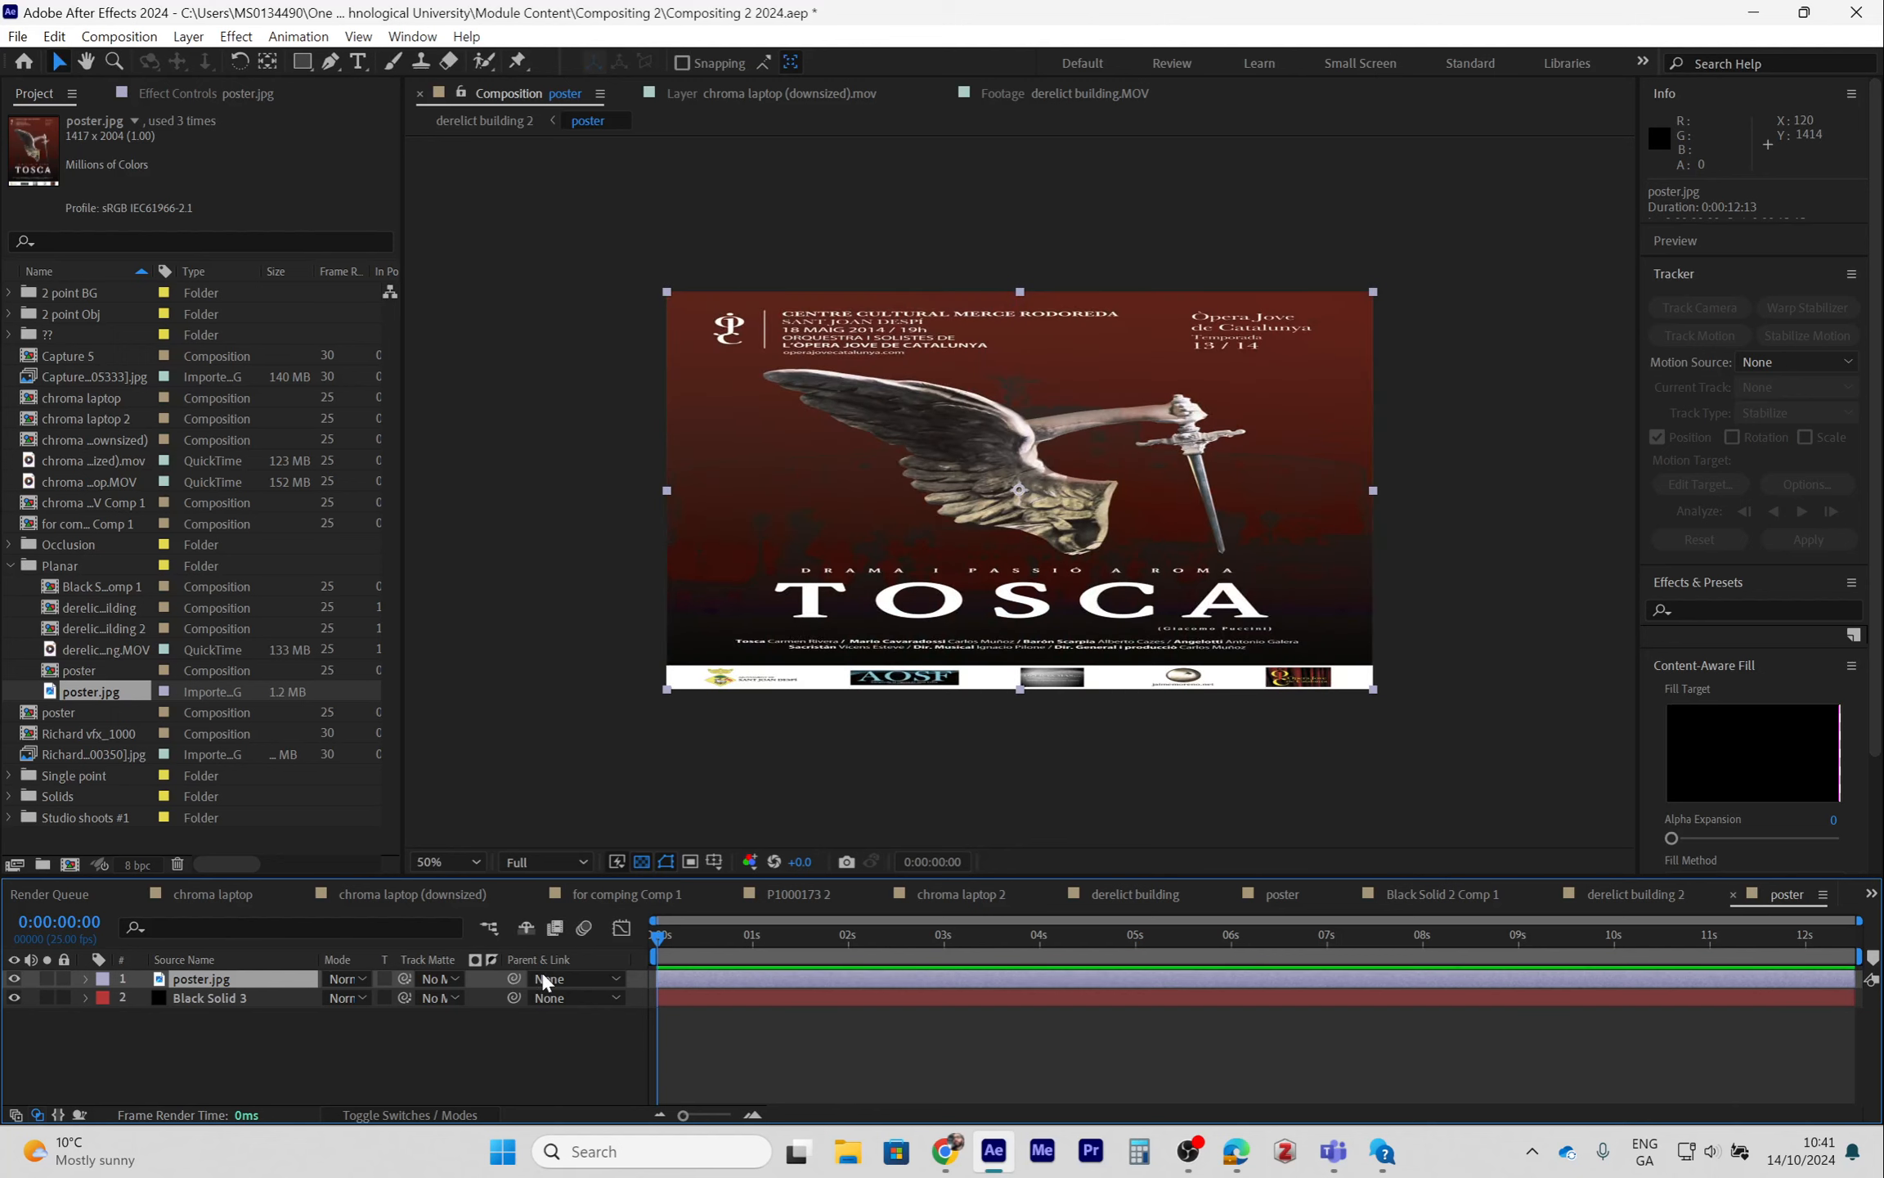
- Back in derelict building 2, set the Mocha AE export target to the poster layer and apply the Corner Pin export
left_click(488, 927)
left_click(328, 930)
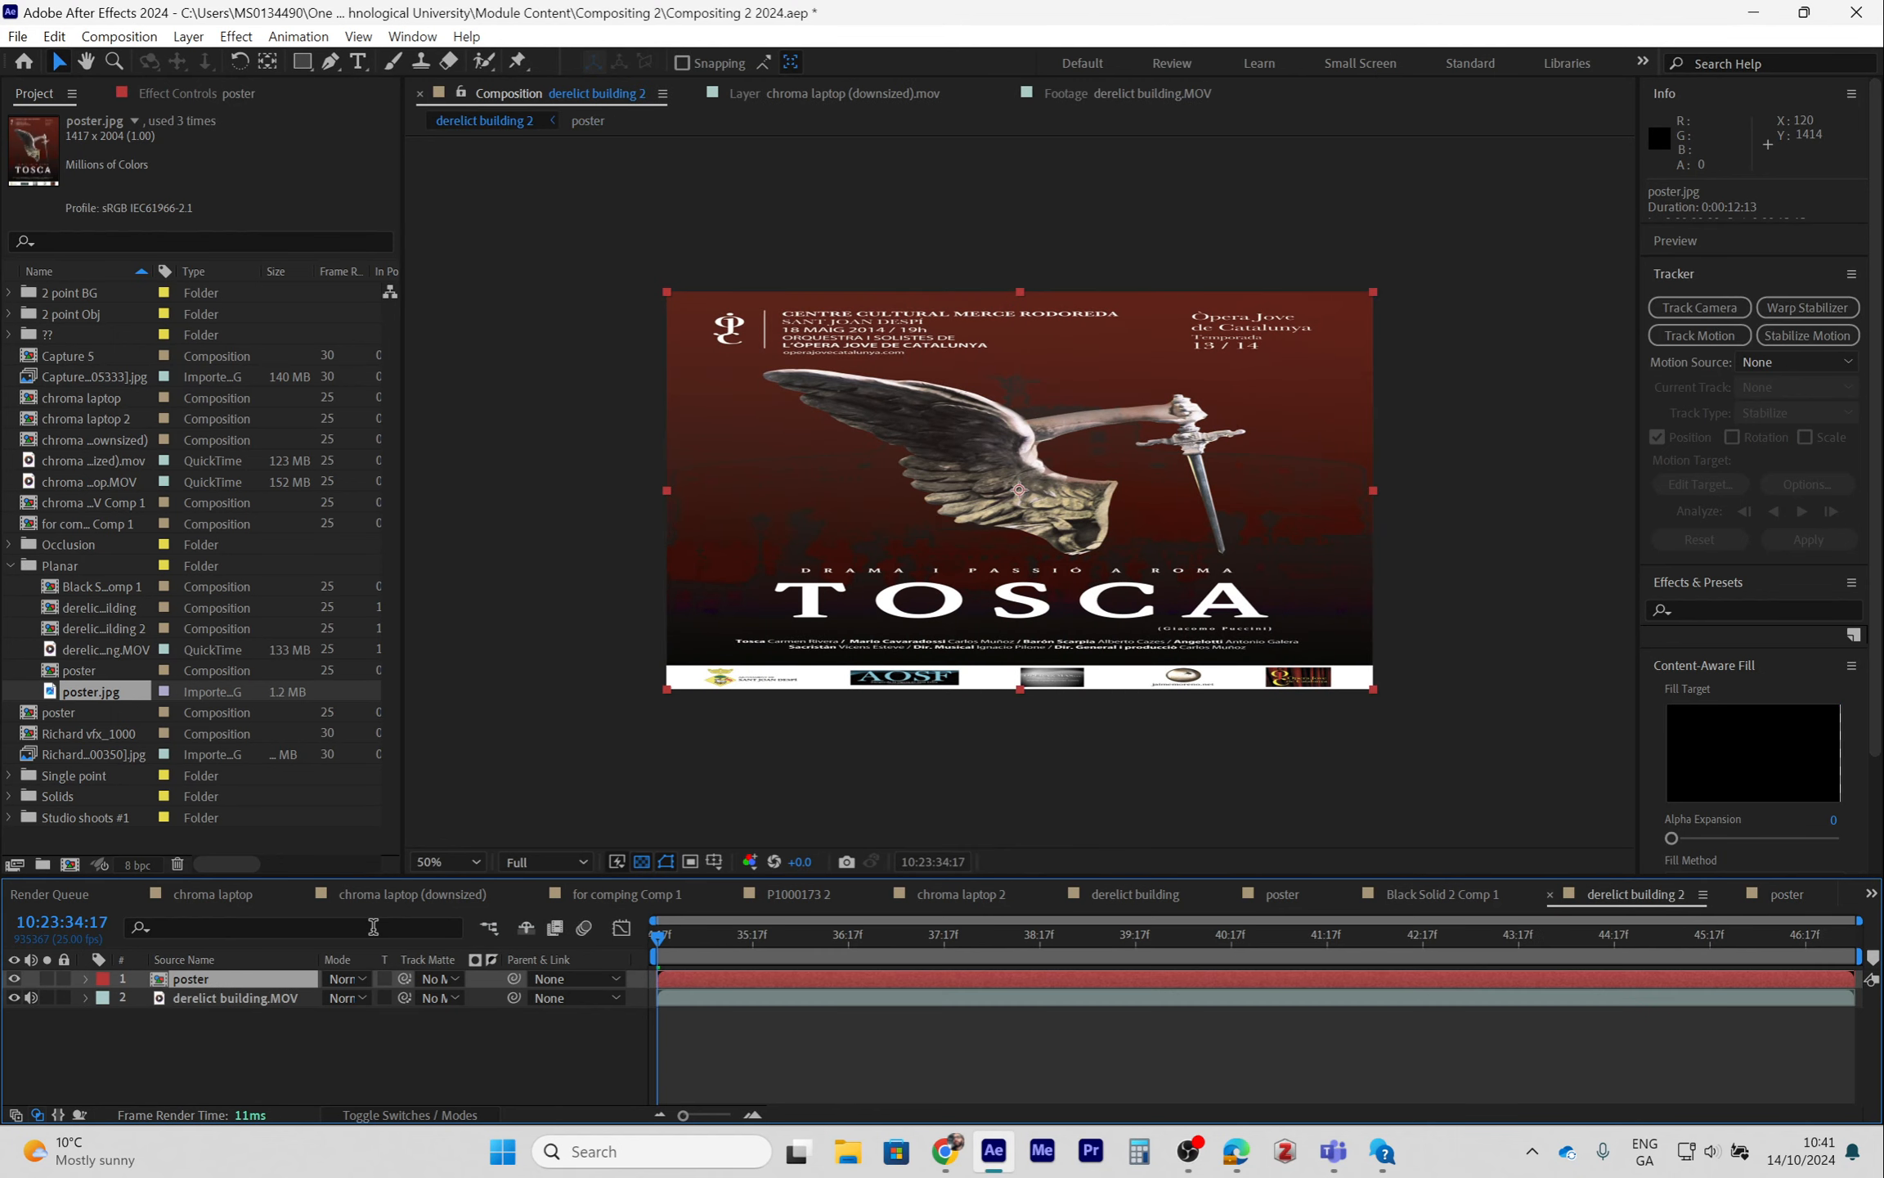
left_click(223, 998)
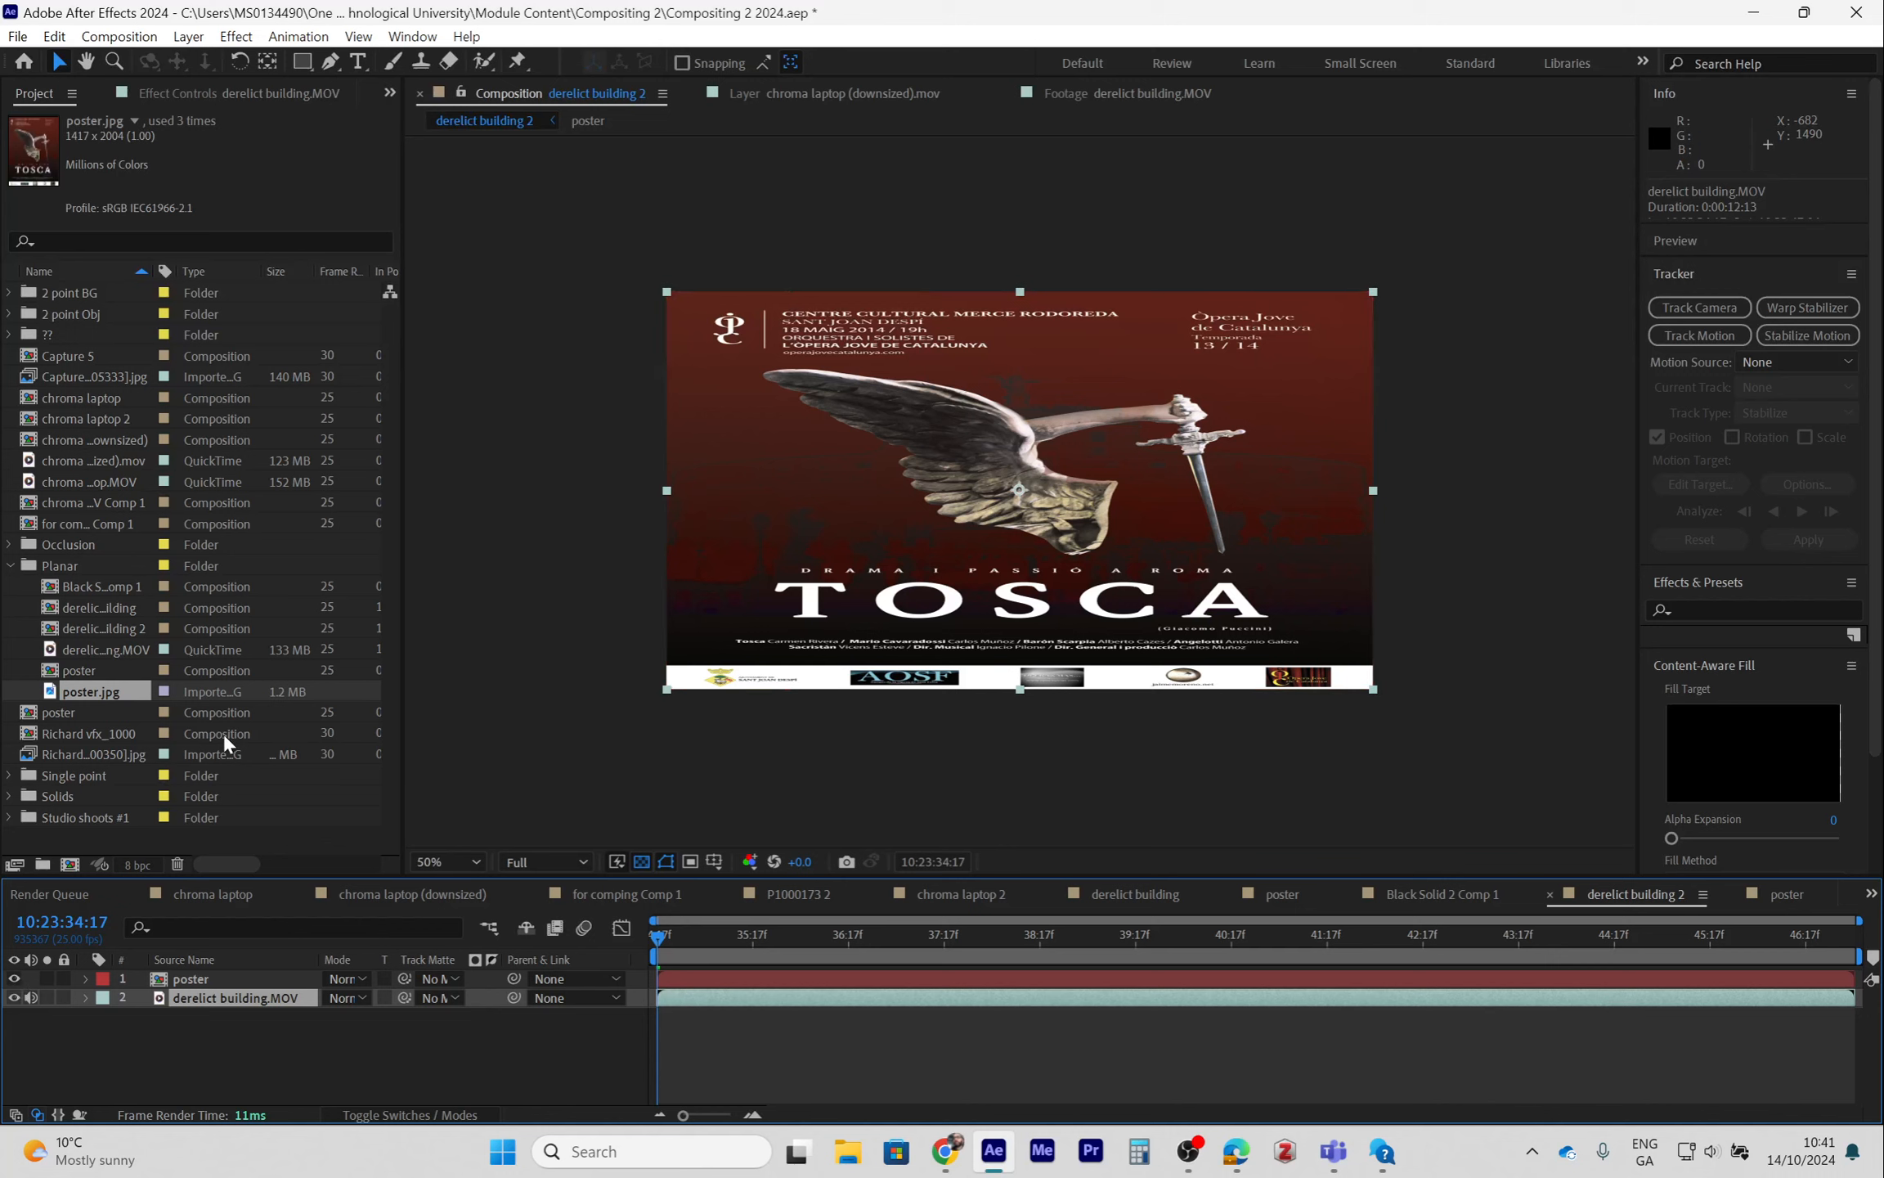
left_click(234, 94)
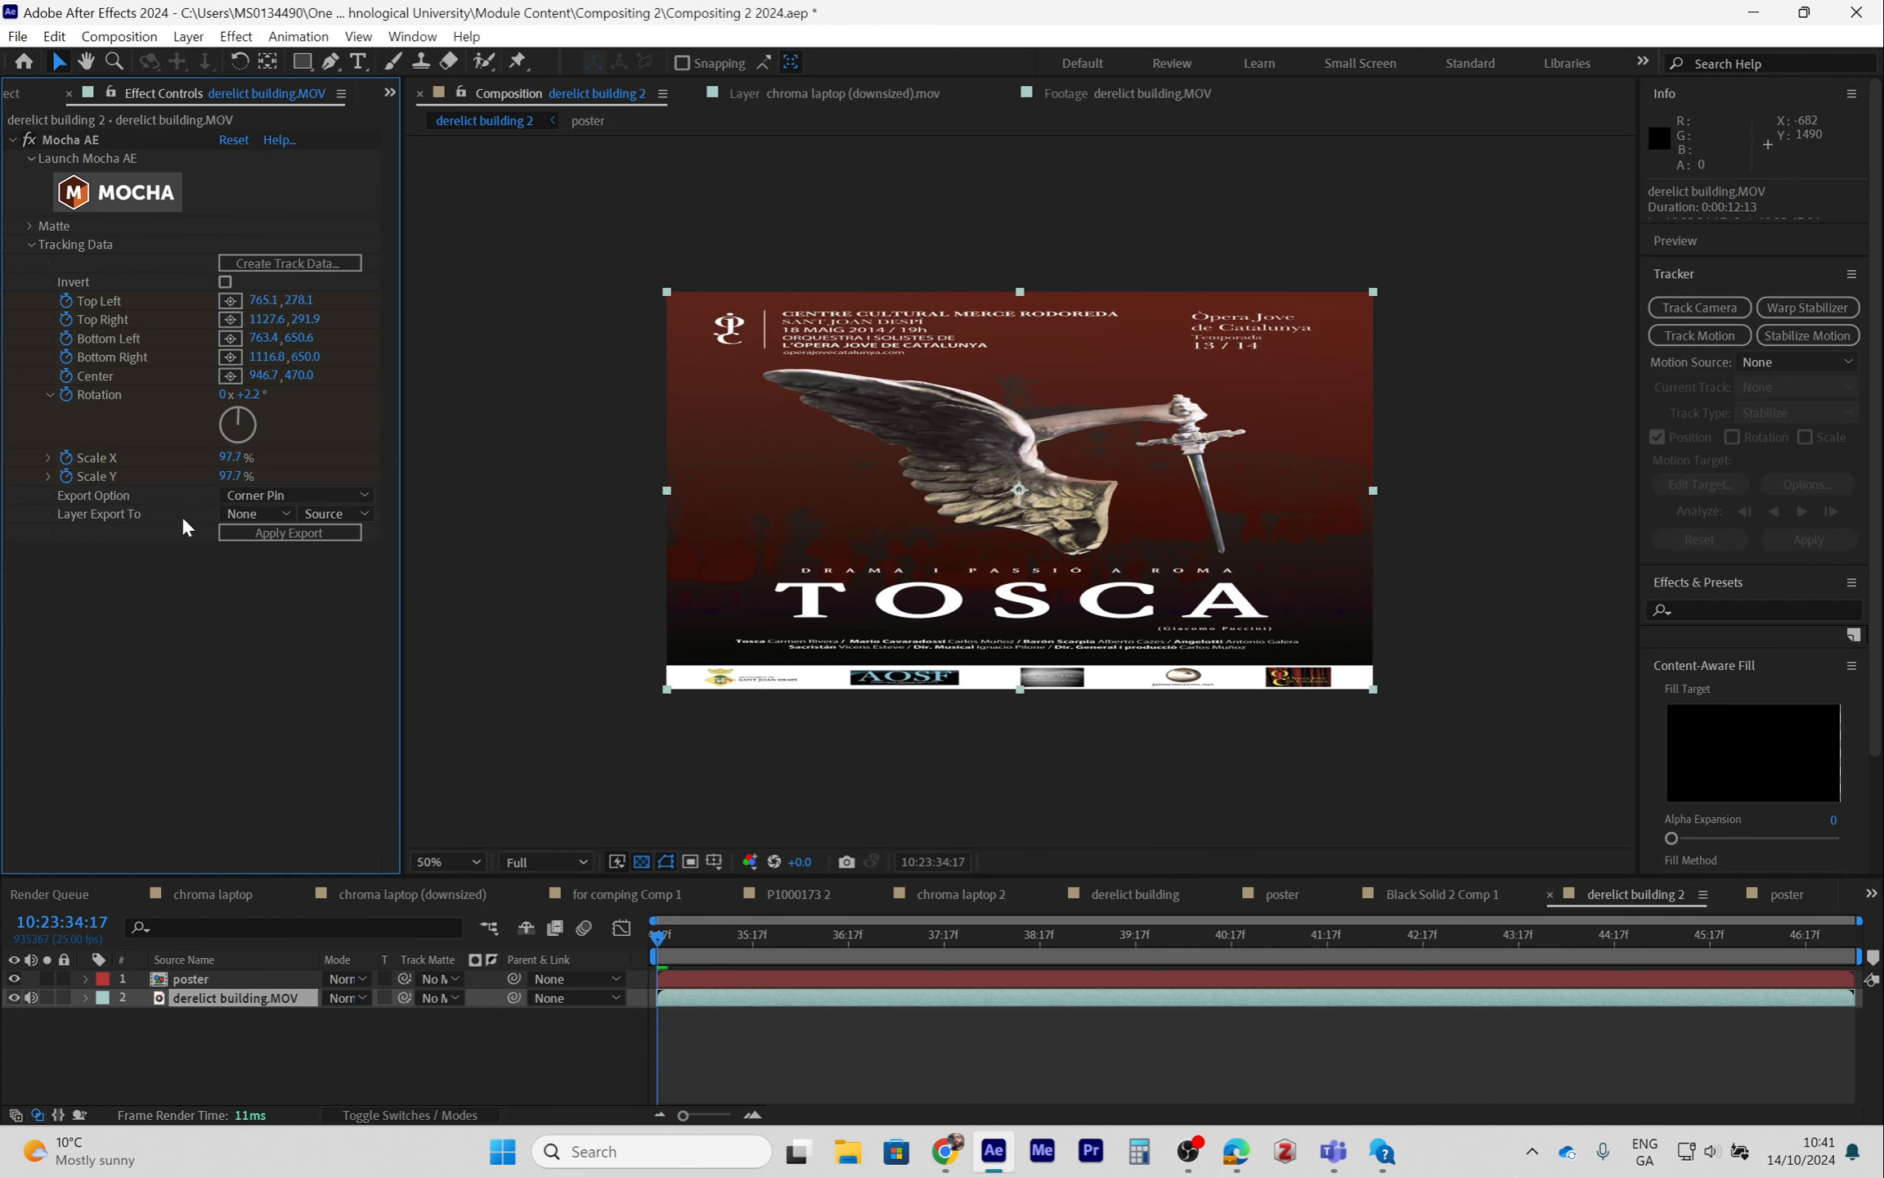
left_click(247, 514)
left_click(273, 572)
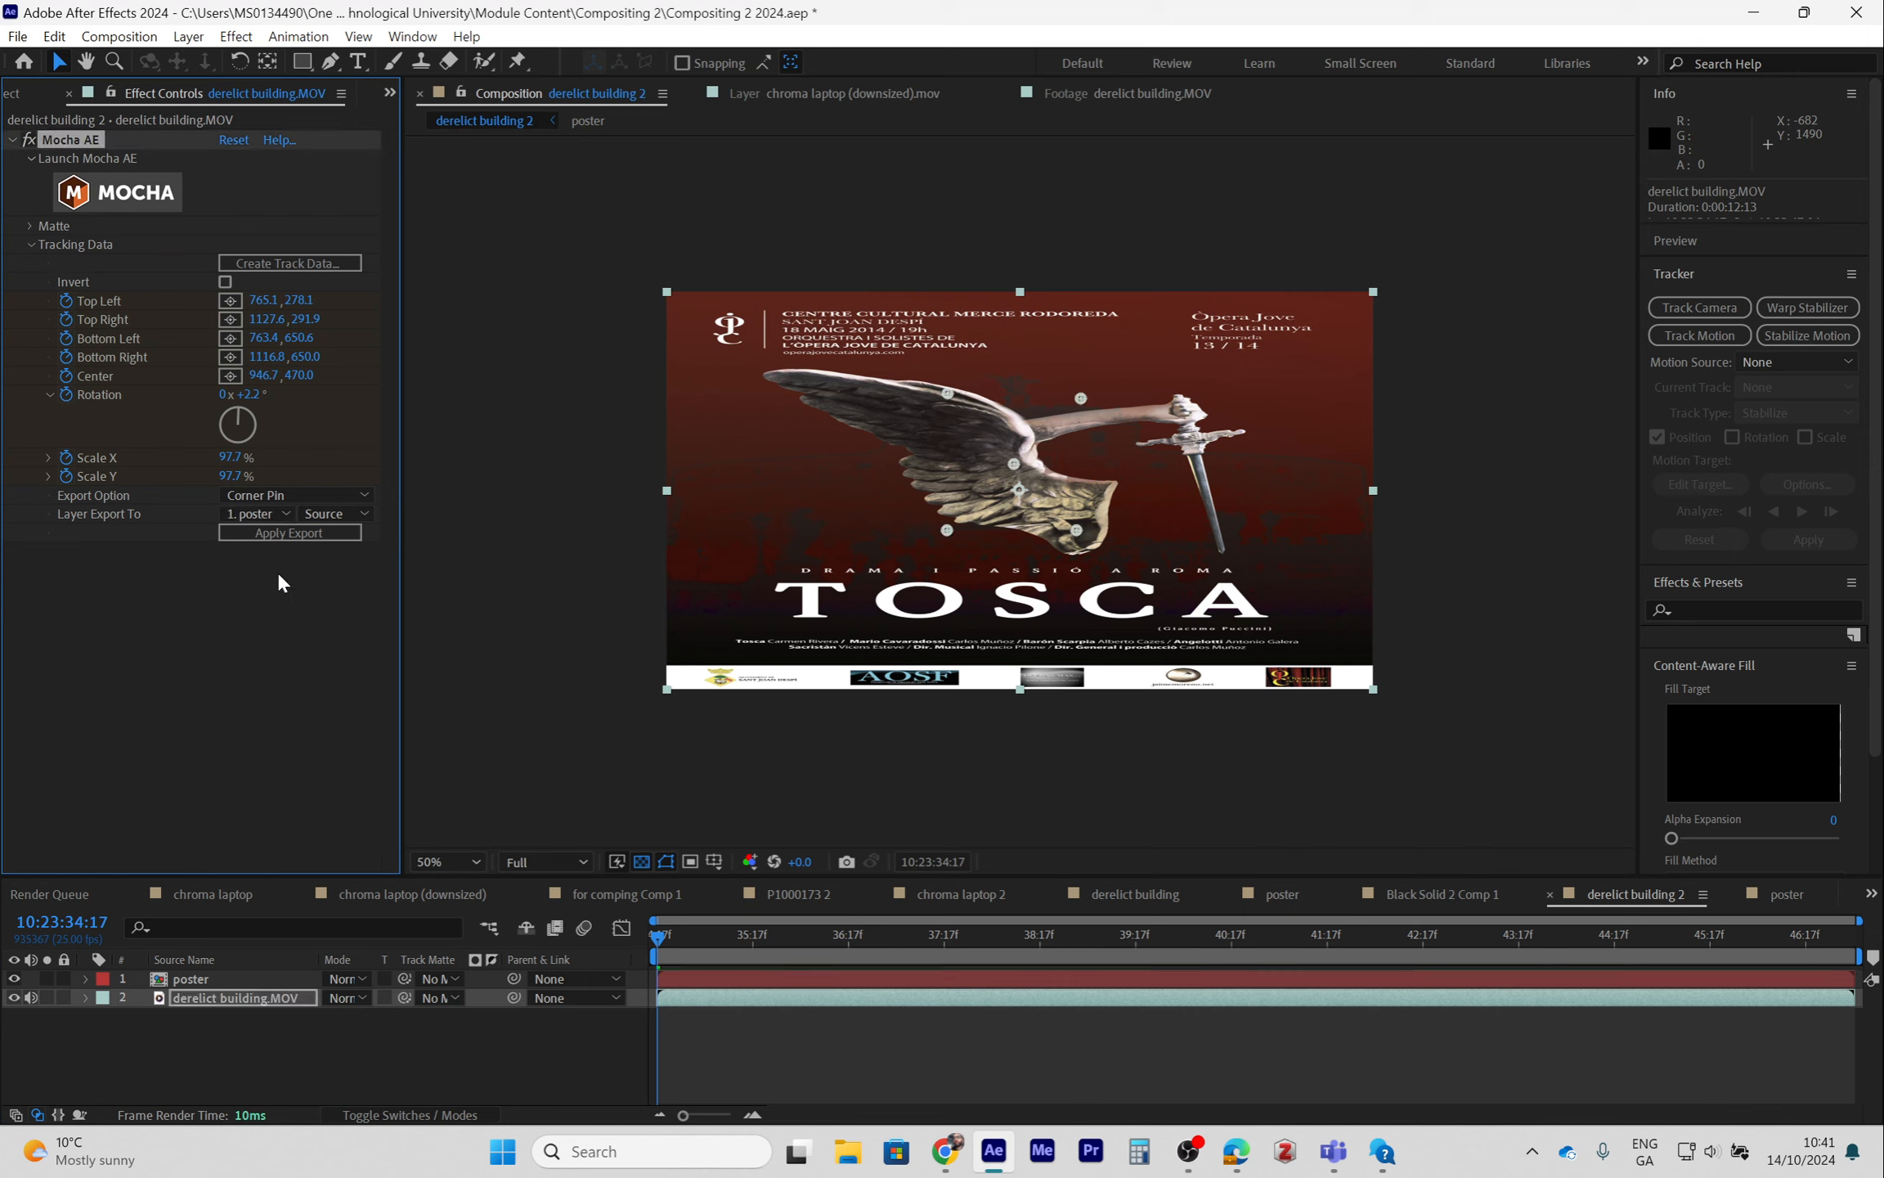
left_click(281, 535)
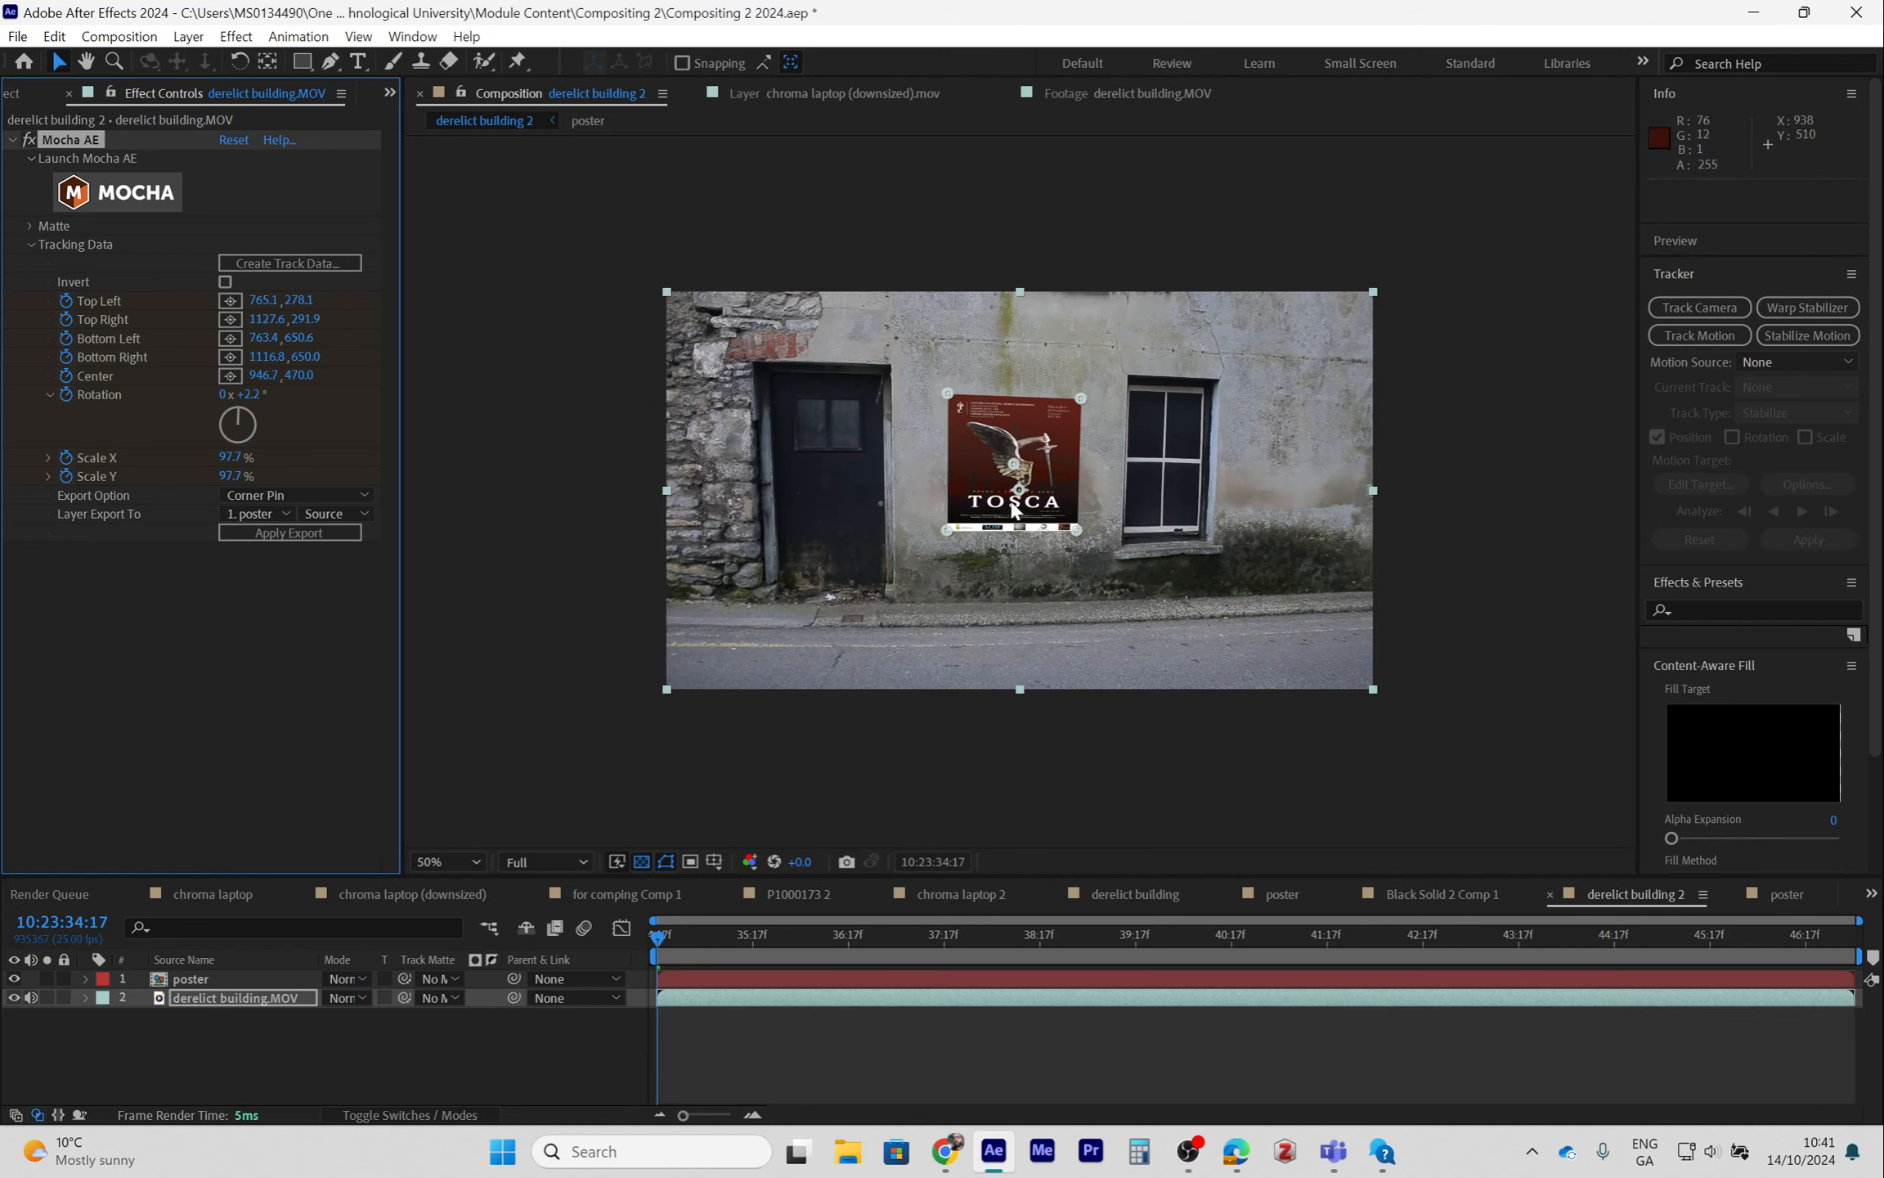
- Play back the composition to review the poster pinned onto the wall
key("space")
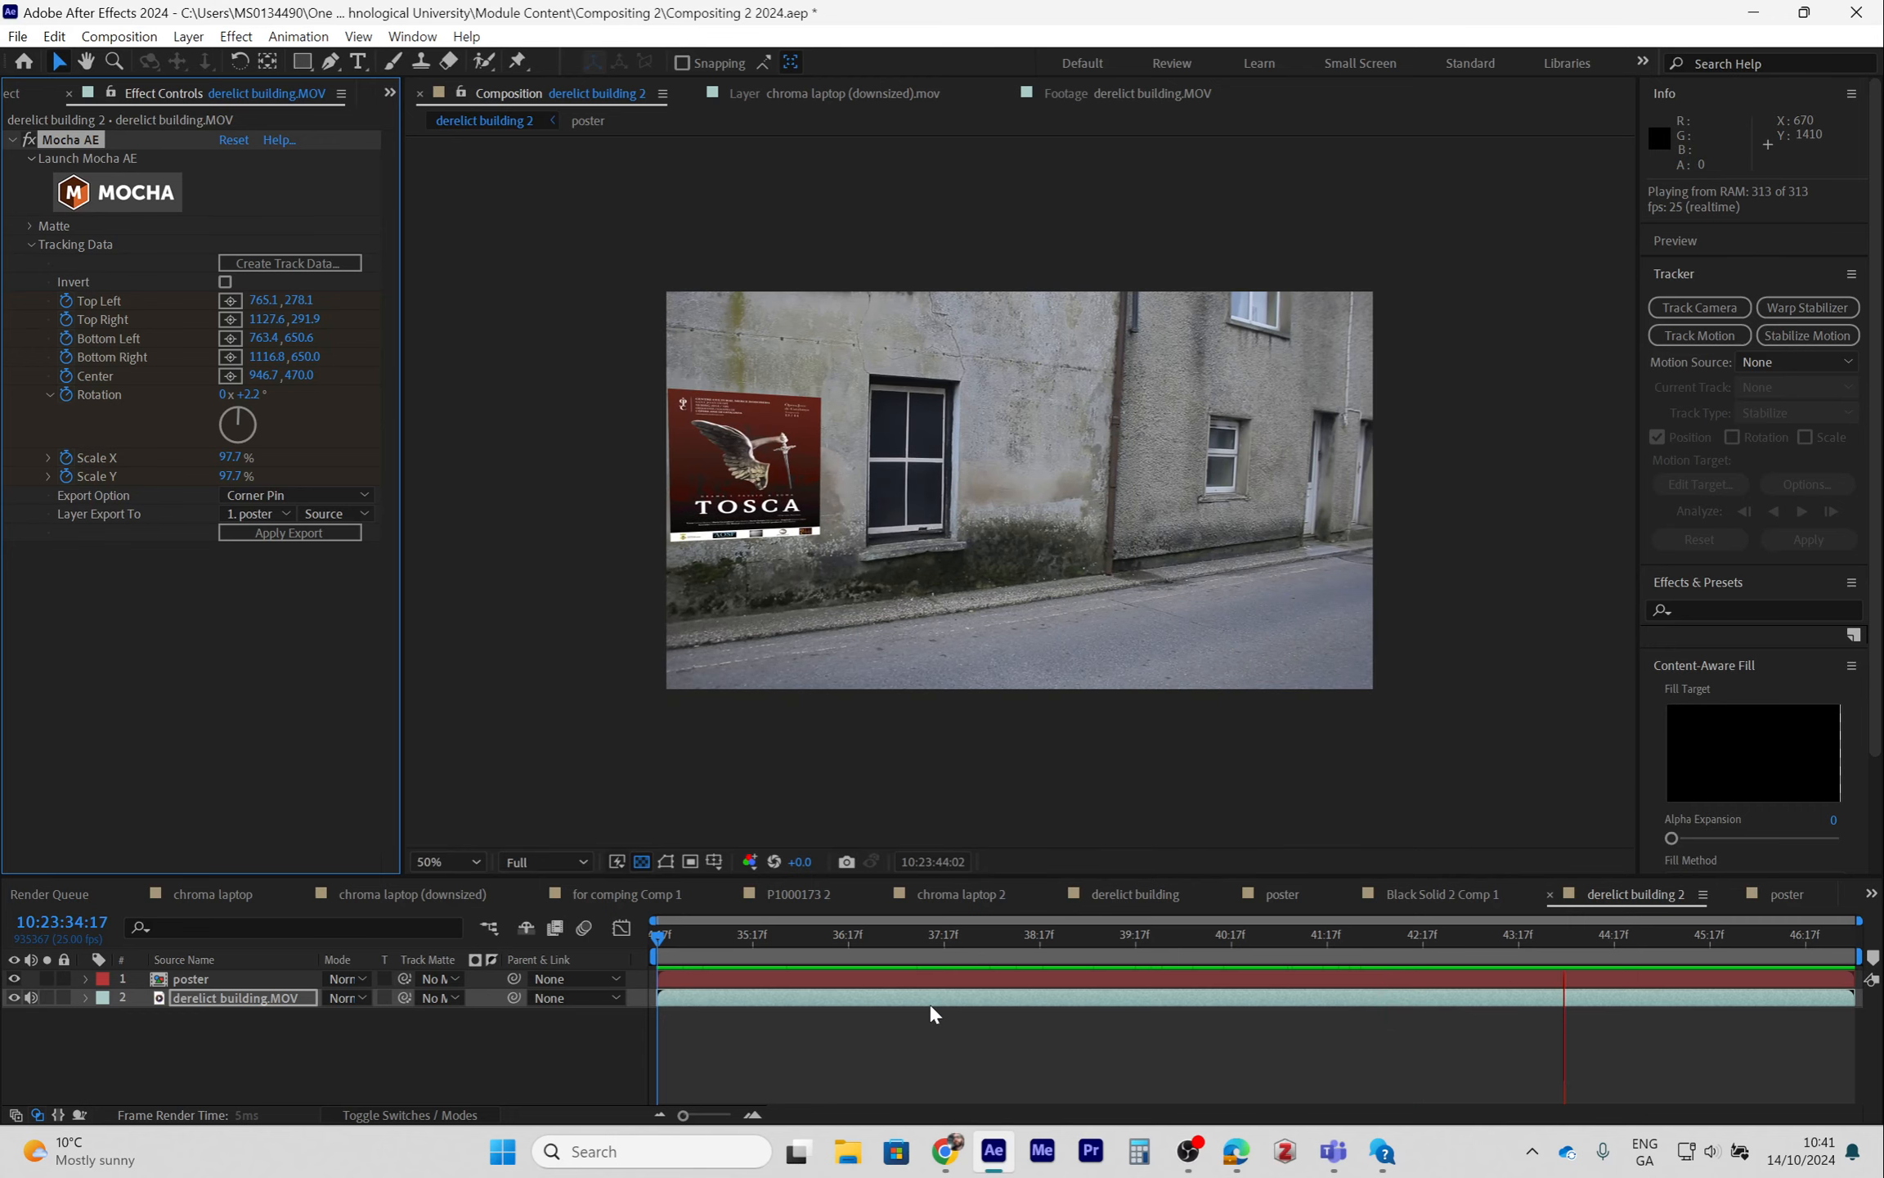
key("space")
left_click(1190, 1158)
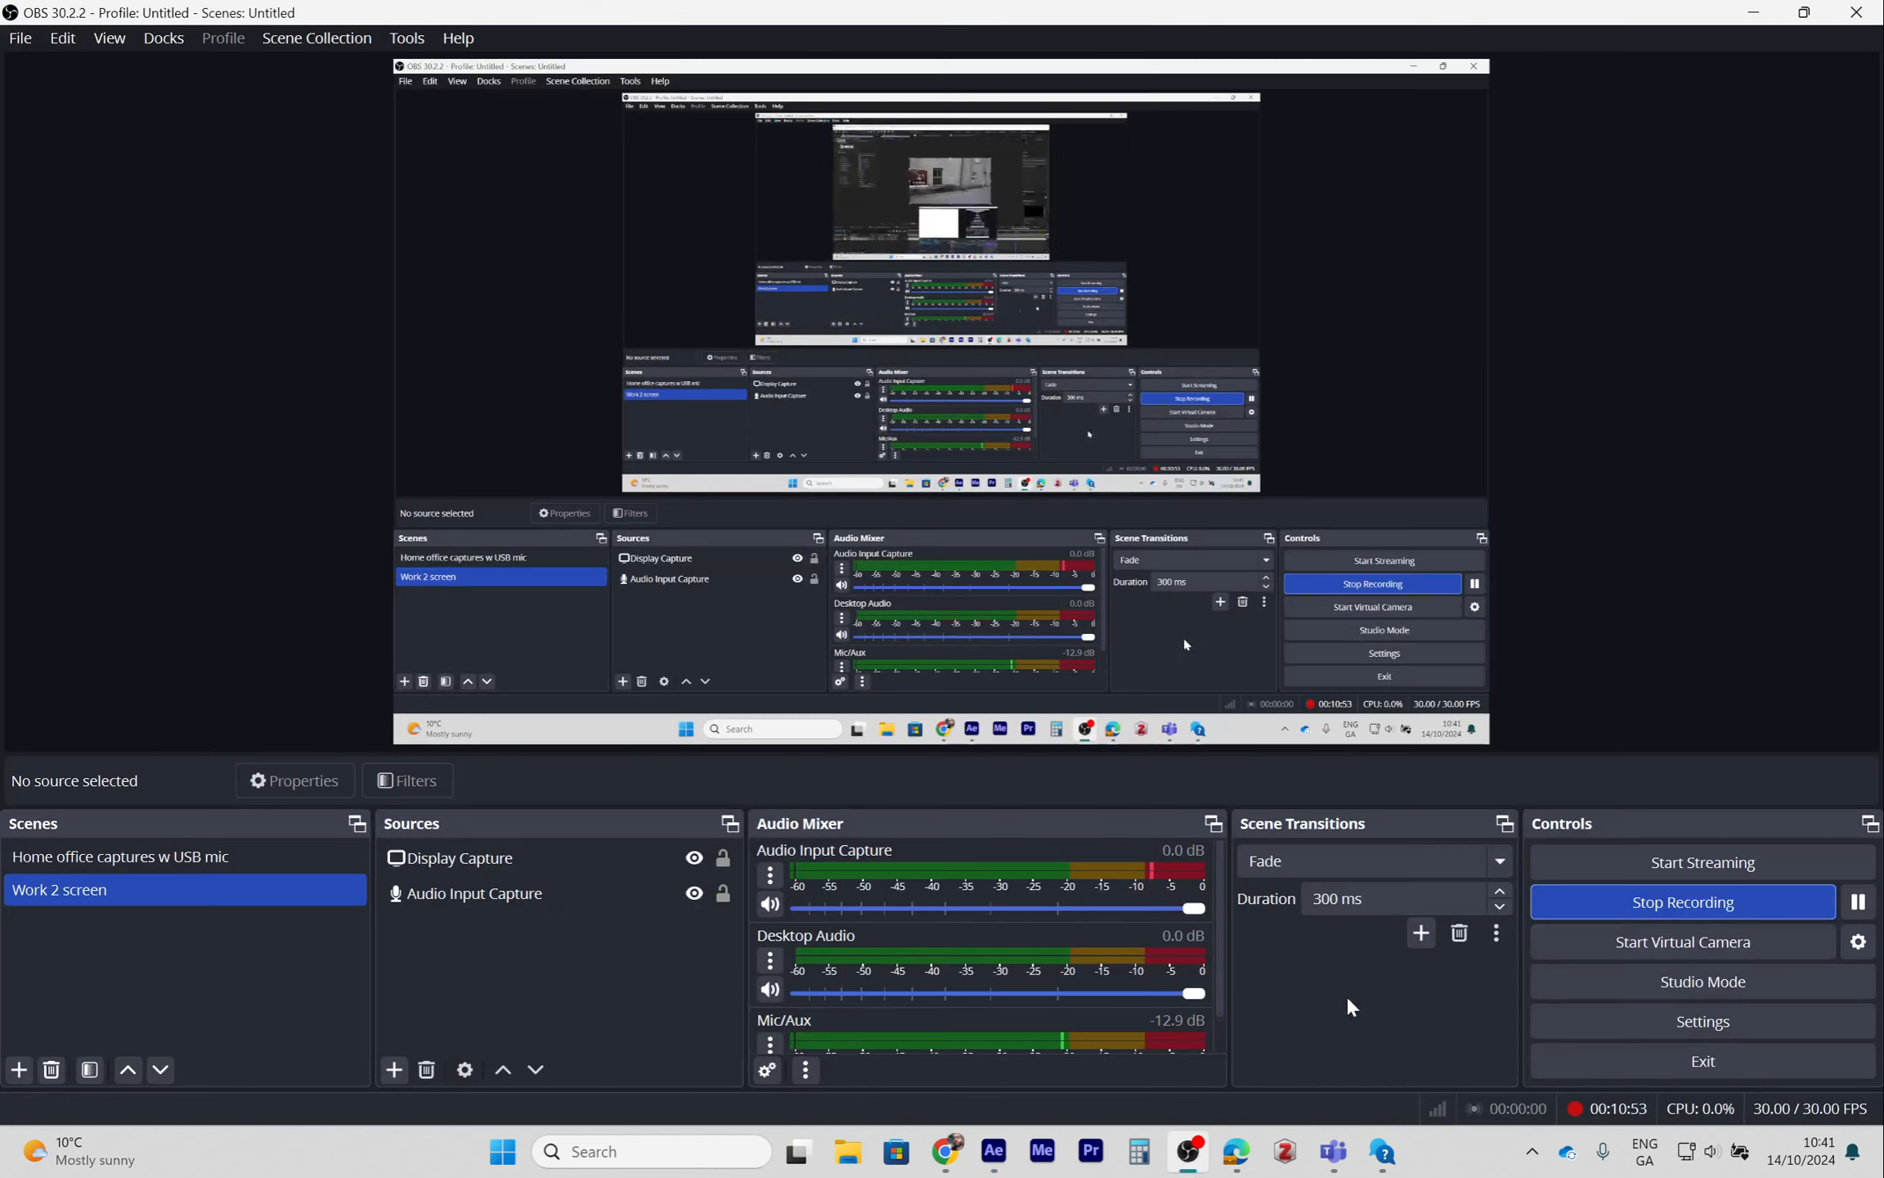